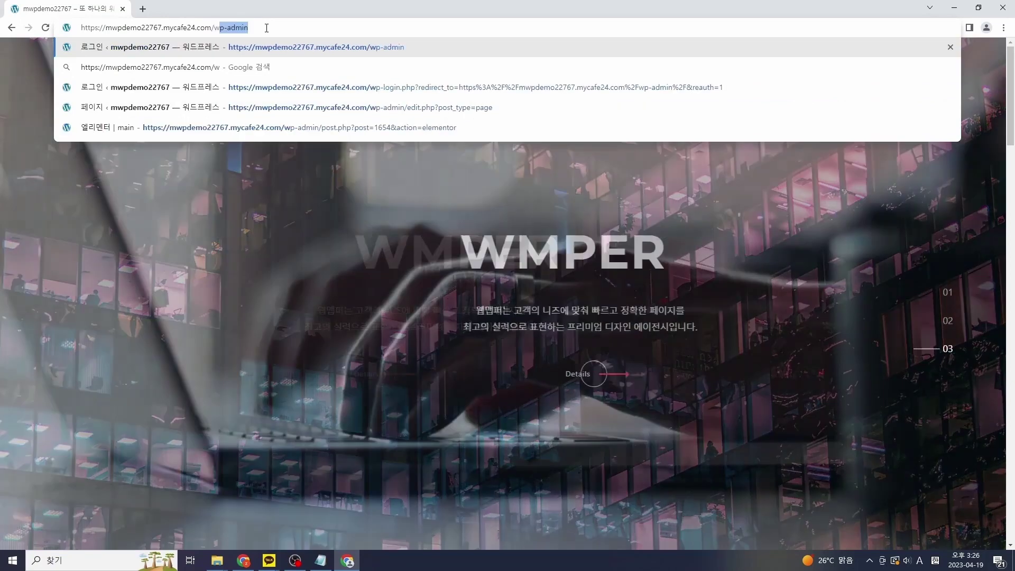
Step: Load the WMPER wp-admin login page and sign in with the saved credentials
{"action": "key", "text": "Return"}
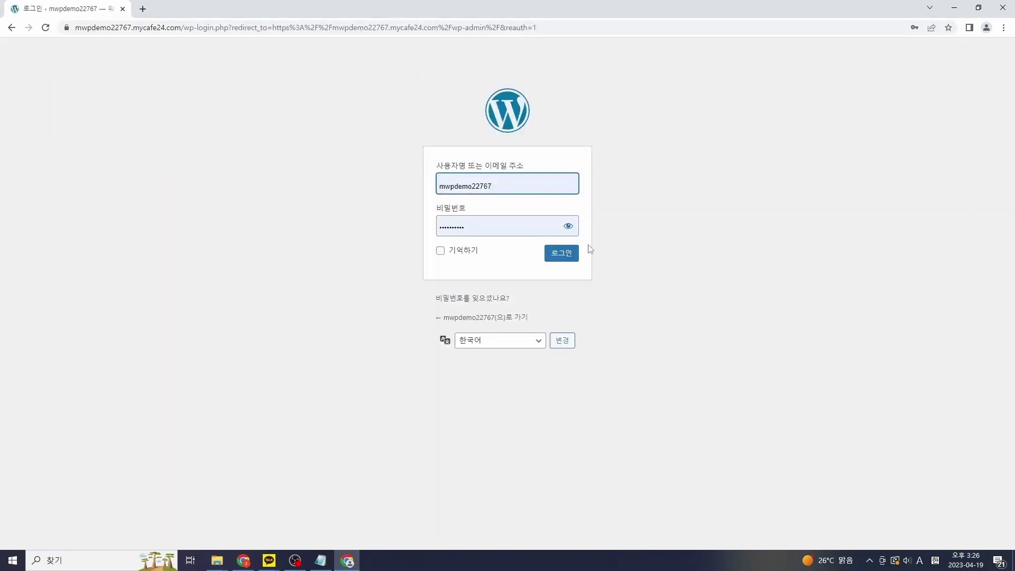
{"action": "left_click", "coordinate": [565, 259]}
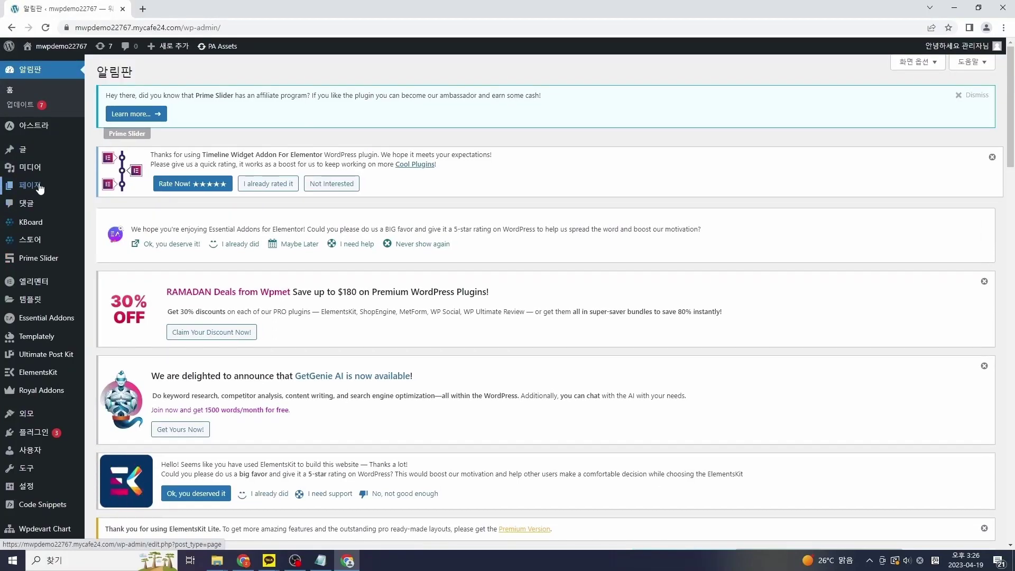
Step: From the Pages list, open the 'main' page in Elementor
{"action": "left_click", "coordinate": [40, 186]}
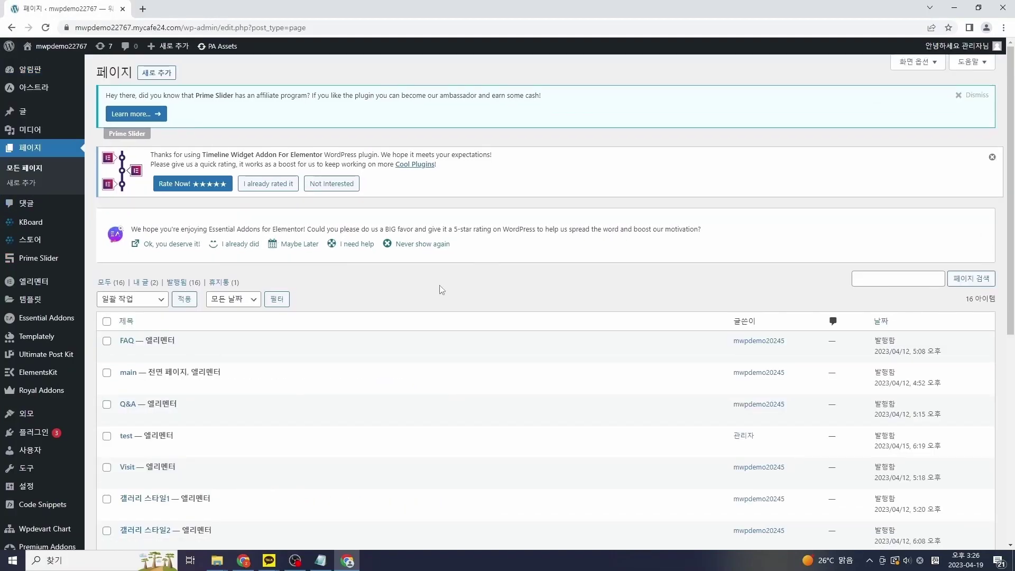
{"action": "scroll", "coordinate": [442, 290], "scroll_direction": "down", "scroll_amount": 2}
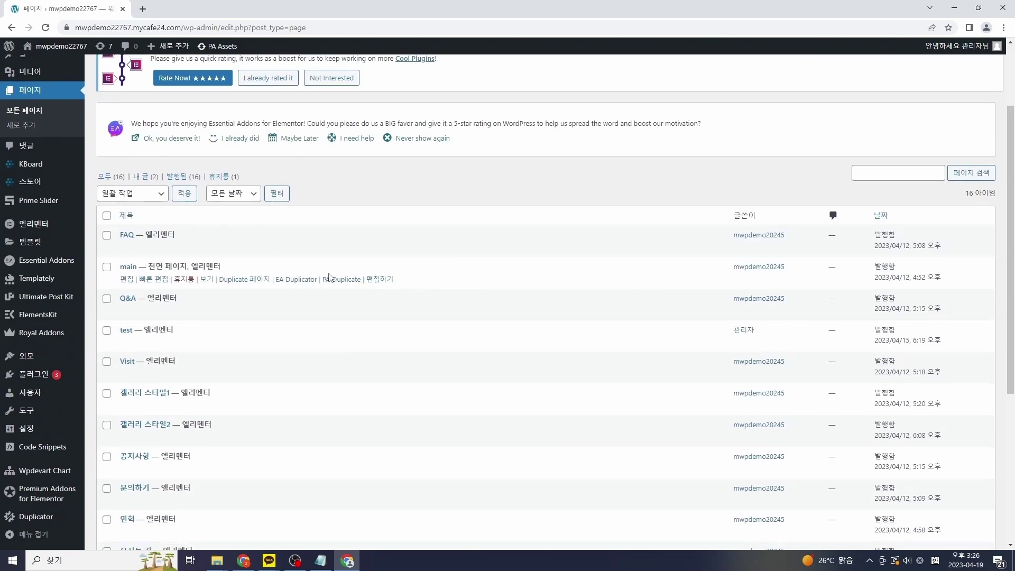
{"action": "left_click", "coordinate": [385, 283]}
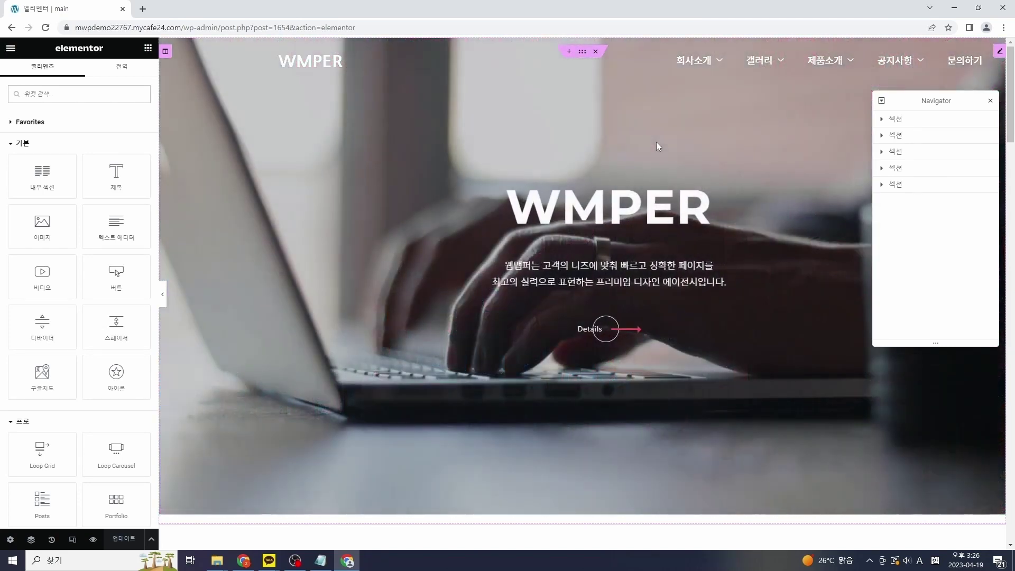
Step: Open the Dragon hero slider's slide list and expand the first WMPER slide
{"action": "right_click", "coordinate": [656, 141]}
{"action": "left_click", "coordinate": [696, 153]}
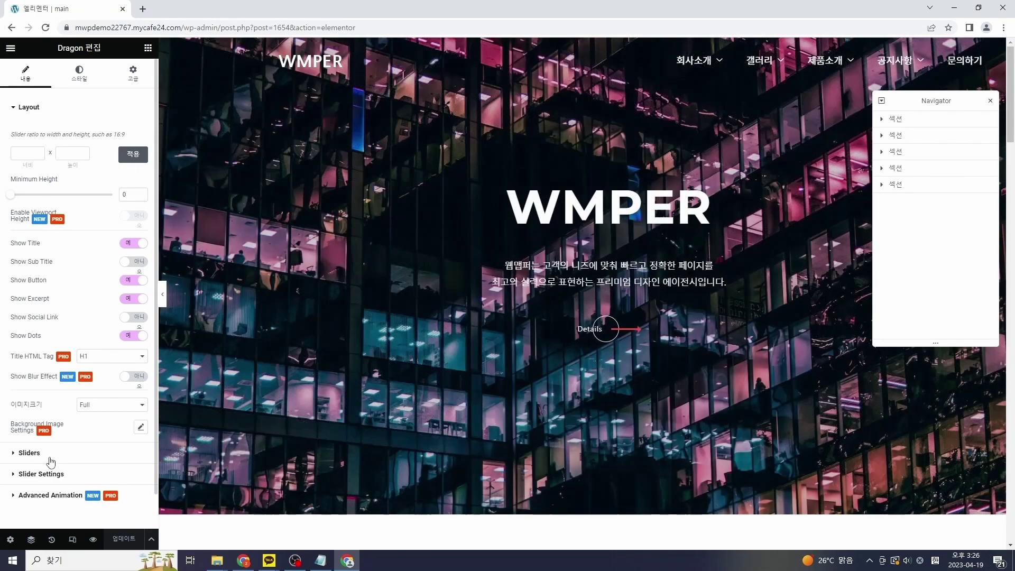
{"action": "left_click", "coordinate": [29, 453]}
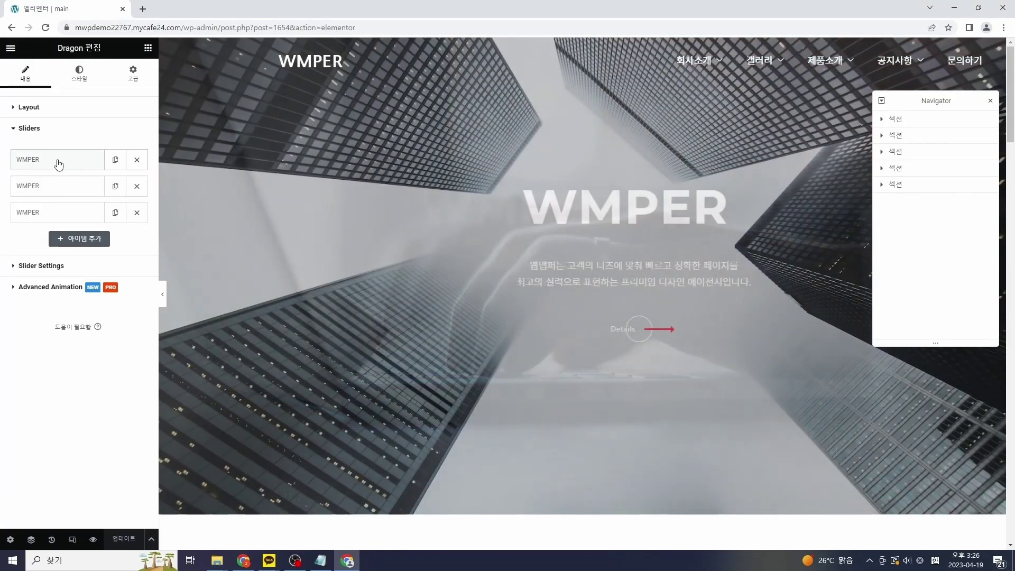
{"action": "left_click", "coordinate": [59, 163]}
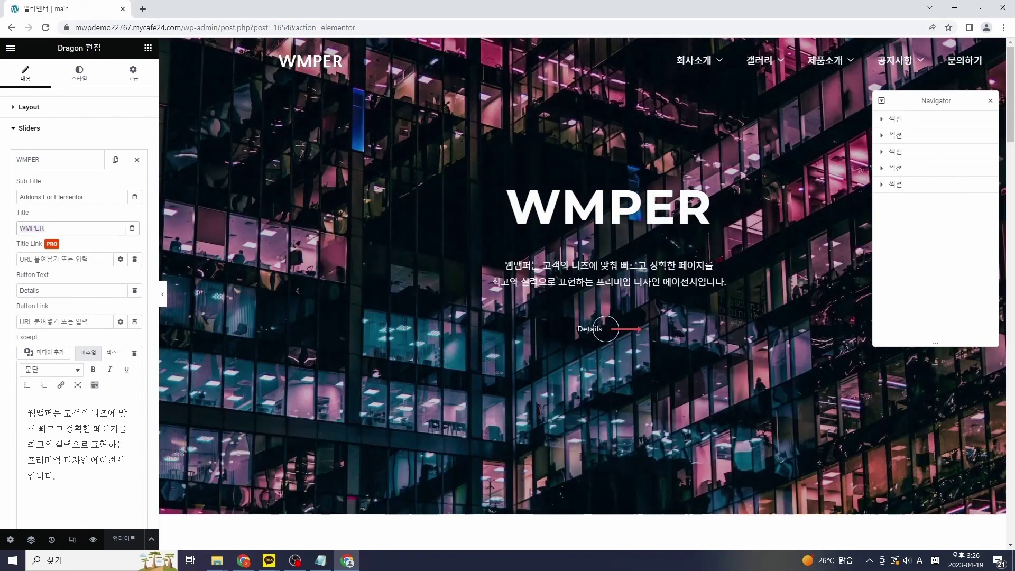
Step: Set the woman-on-rock photo as the first slide's background image
{"action": "scroll", "coordinate": [85, 400], "scroll_direction": "down", "scroll_amount": 1}
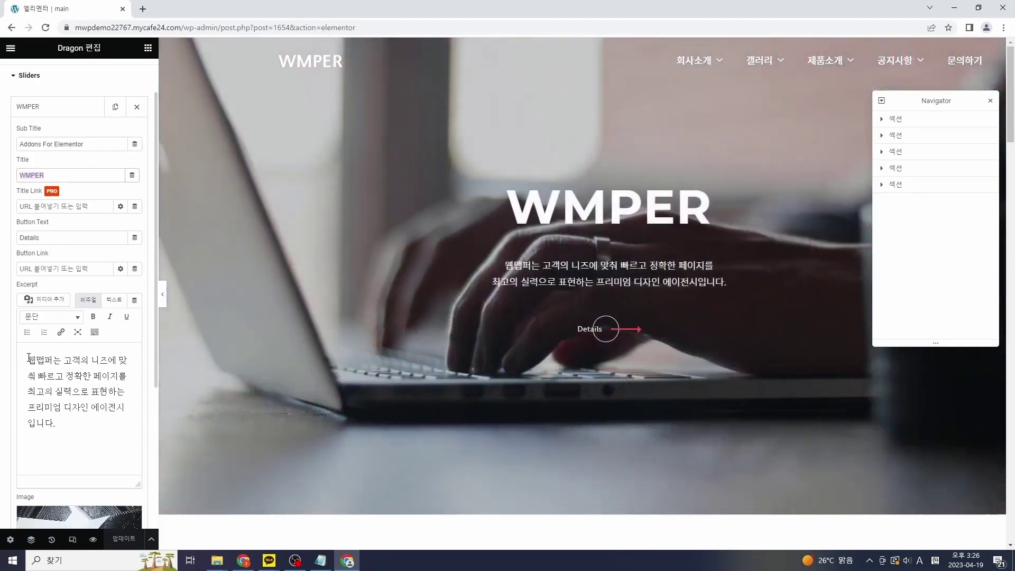
{"action": "left_click_drag", "start_coordinate": [28, 360], "coordinate": [73, 437]}
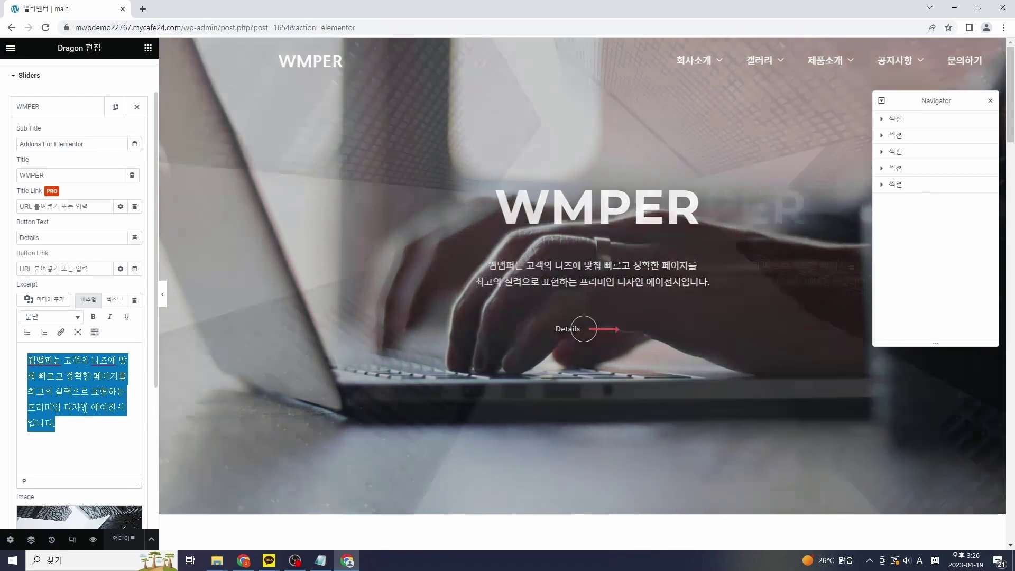
{"action": "scroll", "coordinate": [150, 360], "scroll_direction": "down", "scroll_amount": 1}
{"action": "scroll", "coordinate": [150, 360], "scroll_direction": "down", "scroll_amount": 2}
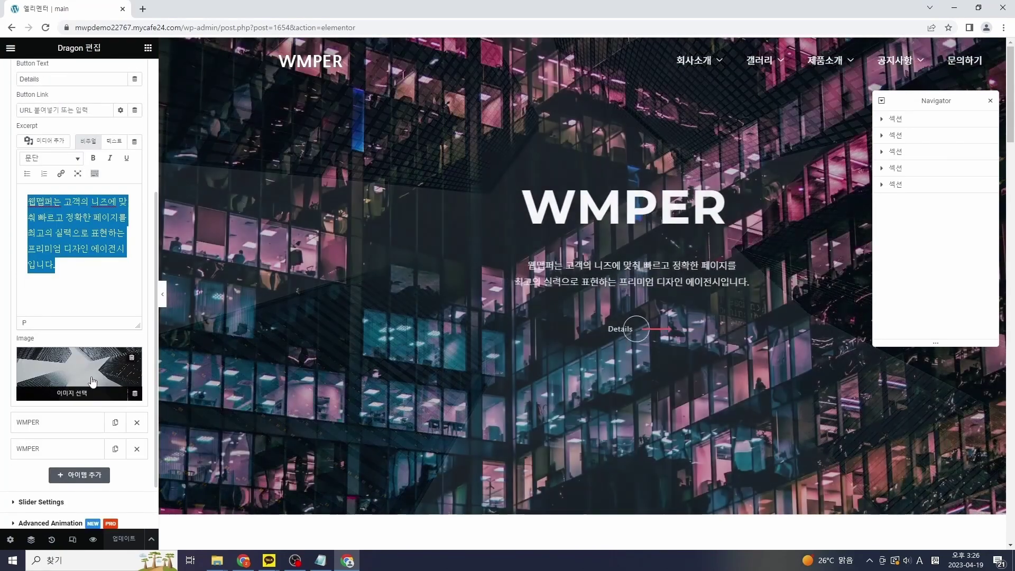
{"action": "left_click", "coordinate": [92, 381]}
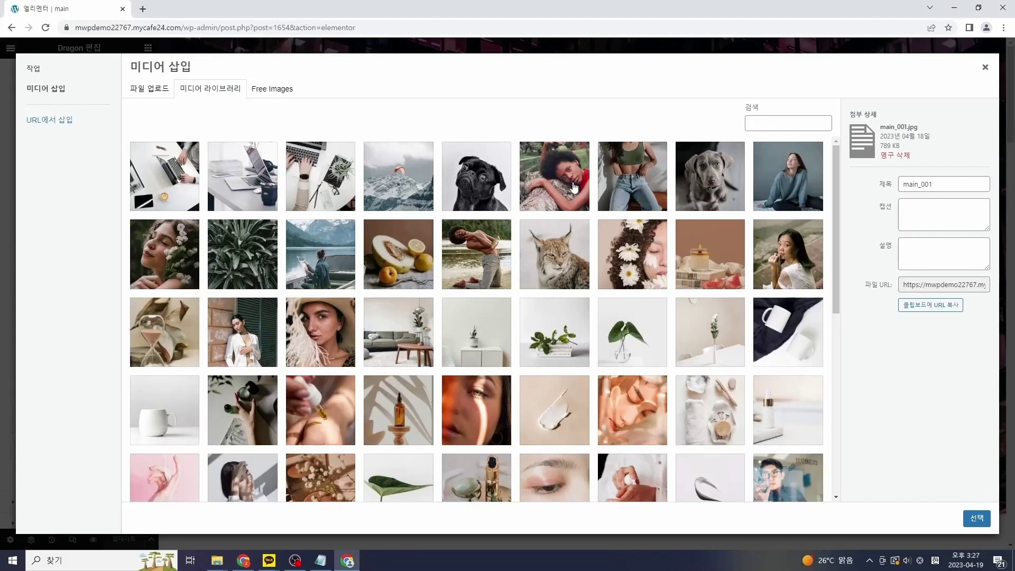
{"action": "left_click", "coordinate": [575, 189]}
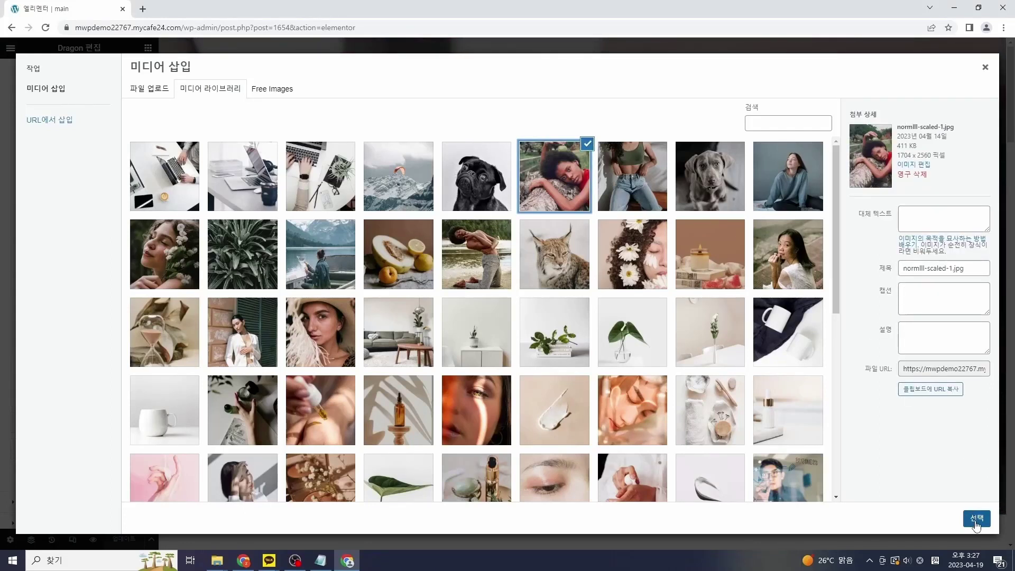
{"action": "left_click", "coordinate": [977, 520]}
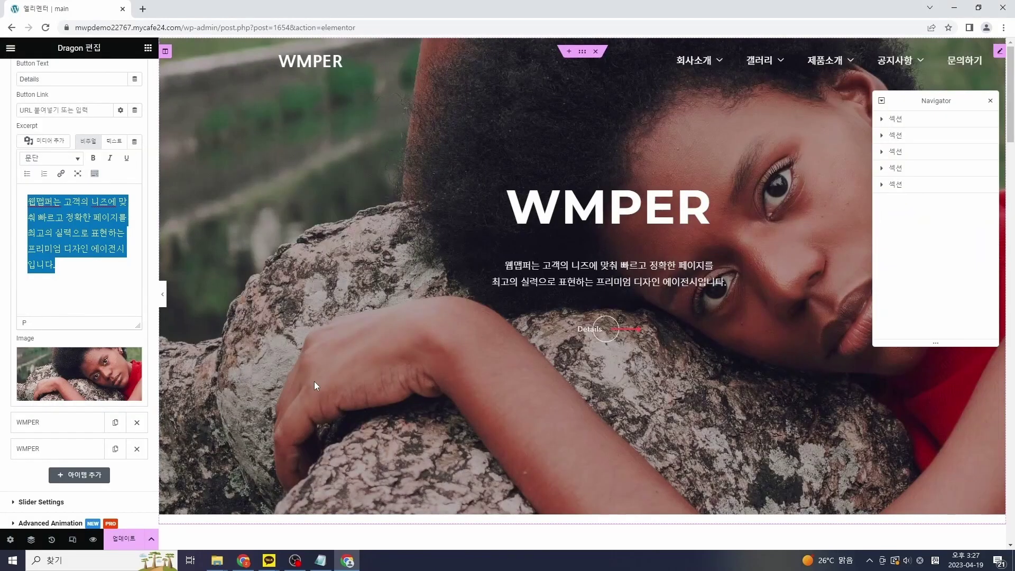
{"action": "scroll", "coordinate": [319, 374], "scroll_direction": "down", "scroll_amount": 1}
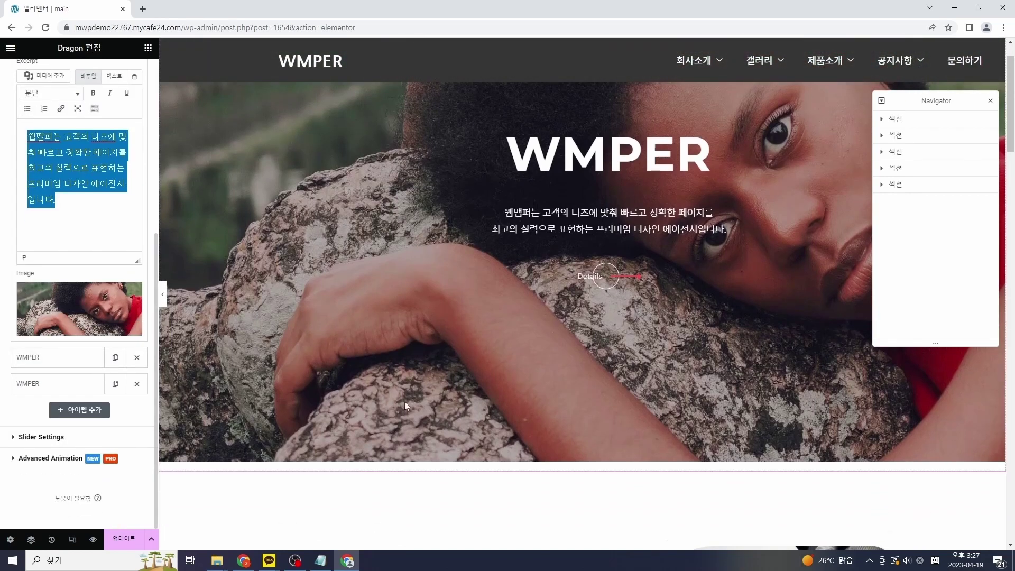
{"action": "scroll", "coordinate": [404, 405], "scroll_direction": "down", "scroll_amount": 5}
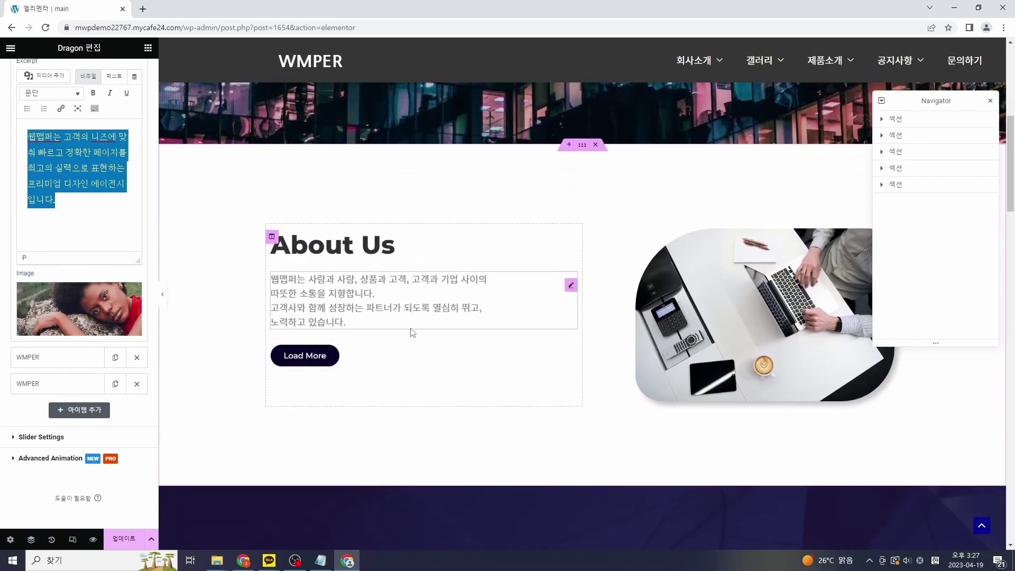
{"action": "left_click", "coordinate": [62, 359]}
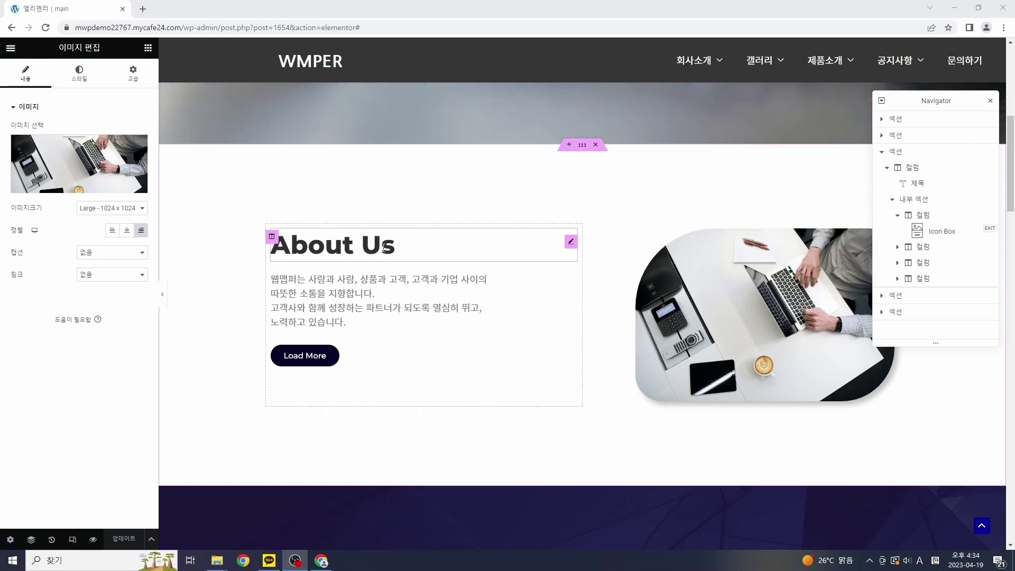
Step: Open the About Us heading, then the paragraph in the text editor, selecting its text
{"action": "right_click", "coordinate": [383, 247]}
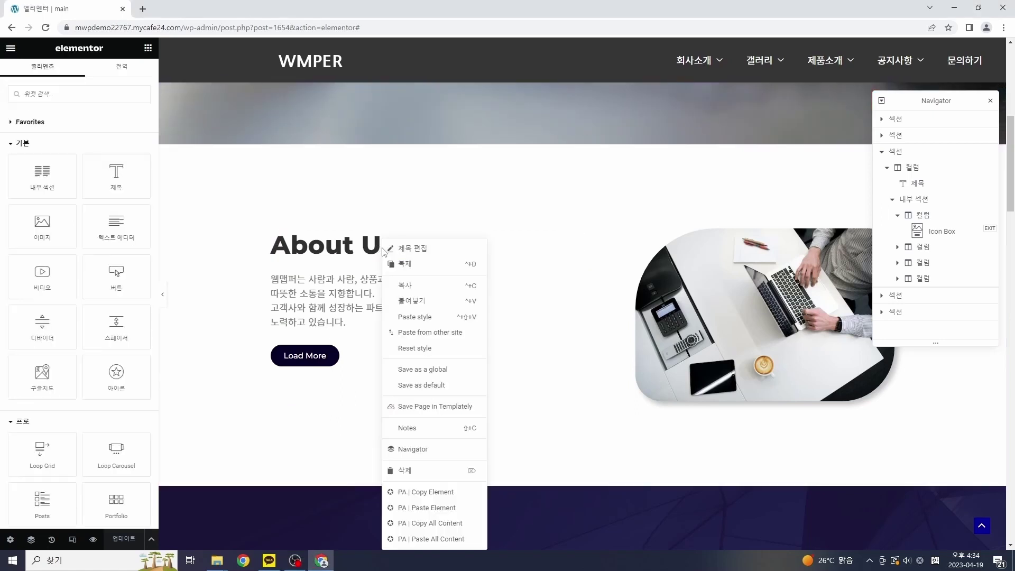
{"action": "left_click", "coordinate": [412, 248]}
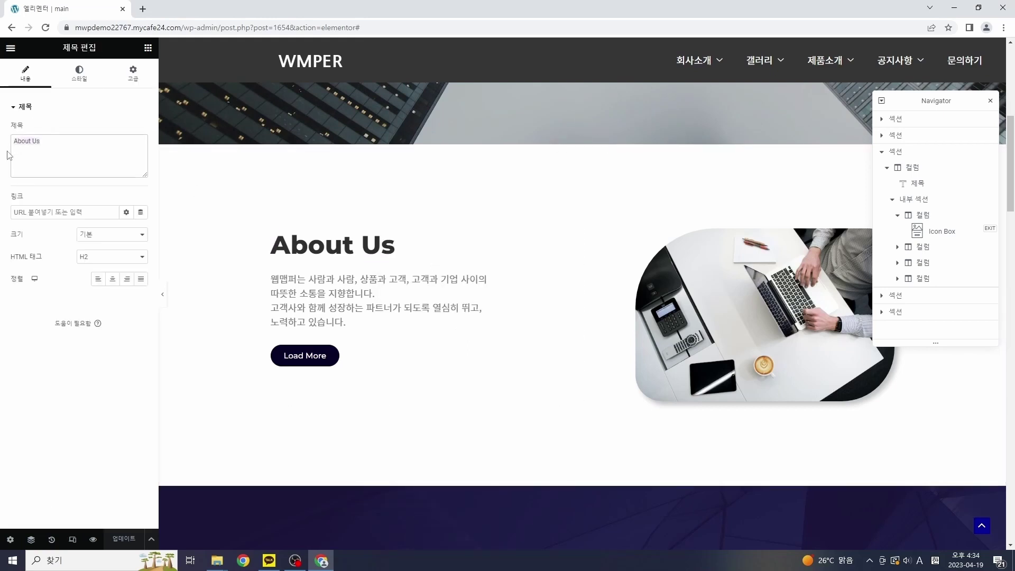
{"action": "right_click", "coordinate": [367, 291]}
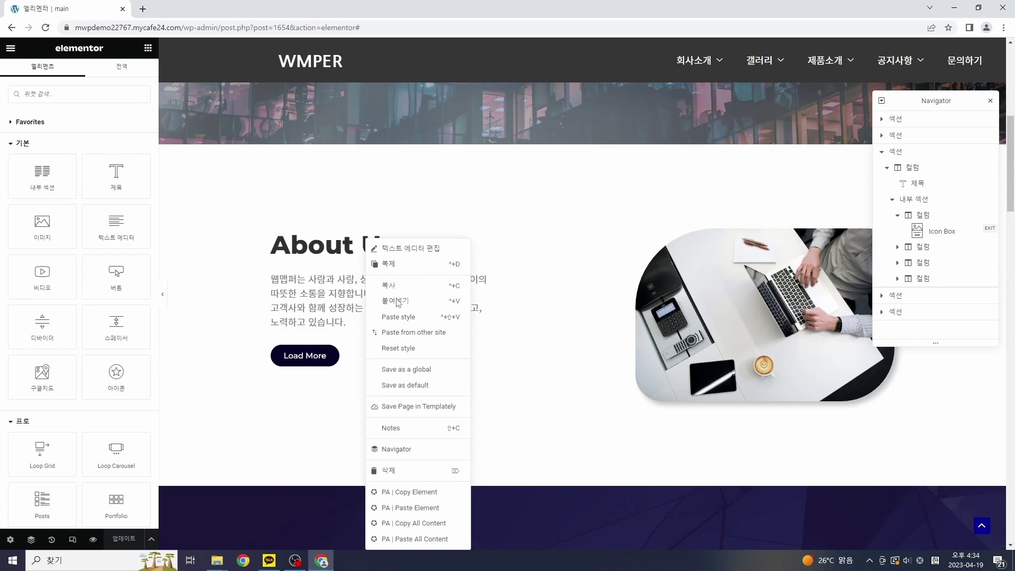
{"action": "left_click", "coordinate": [421, 253]}
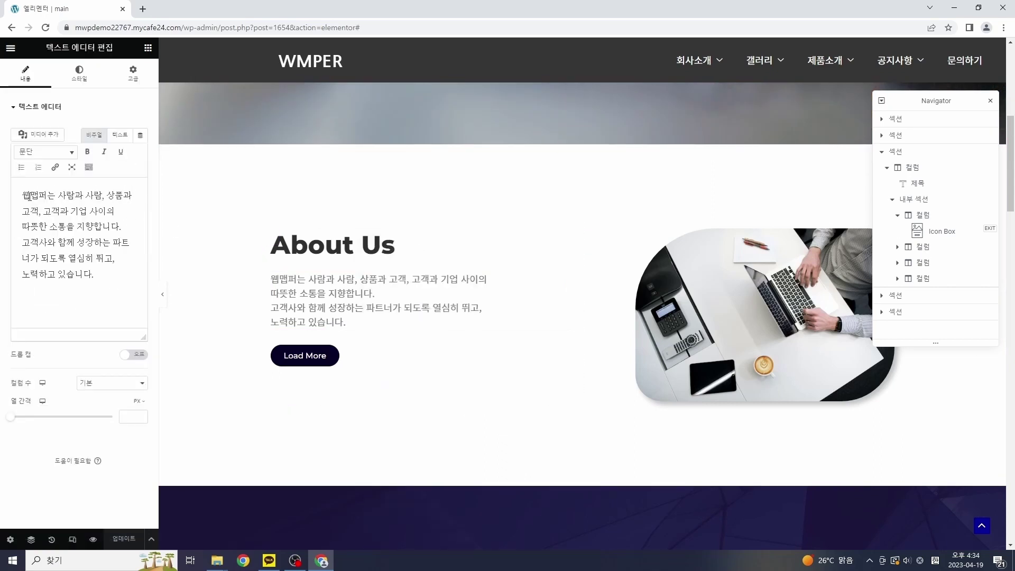
{"action": "left_click_drag", "start_coordinate": [22, 194], "coordinate": [126, 283]}
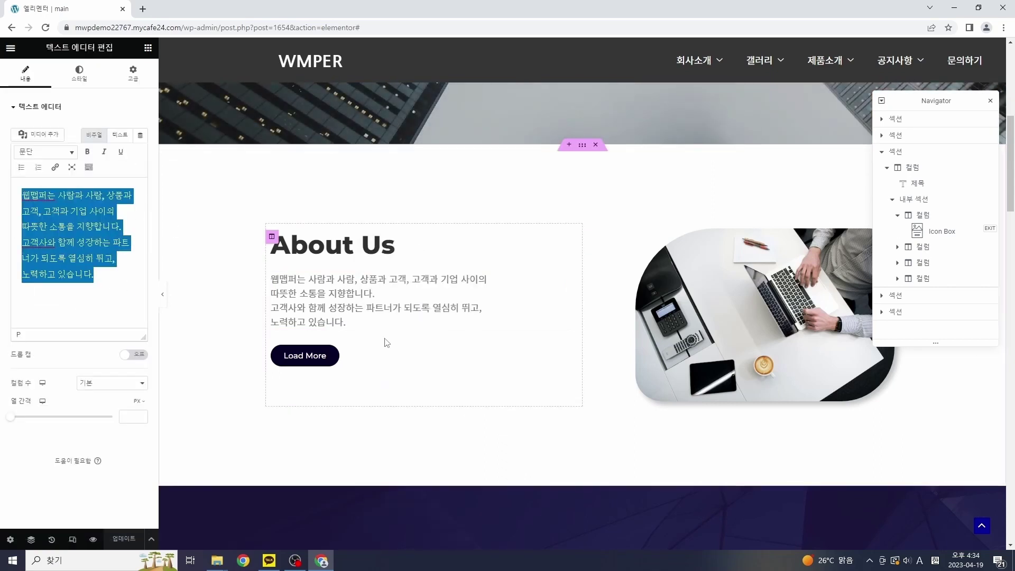
Step: Open the About Us image settings and apply the woman-in-hat photo
{"action": "right_click", "coordinate": [744, 309]}
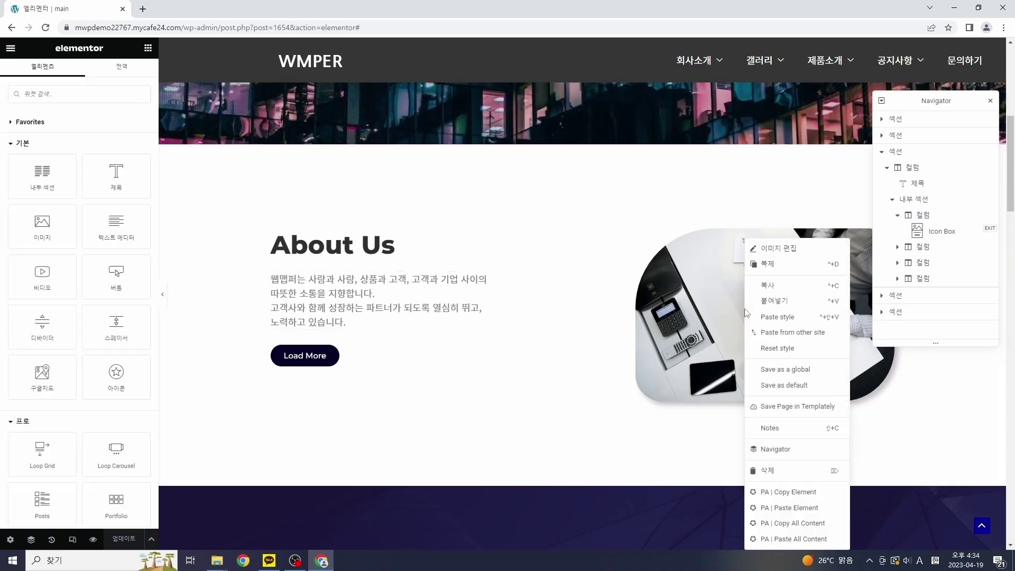
{"action": "left_click", "coordinate": [783, 255]}
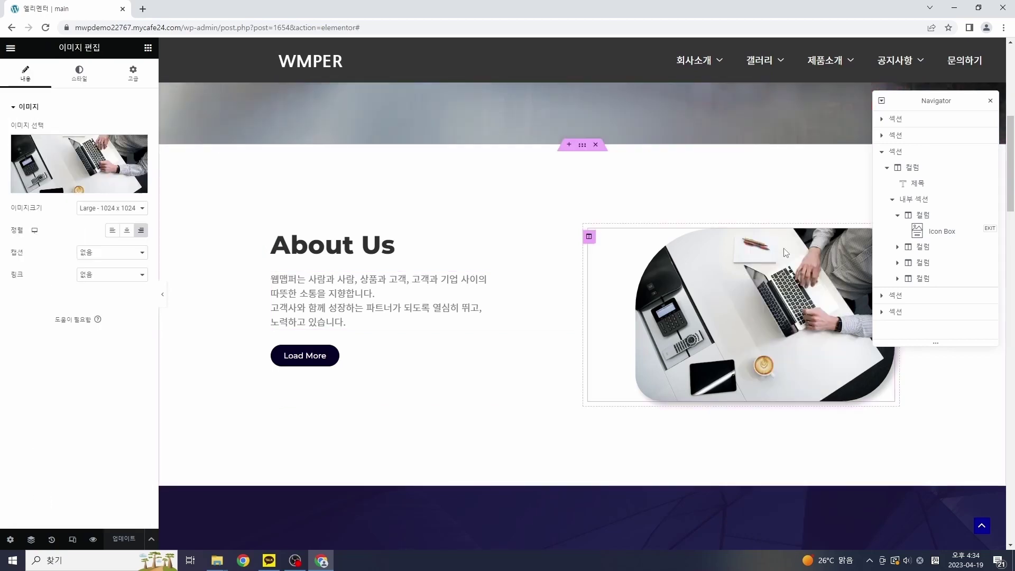
{"action": "left_click", "coordinate": [90, 167]}
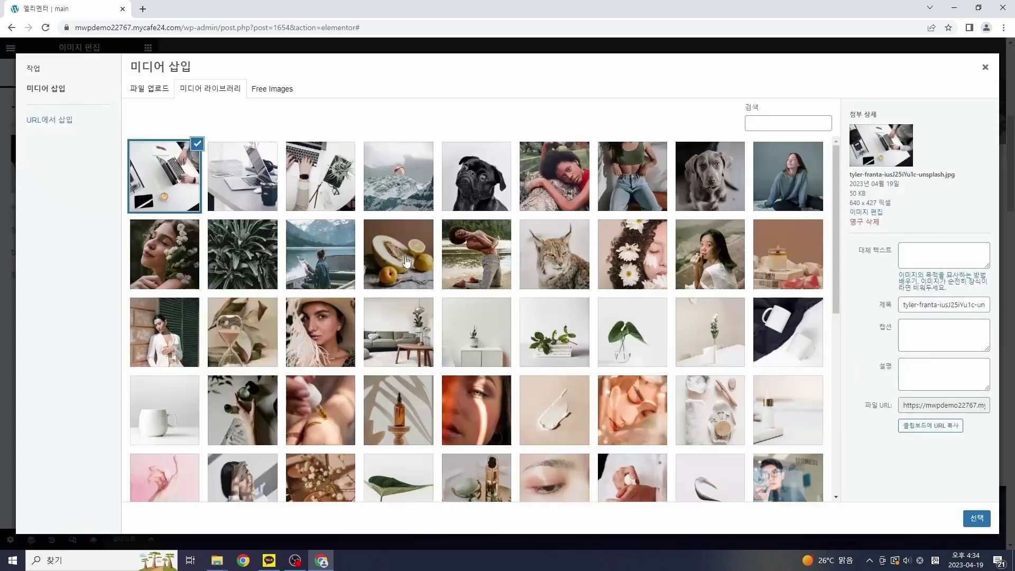
{"action": "left_click", "coordinate": [322, 331]}
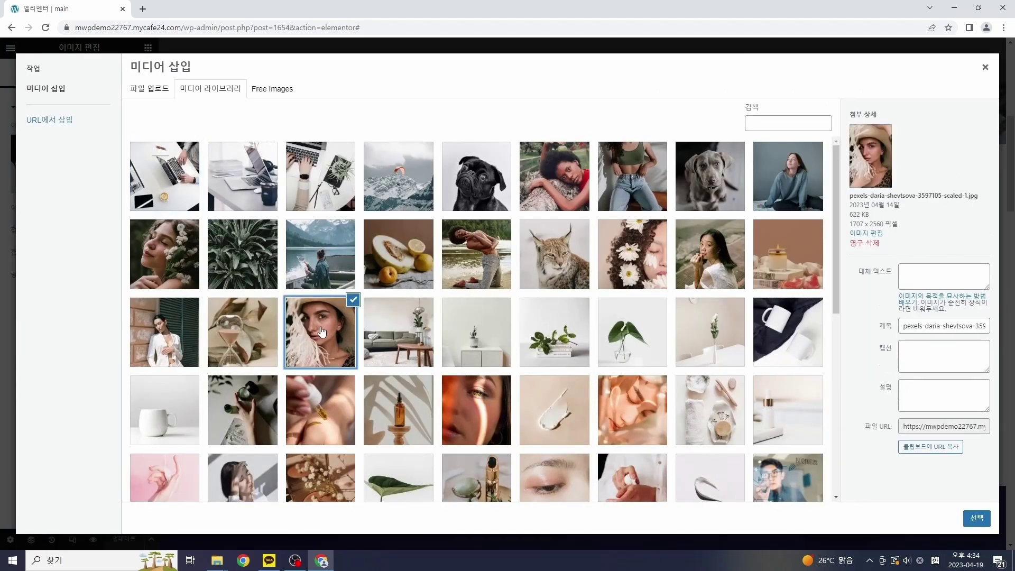
{"action": "left_click", "coordinate": [978, 521]}
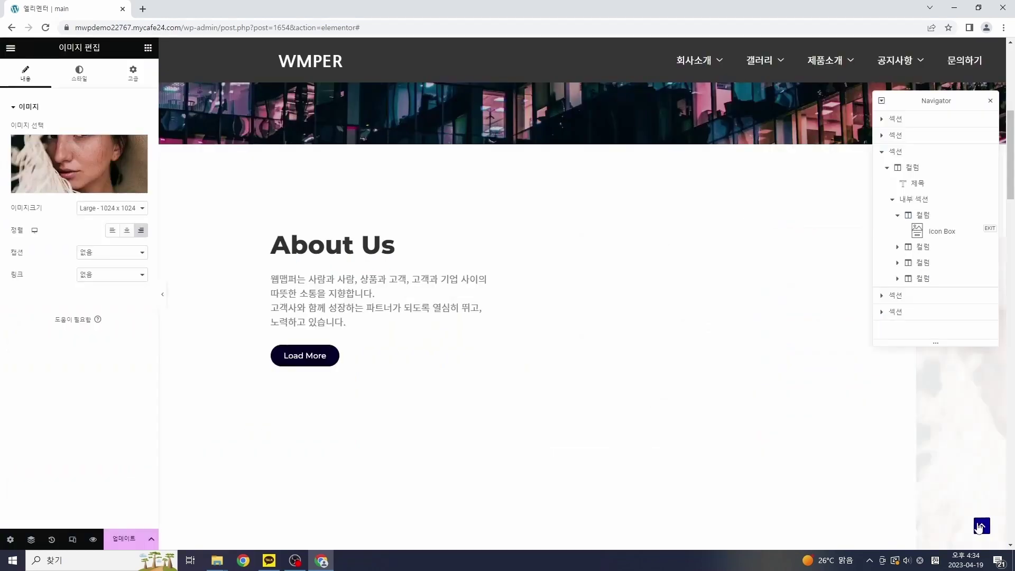
Step: Swap the About Us image for the plant-on-books photo
{"action": "scroll", "coordinate": [697, 391], "scroll_direction": "down", "scroll_amount": 3}
{"action": "scroll", "coordinate": [693, 392], "scroll_direction": "down", "scroll_amount": 5}
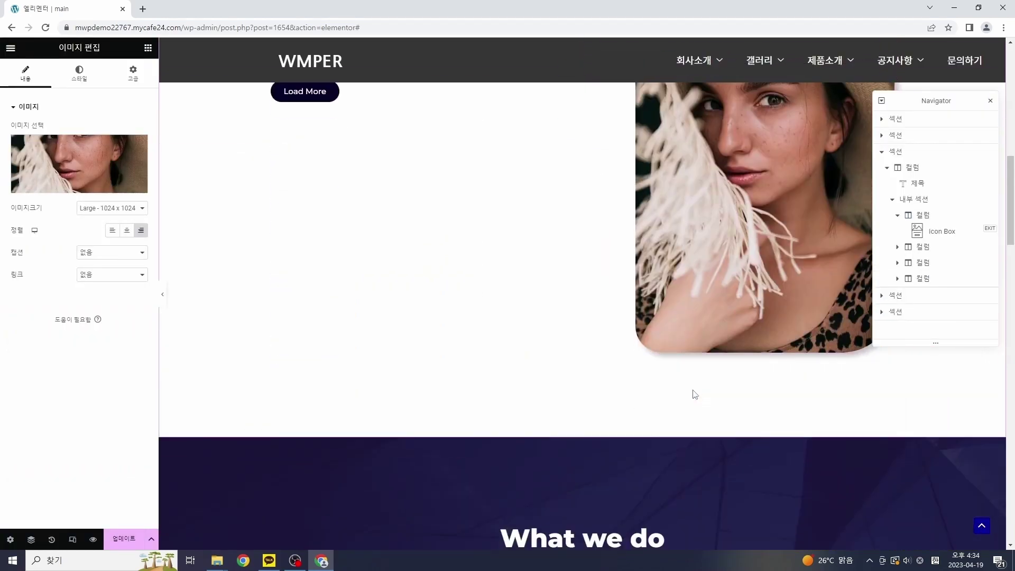
{"action": "scroll", "coordinate": [687, 389], "scroll_direction": "up", "scroll_amount": 6}
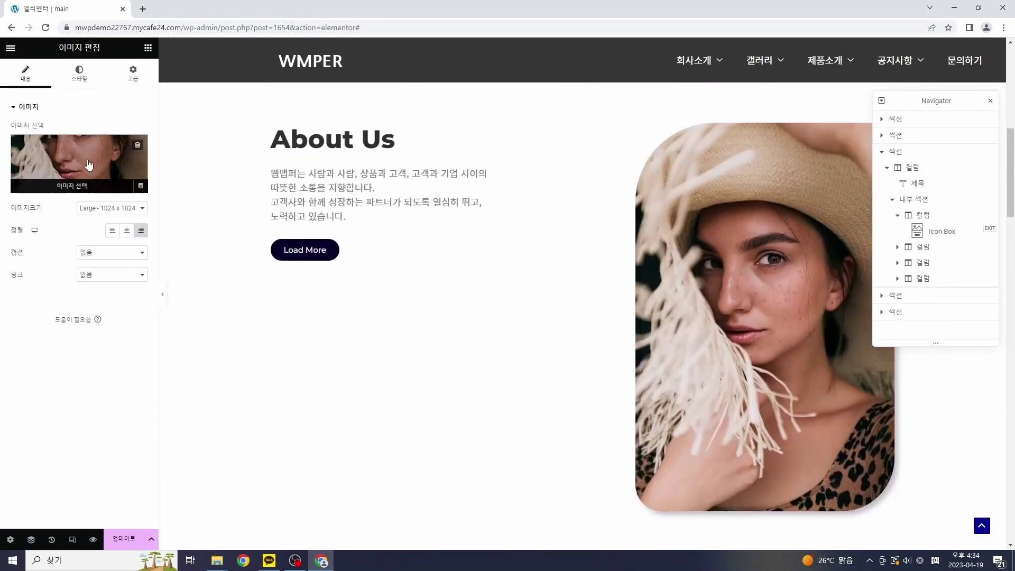
{"action": "left_click", "coordinate": [87, 166]}
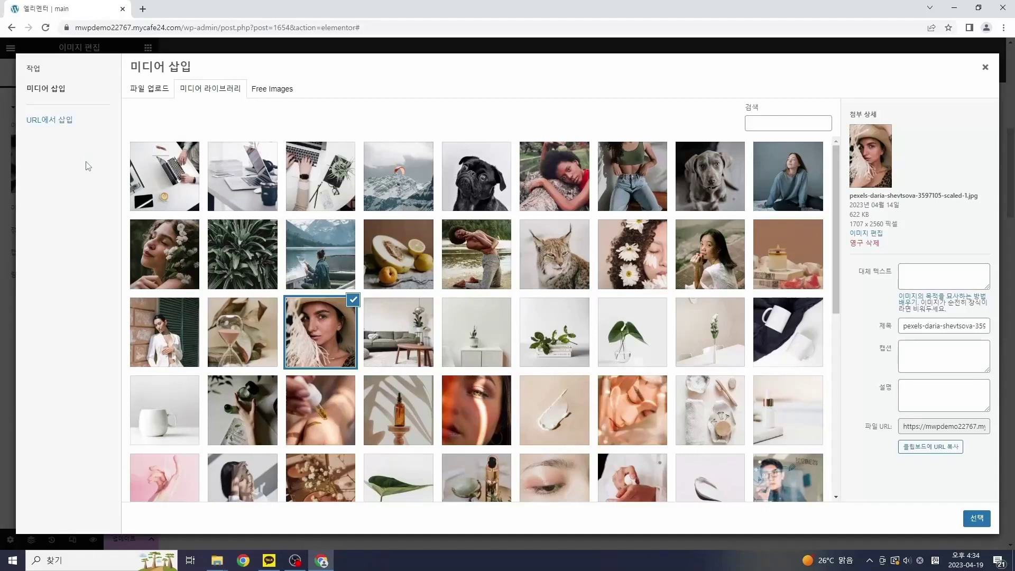
{"action": "left_click", "coordinate": [569, 342]}
{"action": "left_click", "coordinate": [982, 523]}
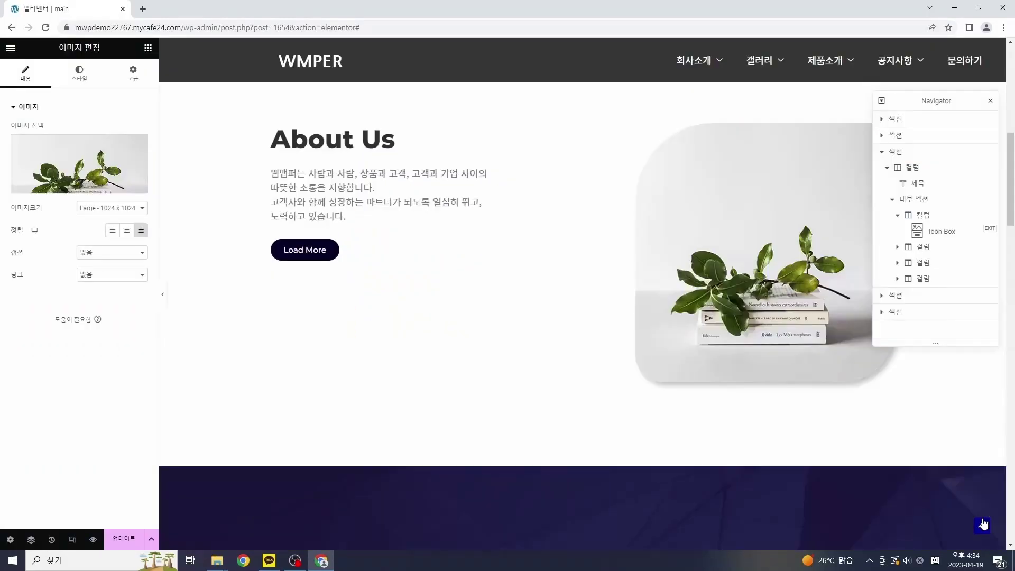
{"action": "scroll", "coordinate": [578, 335], "scroll_direction": "up", "scroll_amount": 2}
{"action": "scroll", "coordinate": [577, 335], "scroll_direction": "down", "scroll_amount": 7}
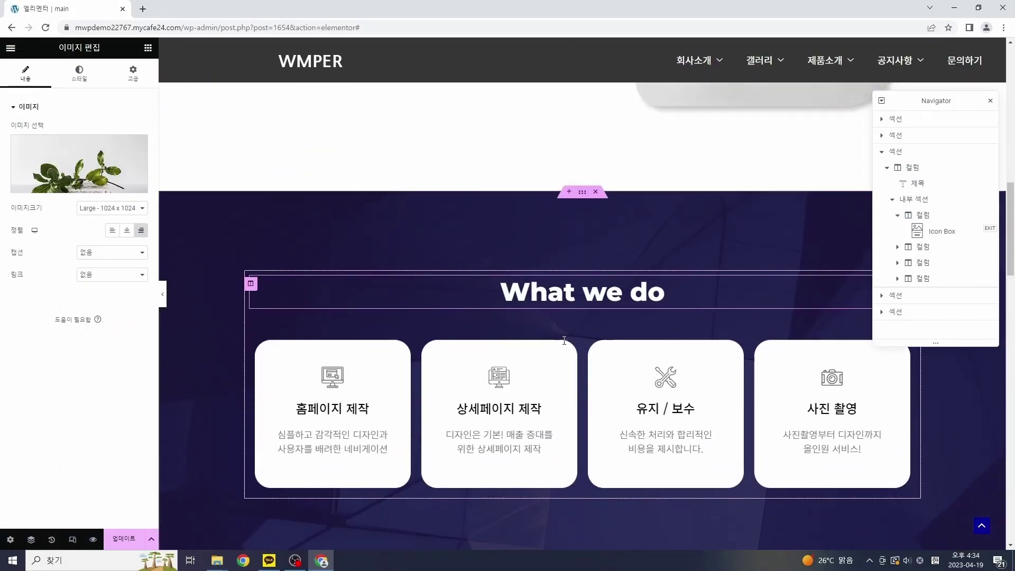
Step: Select the What we do heading text, then dismiss the selection
{"action": "scroll", "coordinate": [564, 340], "scroll_direction": "down", "scroll_amount": 1}
{"action": "scroll", "coordinate": [603, 174], "scroll_direction": "down", "scroll_amount": 1}
{"action": "scroll", "coordinate": [631, 167], "scroll_direction": "up", "scroll_amount": 1}
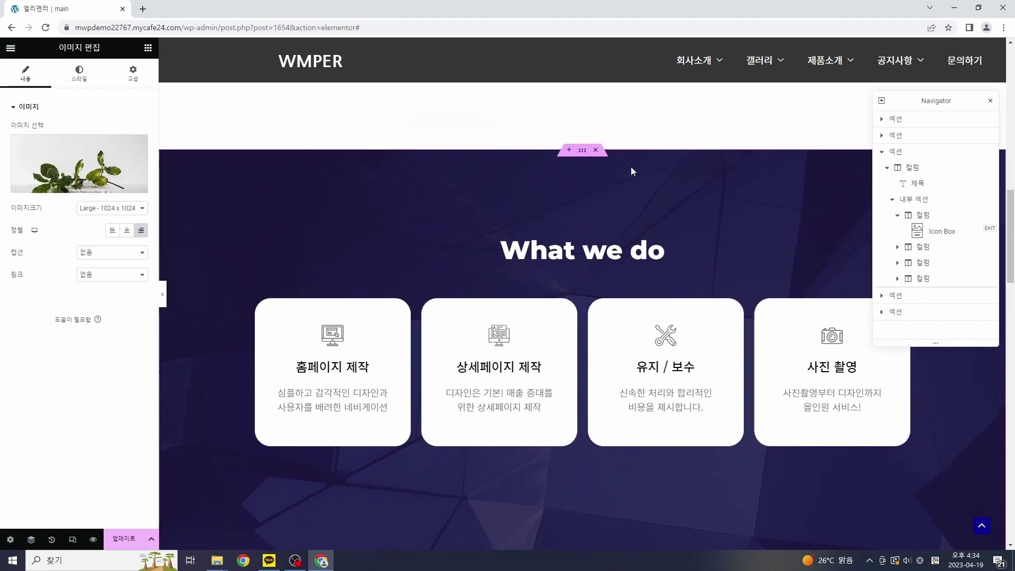
{"action": "left_click", "coordinate": [512, 248]}
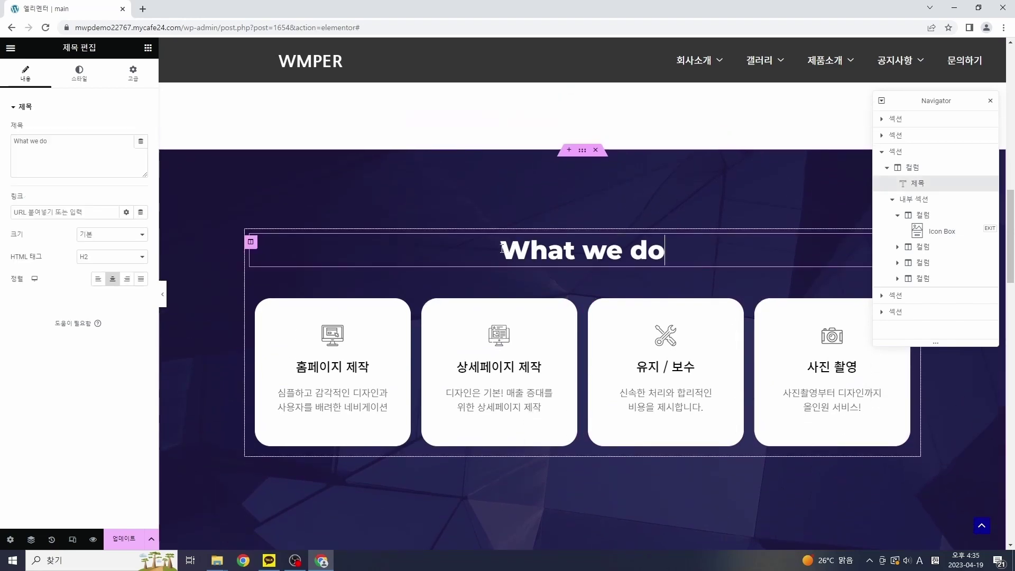
{"action": "left_click_drag", "start_coordinate": [501, 250], "coordinate": [648, 252]}
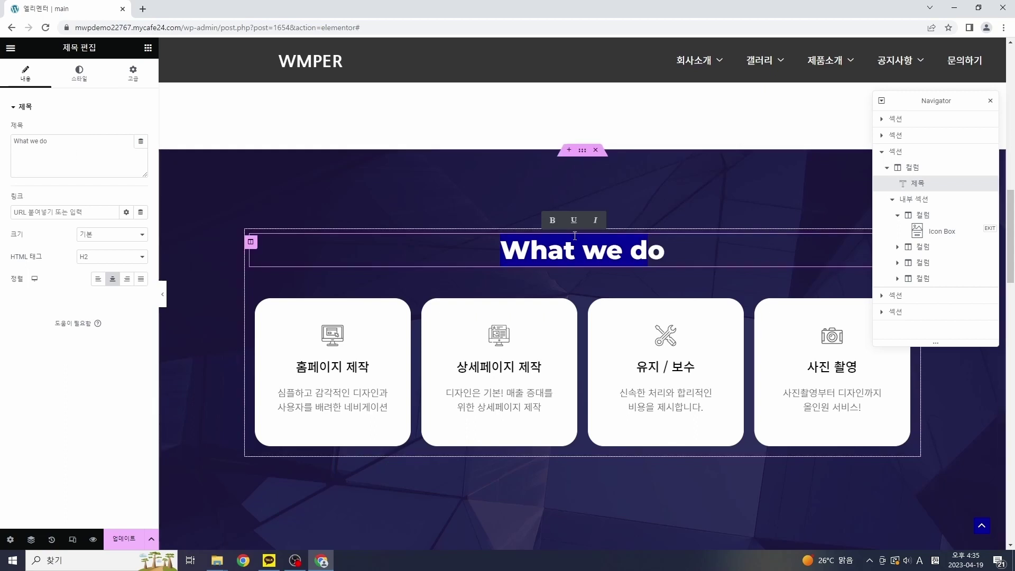
{"action": "left_click", "coordinate": [624, 214]}
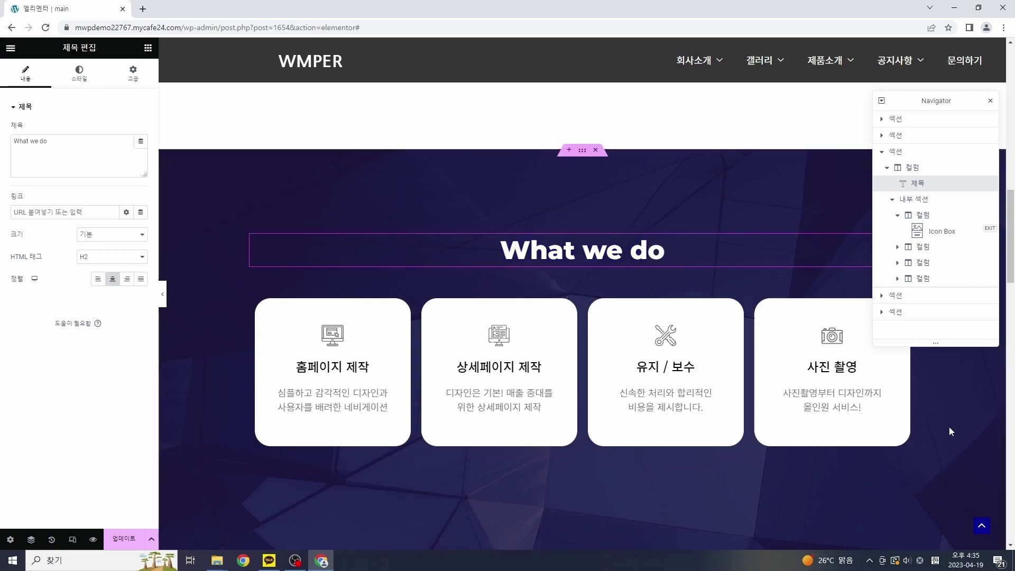
Step: Make the What we do section's background colour a brighter blue
{"action": "left_click", "coordinate": [583, 154]}
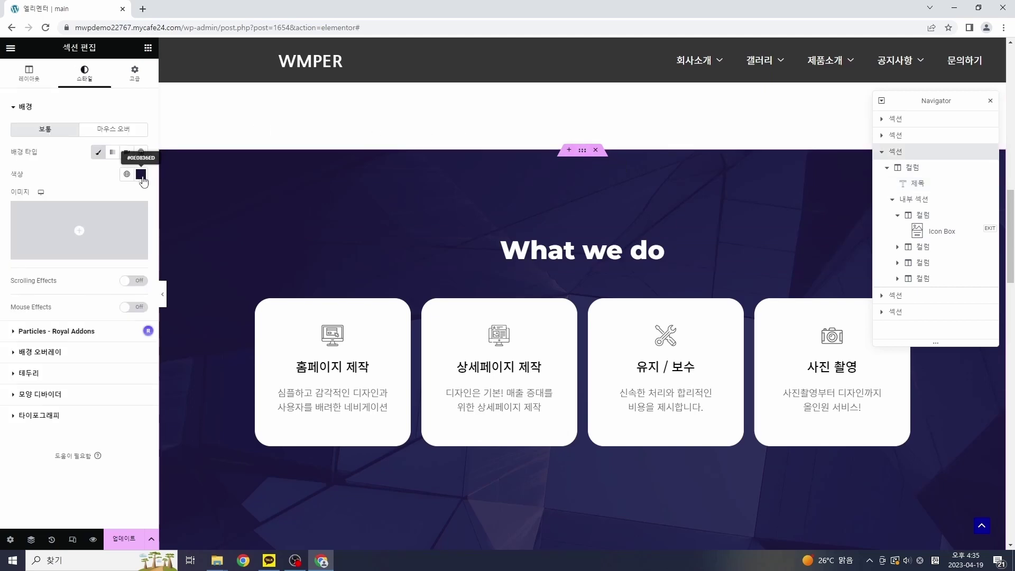
{"action": "left_click", "coordinate": [141, 175]}
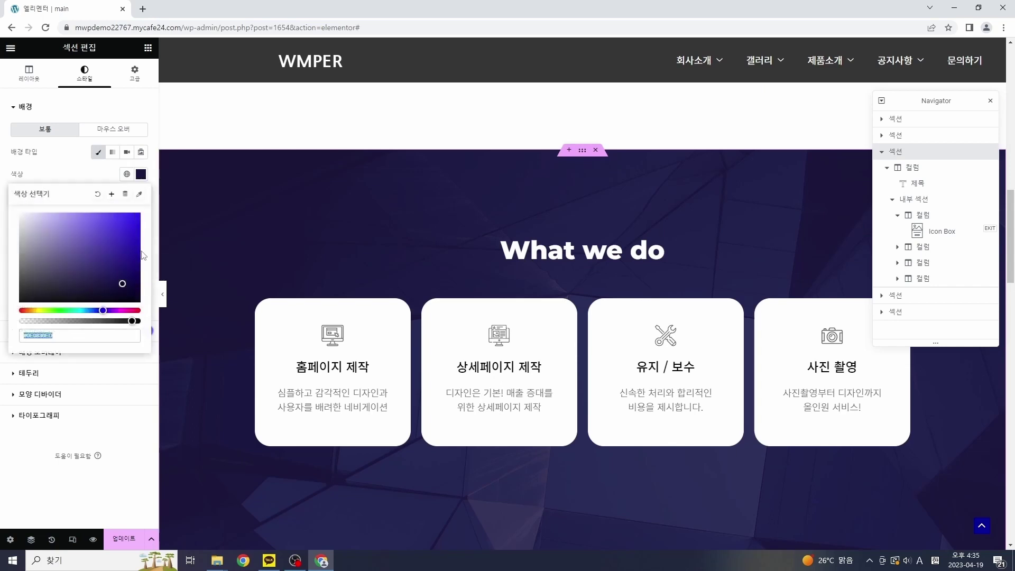
{"action": "left_click_drag", "start_coordinate": [122, 250], "coordinate": [78, 282]}
{"action": "left_click", "coordinate": [76, 179]}
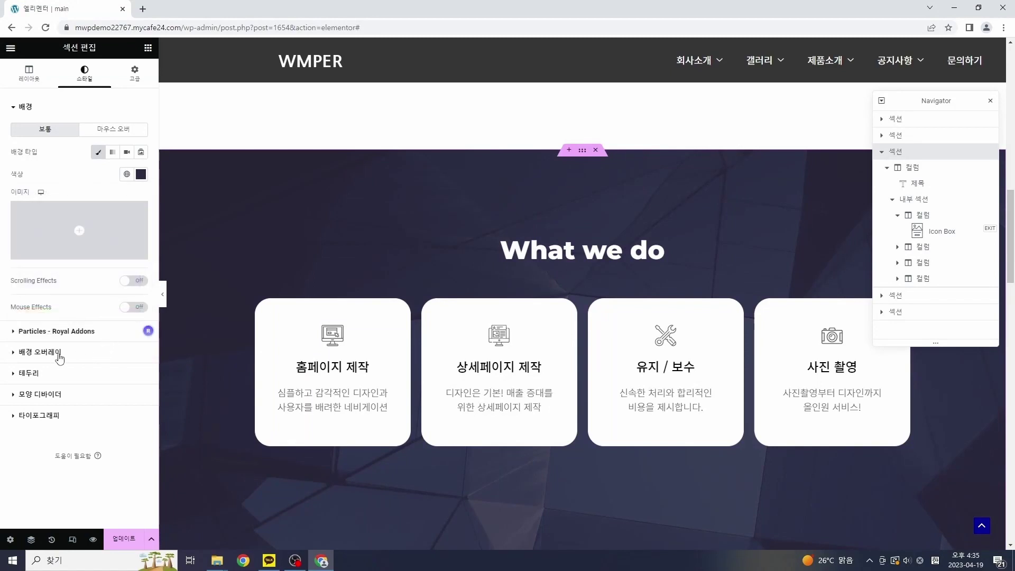
Step: Use the kneeling-woman photo as the section's background overlay image
{"action": "left_click", "coordinate": [59, 353]}
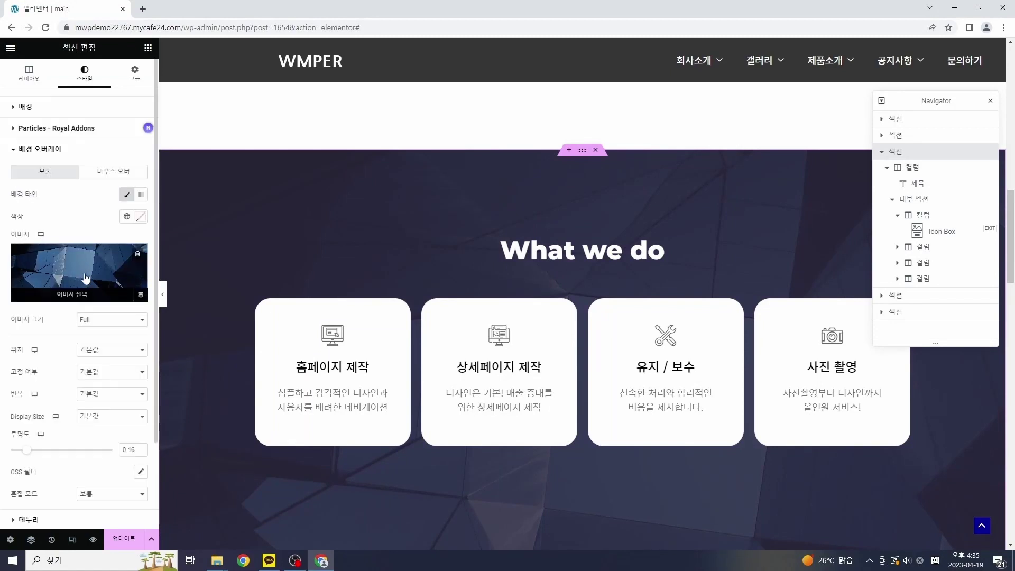
{"action": "left_click", "coordinate": [81, 272]}
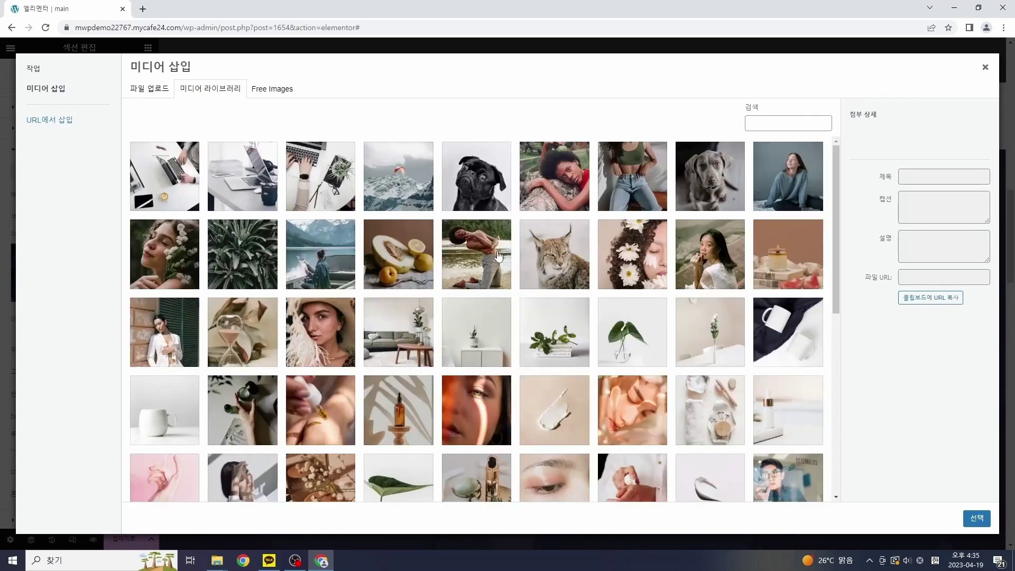
{"action": "left_click", "coordinate": [494, 260]}
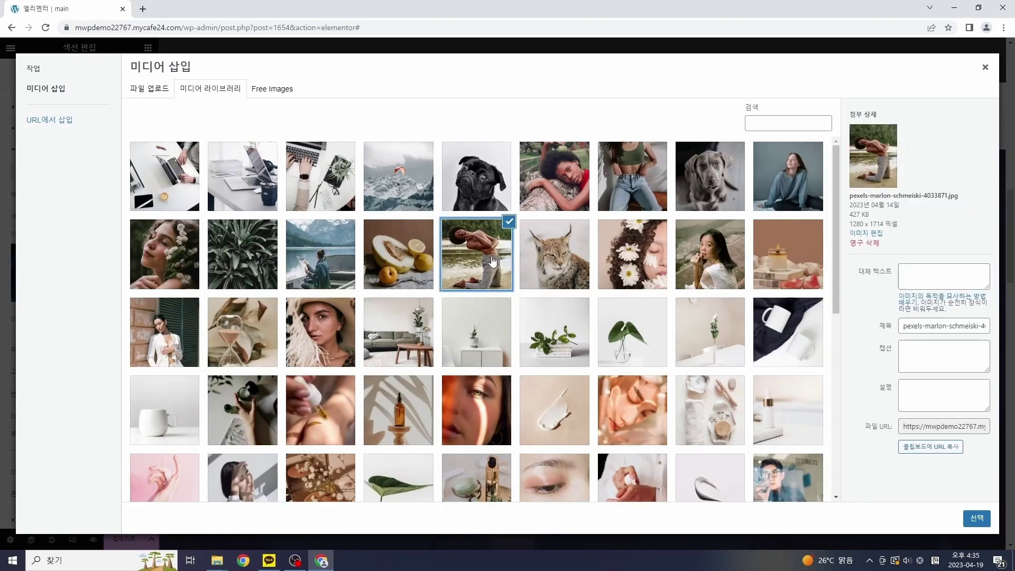
{"action": "left_click", "coordinate": [977, 518]}
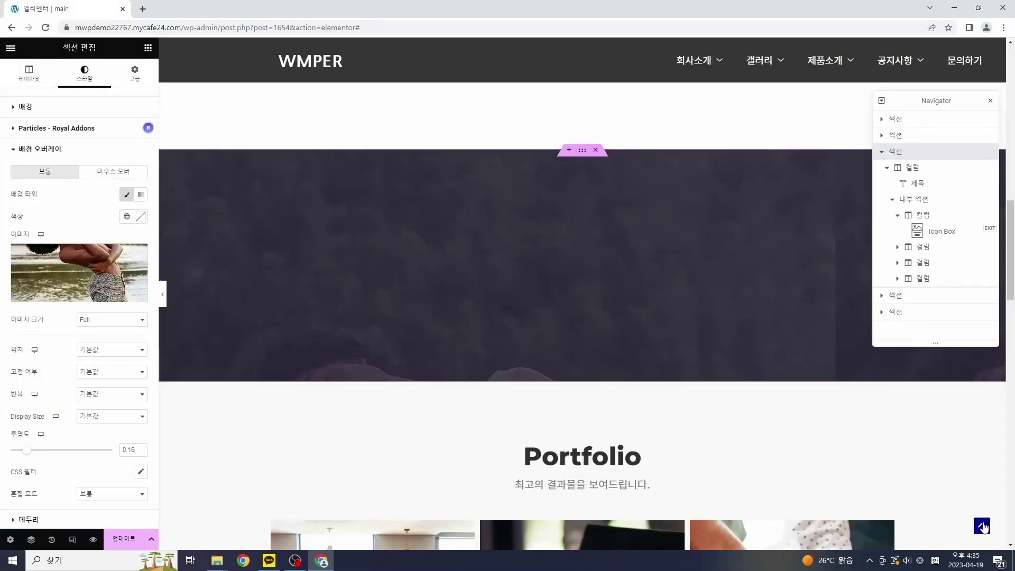
{"action": "scroll", "coordinate": [692, 409], "scroll_direction": "down", "scroll_amount": 2}
{"action": "scroll", "coordinate": [689, 406], "scroll_direction": "up", "scroll_amount": 1}
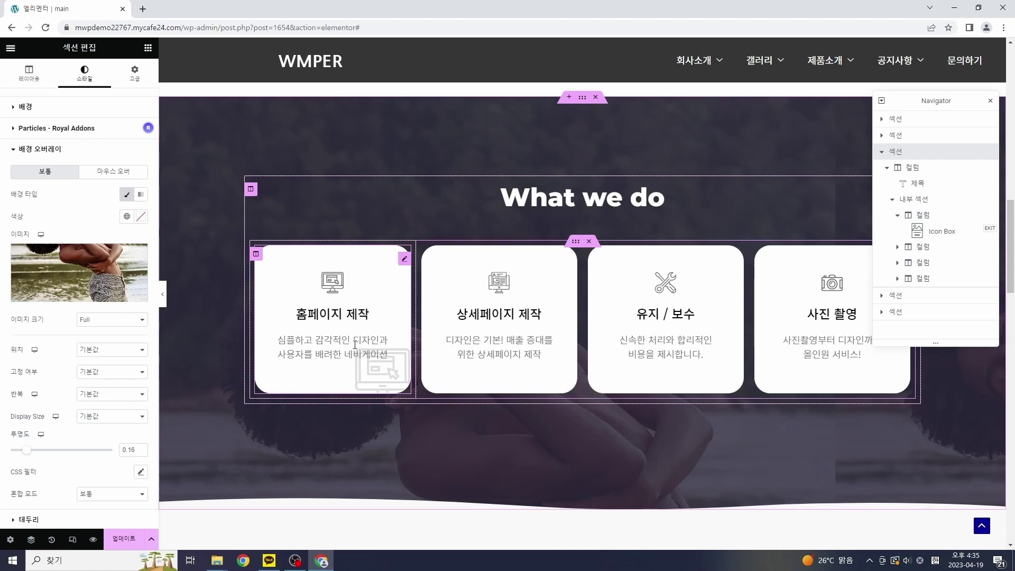
Step: Replace the 홈페이지 제작 icon box's icon with the Download icon from the Icon Library
{"action": "right_click", "coordinate": [375, 300]}
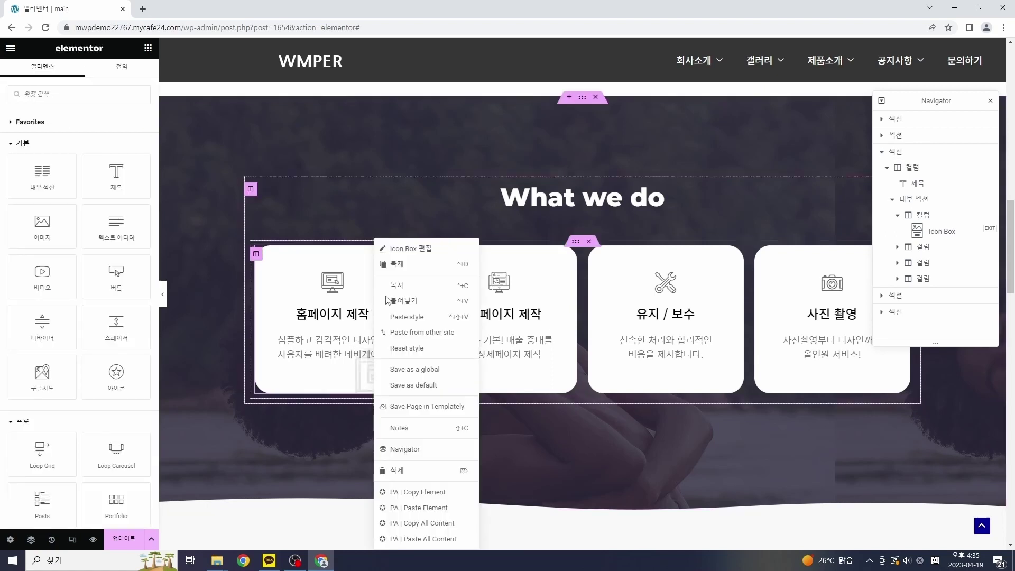
{"action": "left_click", "coordinate": [411, 248]}
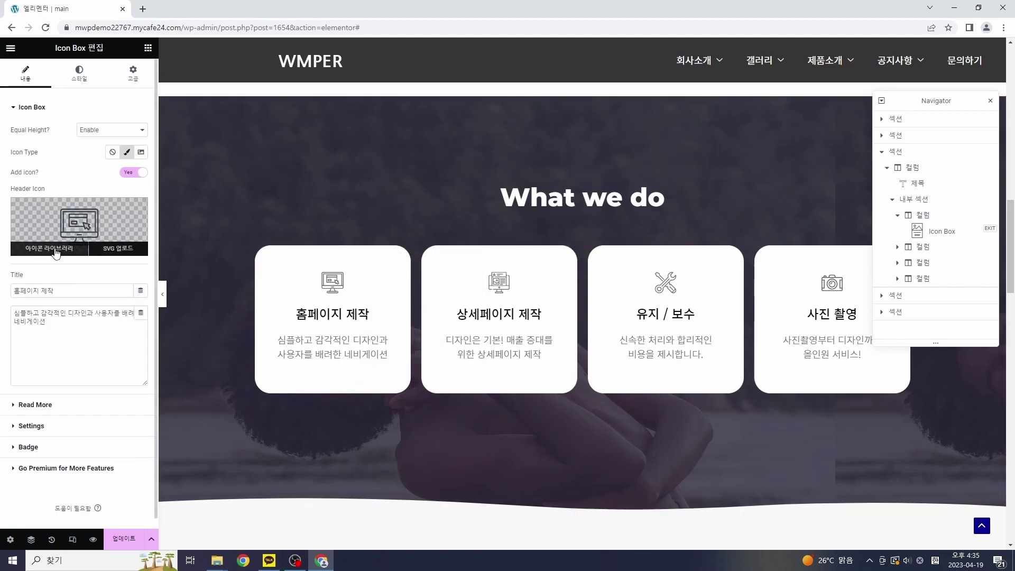
{"action": "left_click", "coordinate": [56, 252]}
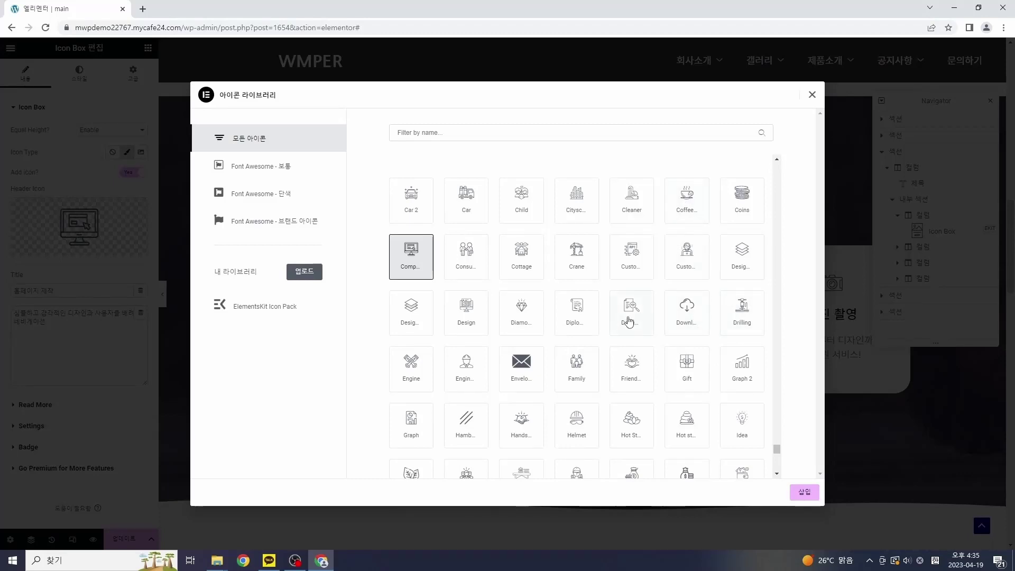
{"action": "left_click", "coordinate": [688, 315]}
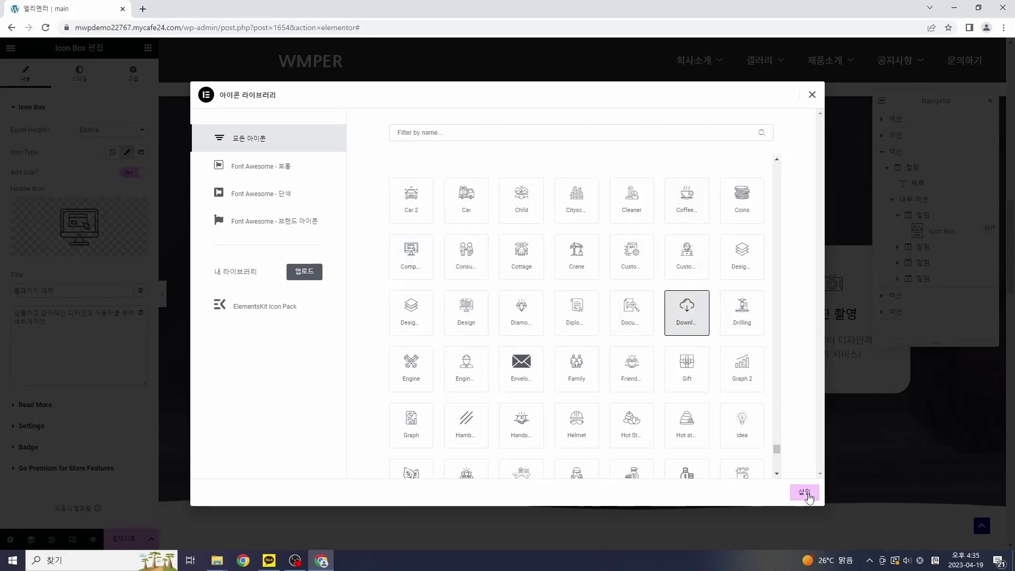
{"action": "left_click", "coordinate": [804, 492]}
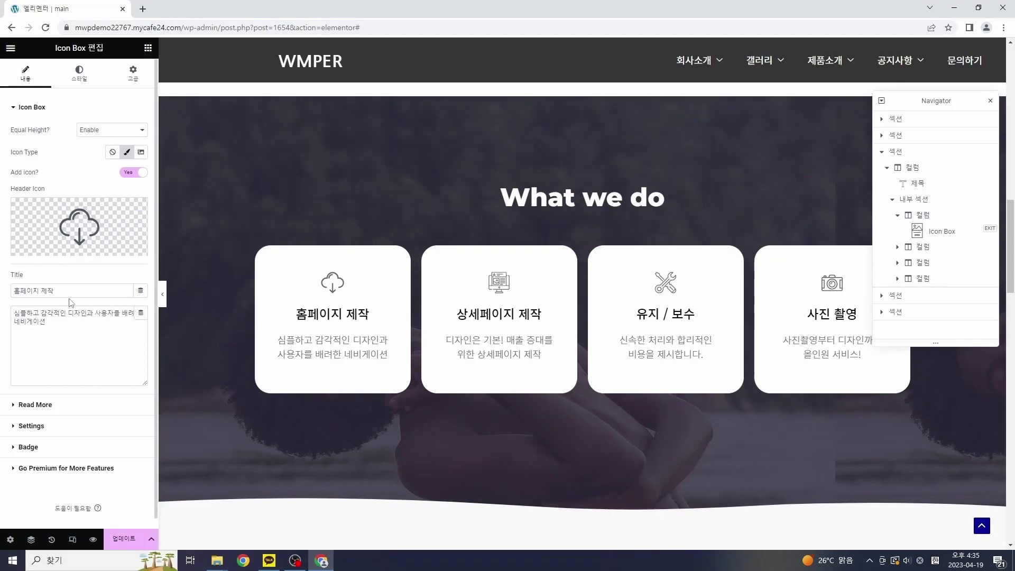
{"action": "left_click_drag", "start_coordinate": [72, 293], "coordinate": [3, 296]}
{"action": "left_click_drag", "start_coordinate": [73, 324], "coordinate": [3, 316]}
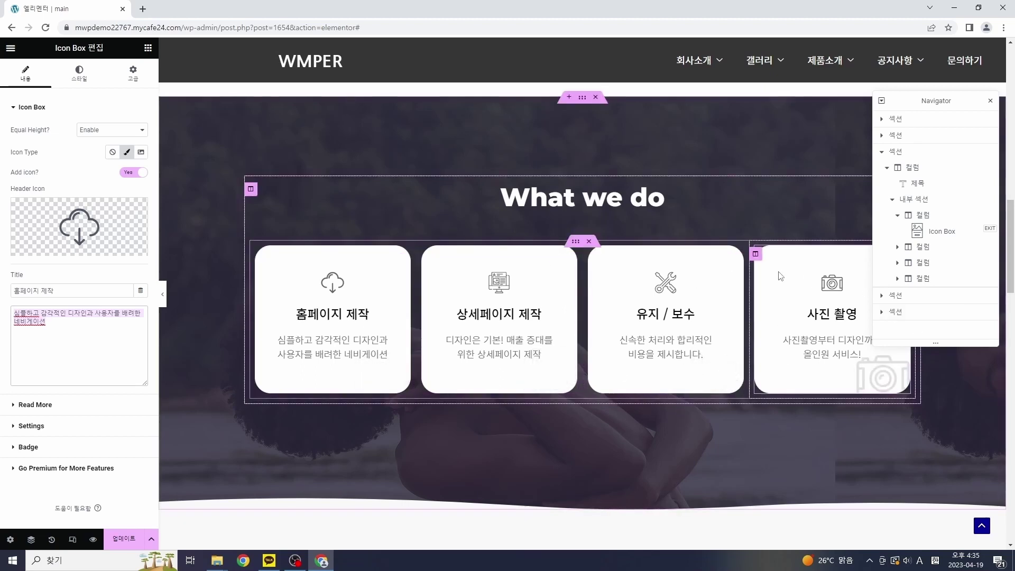
{"action": "scroll", "coordinate": [712, 377], "scroll_direction": "down", "scroll_amount": 4}
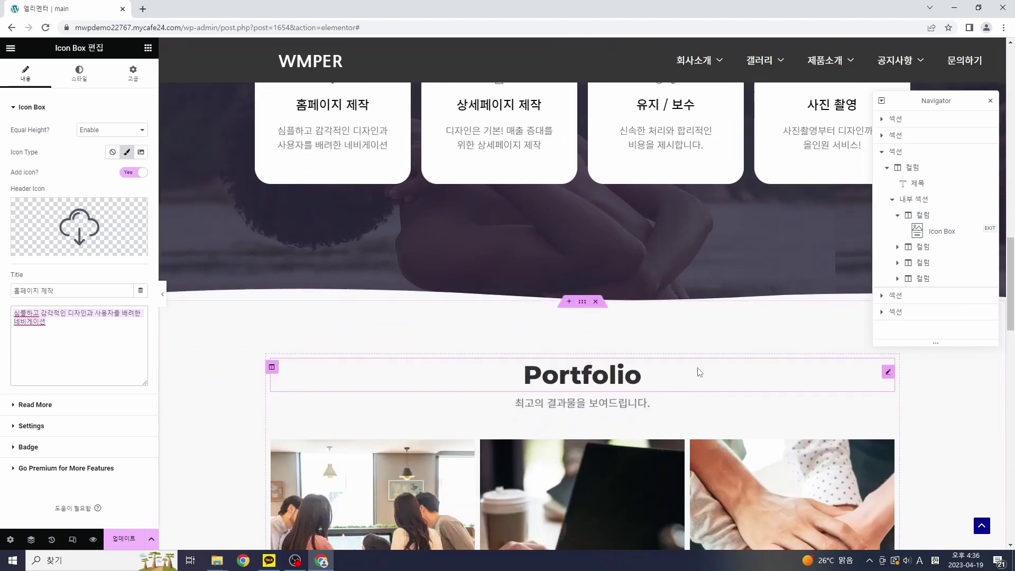
Step: Open the Portfolio subtitle for editing and select all its text
{"action": "scroll", "coordinate": [696, 366], "scroll_direction": "down", "scroll_amount": 1}
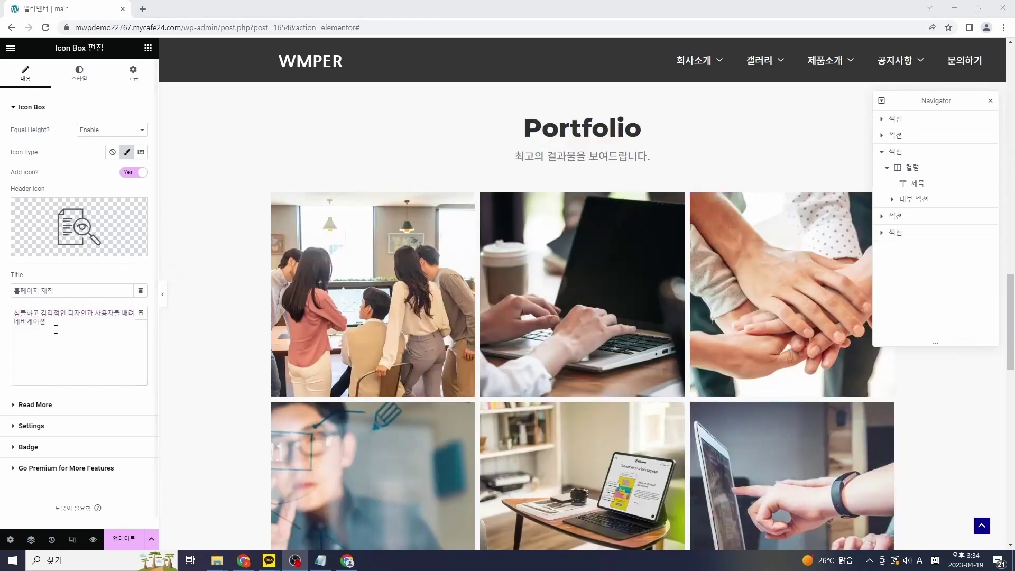
{"action": "right_click", "coordinate": [613, 131]}
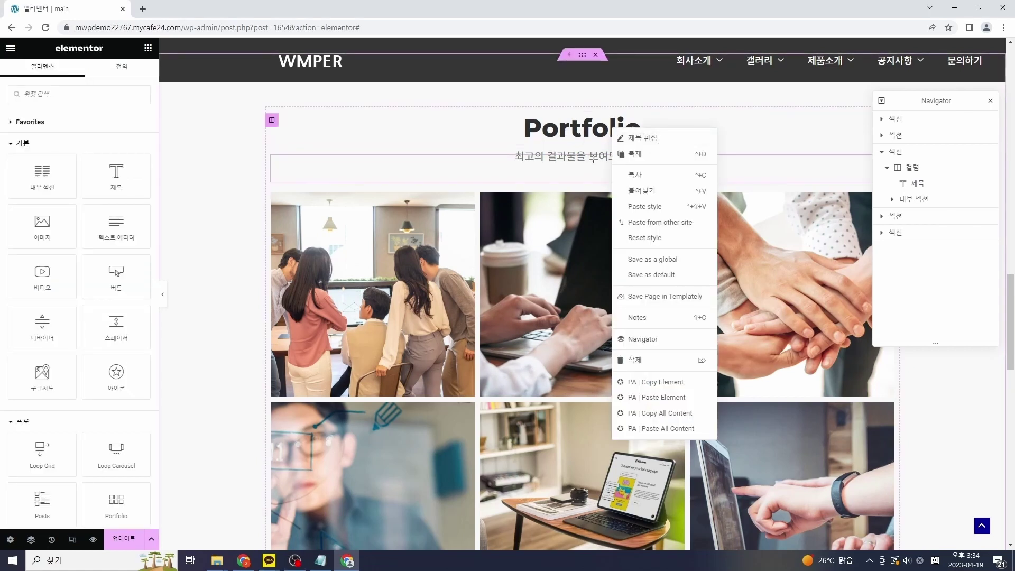
{"action": "right_click", "coordinate": [593, 159]}
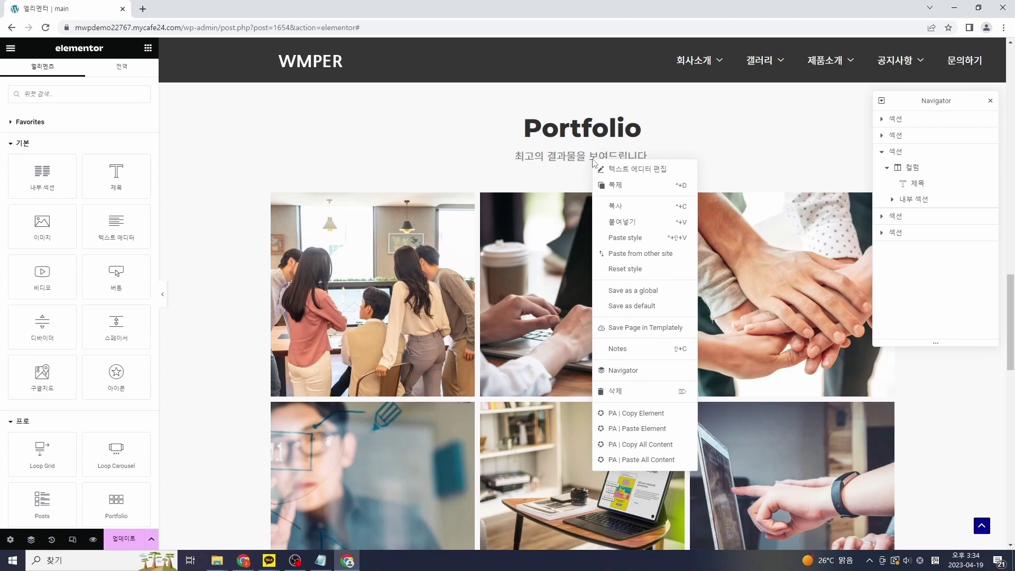
{"action": "left_click", "coordinate": [656, 171]}
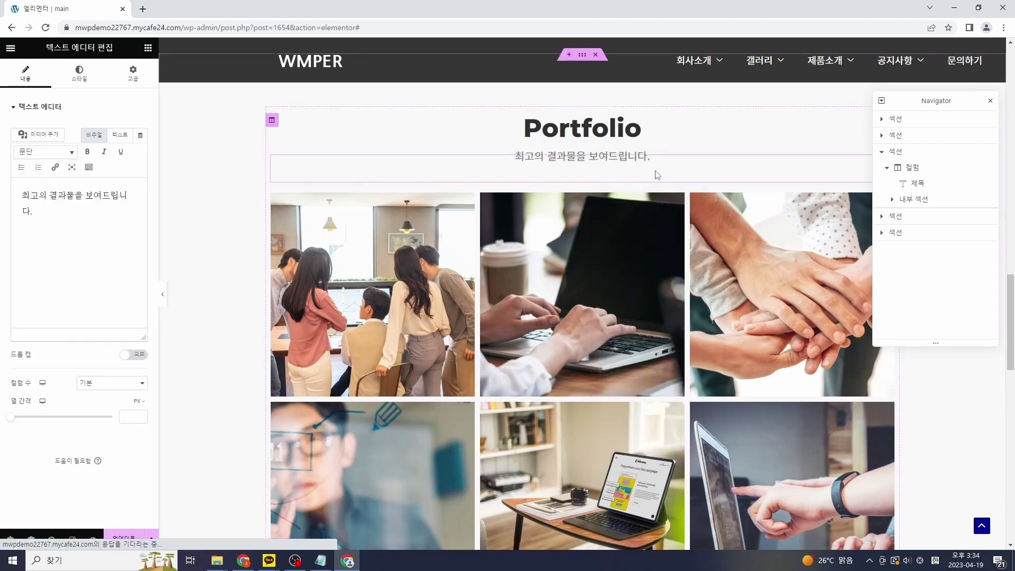
{"action": "key", "text": "ctrl+a"}
Step: Scroll down past the Portfolio grid to the Contact Us section
{"action": "scroll", "coordinate": [264, 236], "scroll_direction": "down", "scroll_amount": 1}
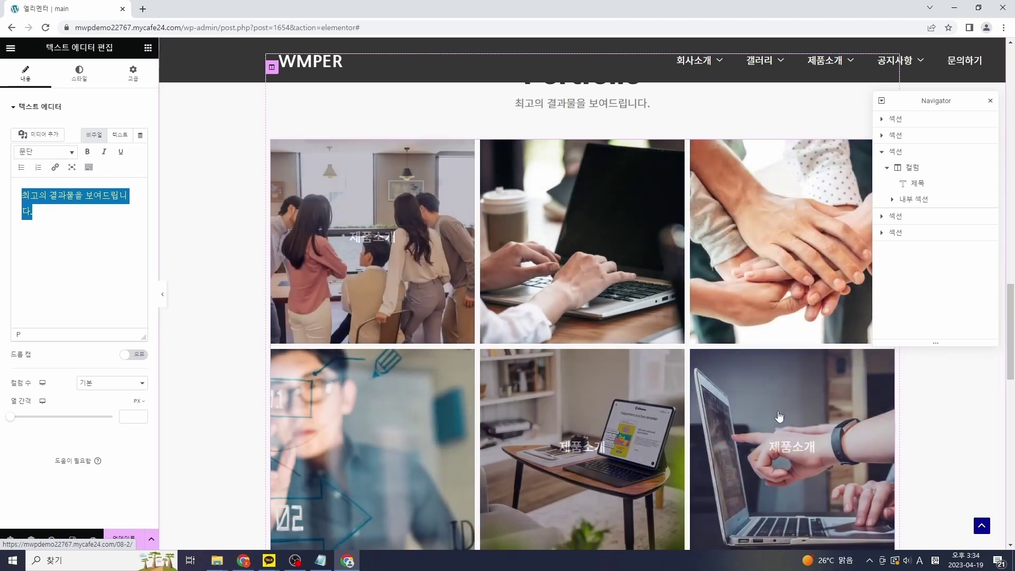
{"action": "scroll", "coordinate": [793, 391], "scroll_direction": "down", "scroll_amount": 7}
{"action": "scroll", "coordinate": [793, 381], "scroll_direction": "down", "scroll_amount": 3}
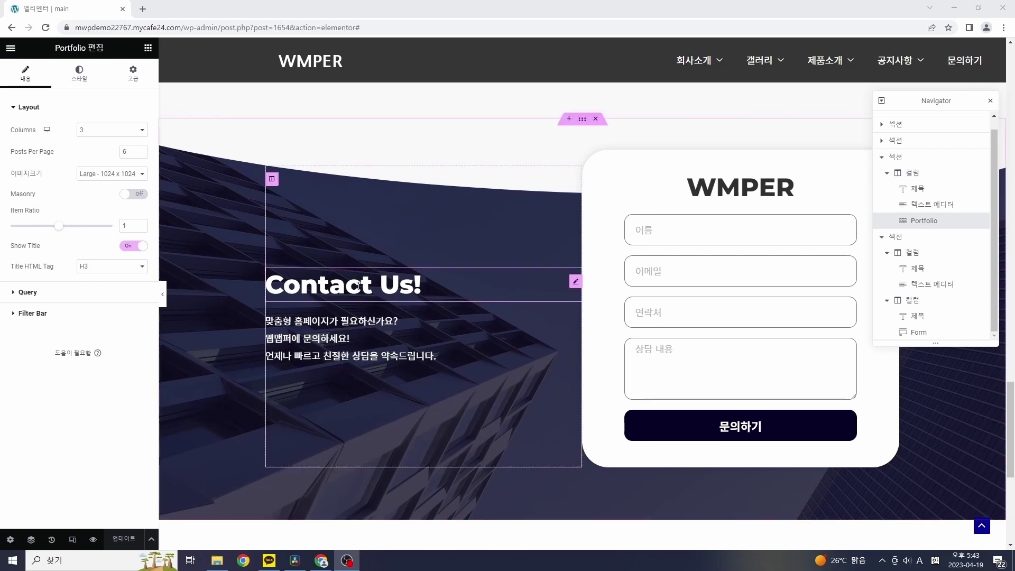
Step: Select the Contact Us! heading, its paragraph and the WMPER heading, then the whole section
{"action": "left_click", "coordinate": [401, 288]}
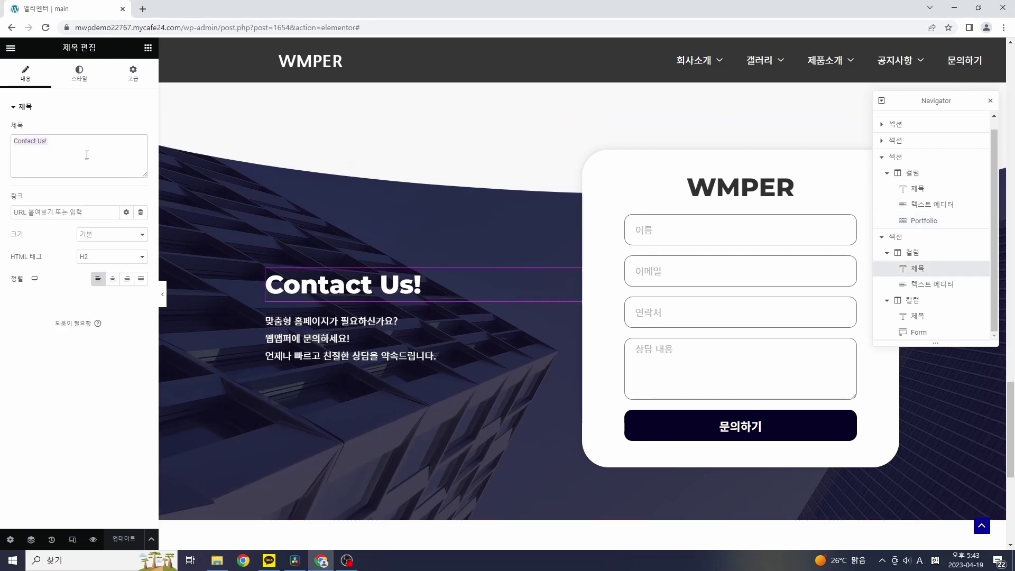
{"action": "left_click", "coordinate": [341, 323]}
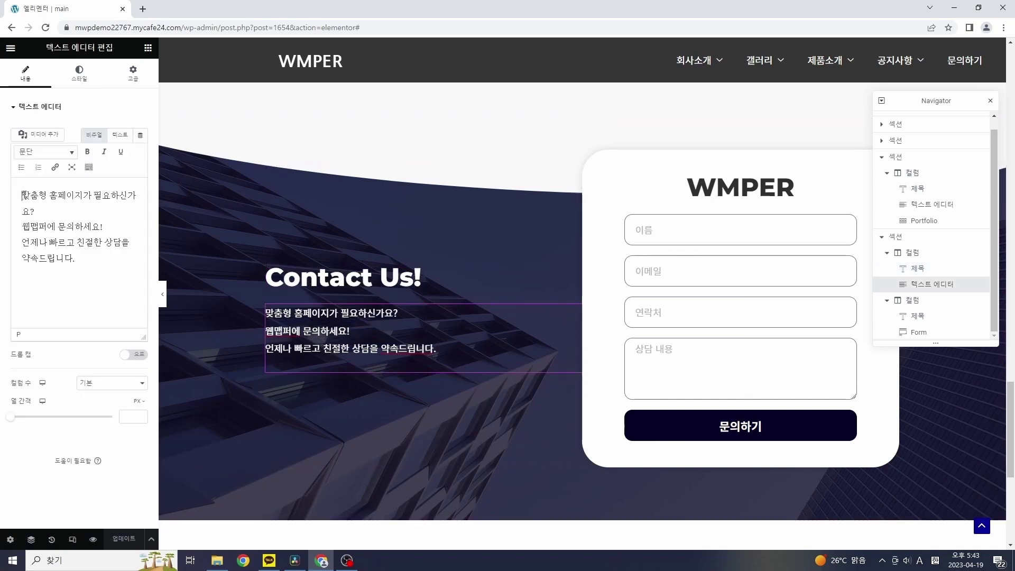
{"action": "left_click_drag", "start_coordinate": [23, 195], "coordinate": [106, 271]}
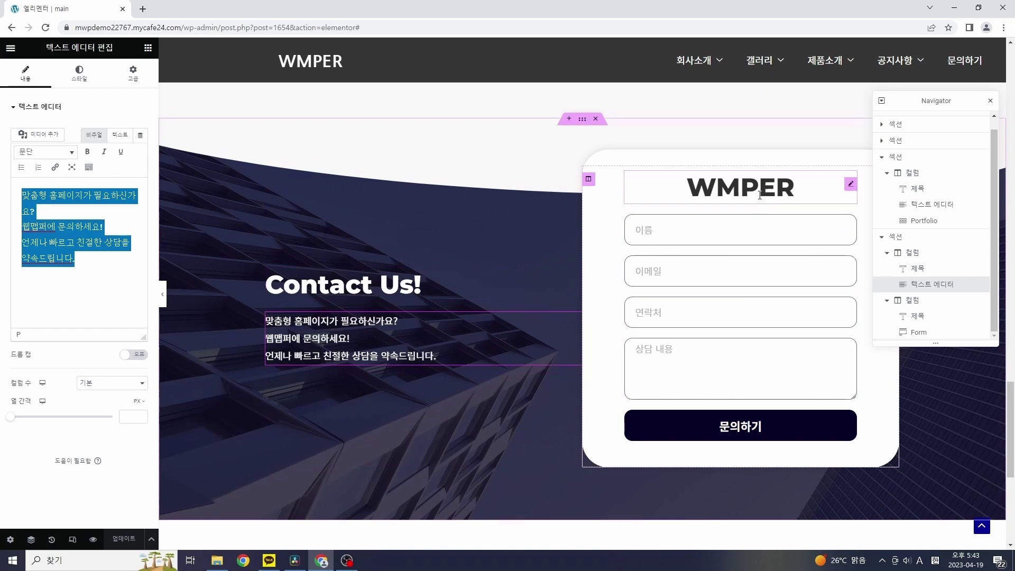
{"action": "left_click", "coordinate": [777, 190]}
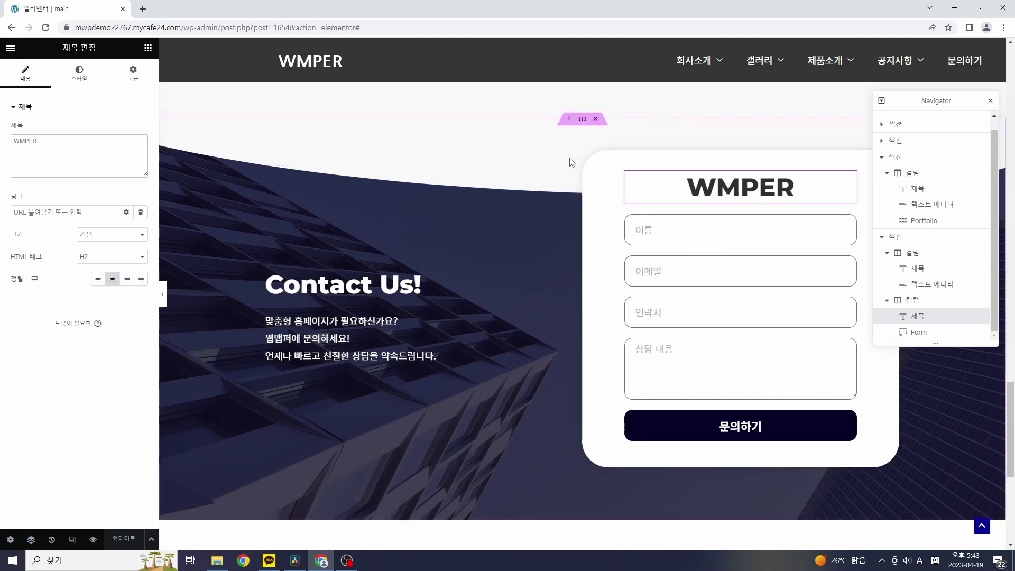
{"action": "left_click", "coordinate": [582, 119]}
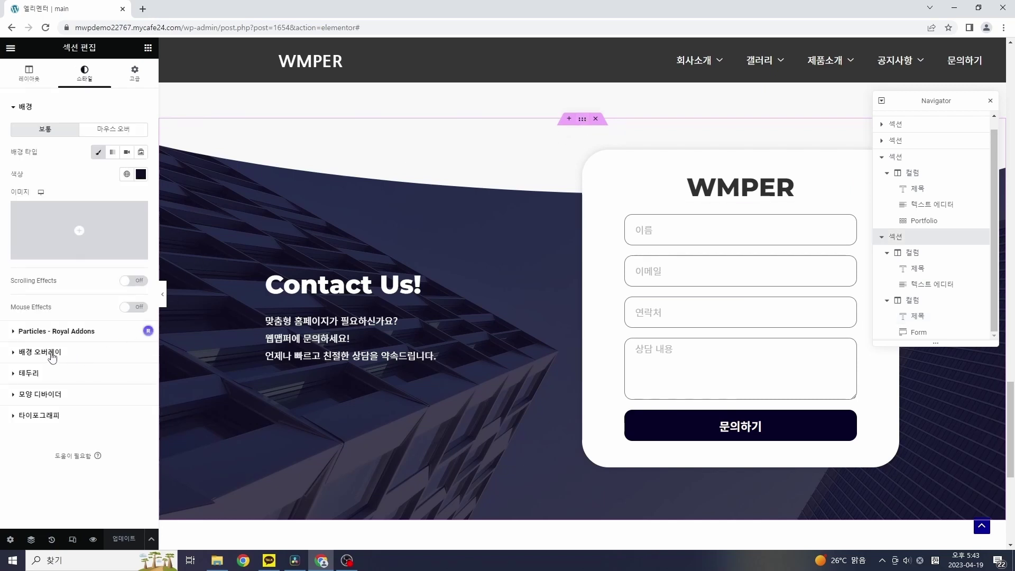
Step: Set the Contact Us overlay image to 13-scaled.jpg with position 정 가운데
{"action": "left_click", "coordinate": [52, 352]}
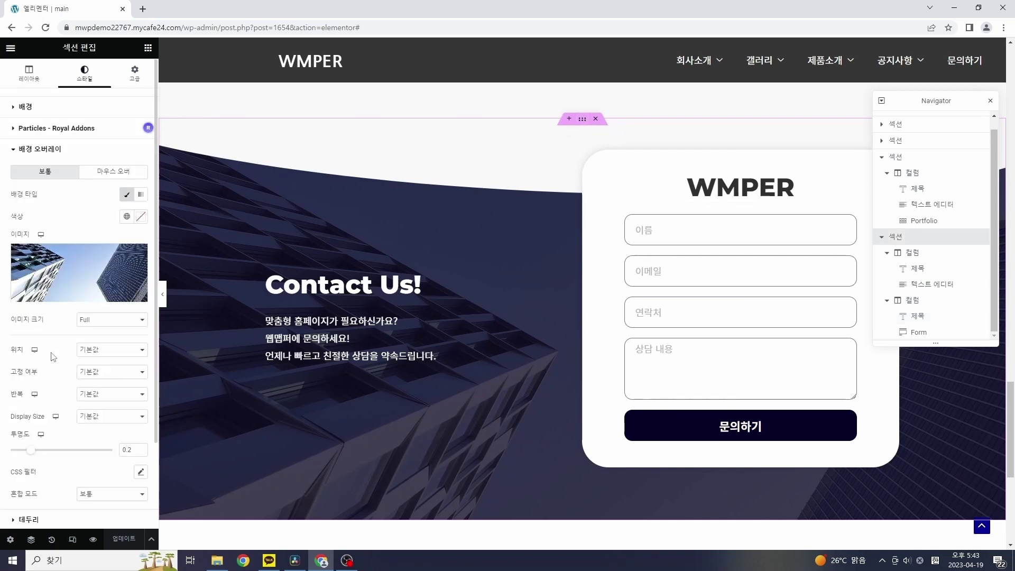
{"action": "left_click", "coordinate": [74, 272]}
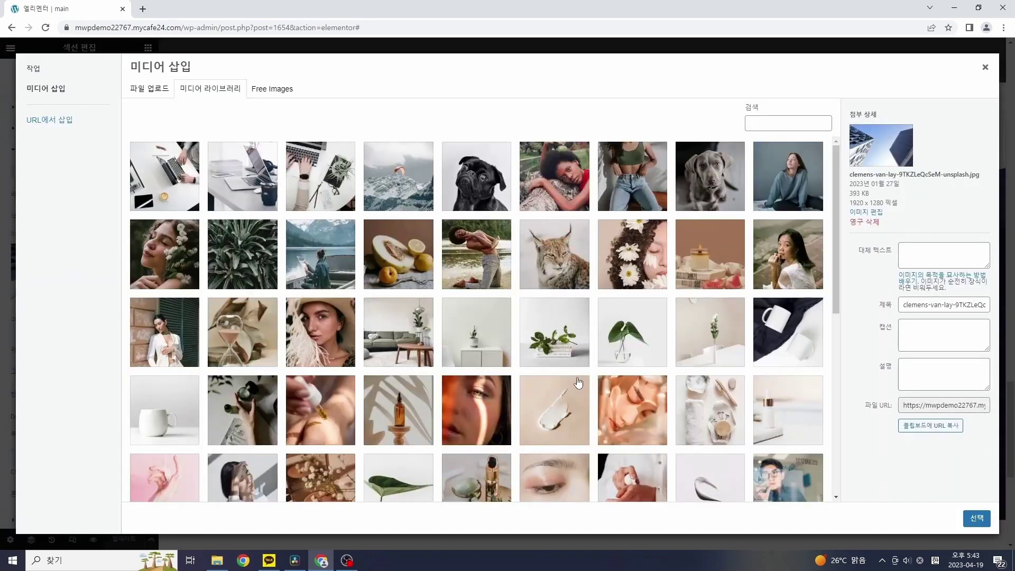
{"action": "scroll", "coordinate": [582, 377], "scroll_direction": "down", "scroll_amount": 7}
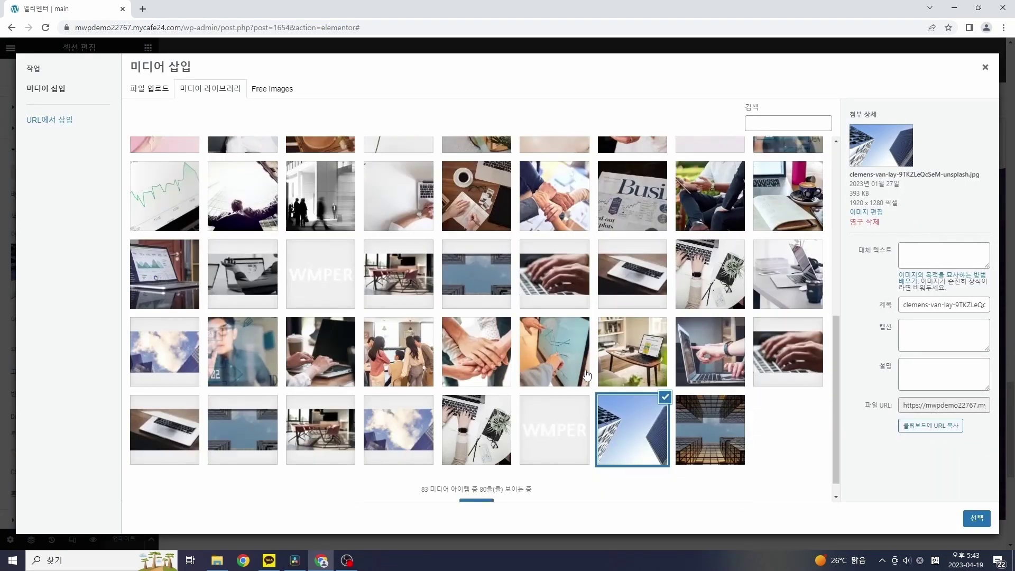
{"action": "left_click", "coordinate": [406, 352]}
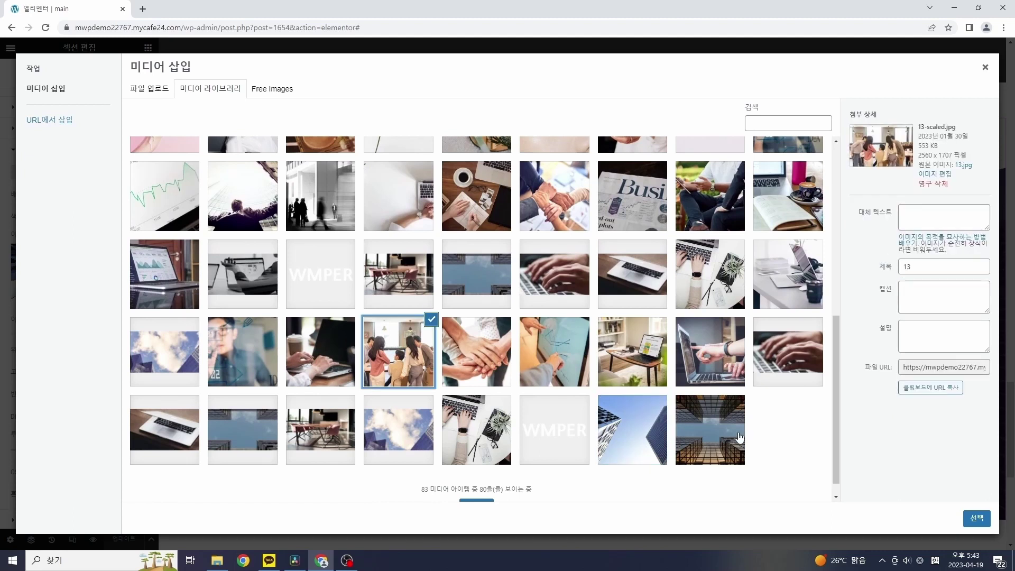
{"action": "left_click", "coordinate": [981, 519]}
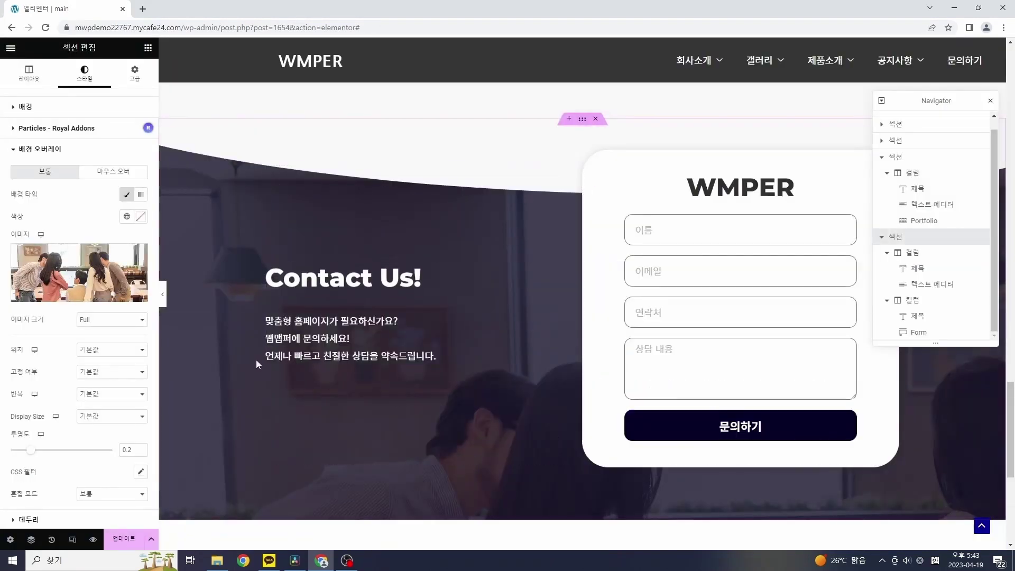
{"action": "scroll", "coordinate": [131, 324], "scroll_direction": "down", "scroll_amount": 1}
{"action": "left_click", "coordinate": [130, 300]}
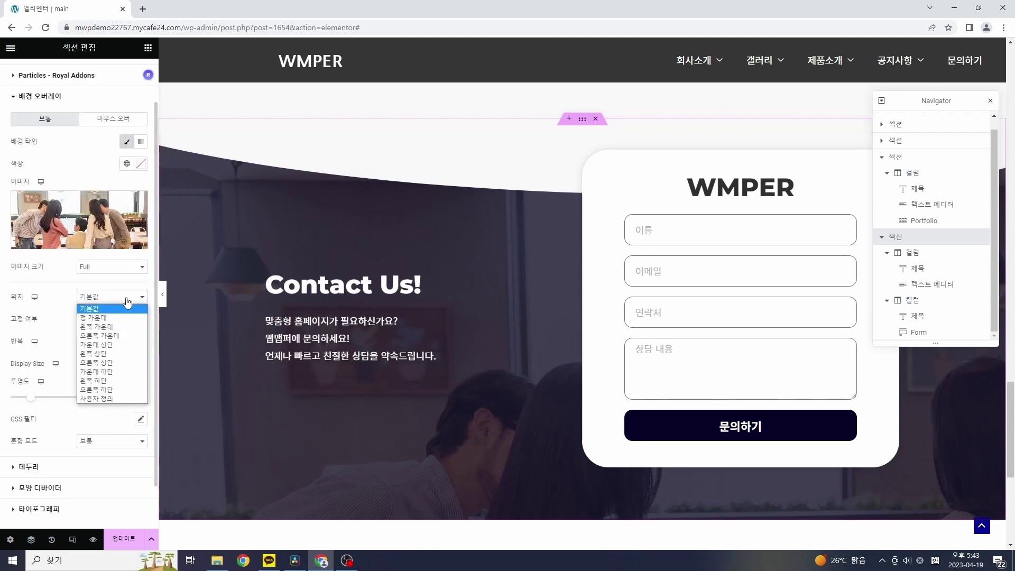
{"action": "left_click", "coordinate": [123, 328]}
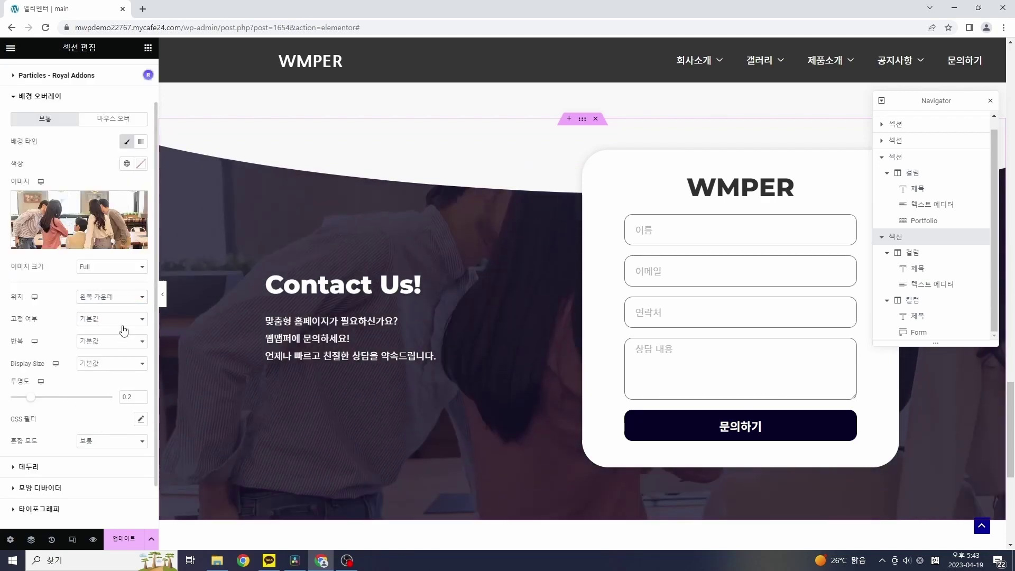
{"action": "left_click", "coordinate": [126, 298]}
{"action": "left_click", "coordinate": [114, 318]}
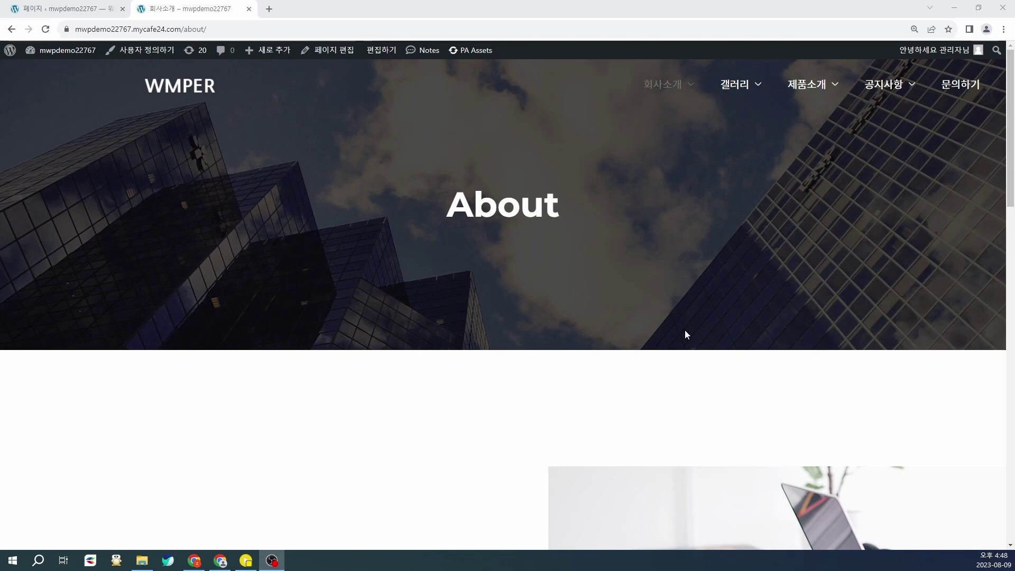
Step: Return to the All Pages list and scroll through it to find the 회사소개 page
{"action": "scroll", "coordinate": [703, 359], "scroll_direction": "down", "scroll_amount": 10}
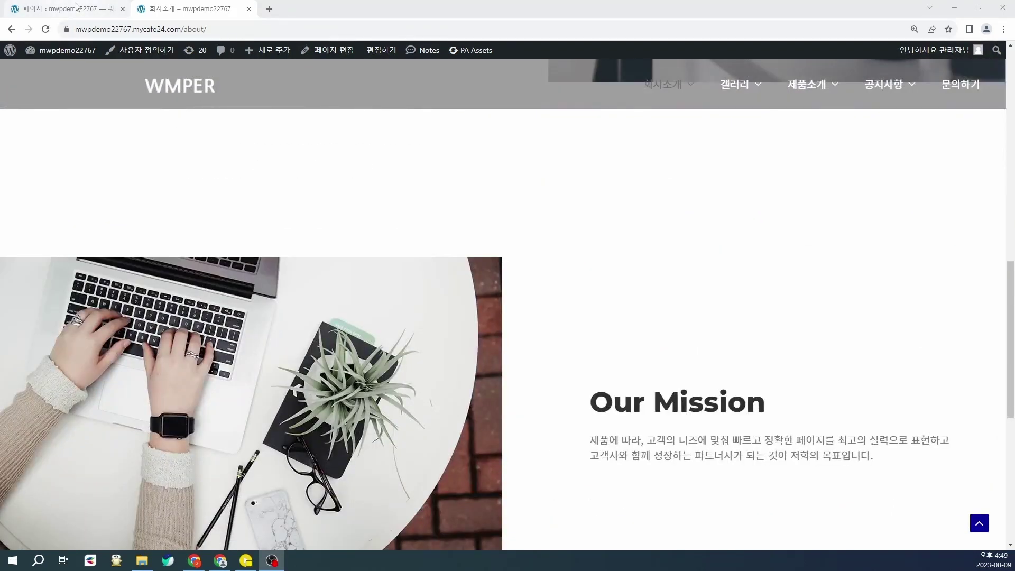
{"action": "left_click", "coordinate": [74, 8]}
{"action": "scroll", "coordinate": [159, 159], "scroll_direction": "up", "scroll_amount": 2}
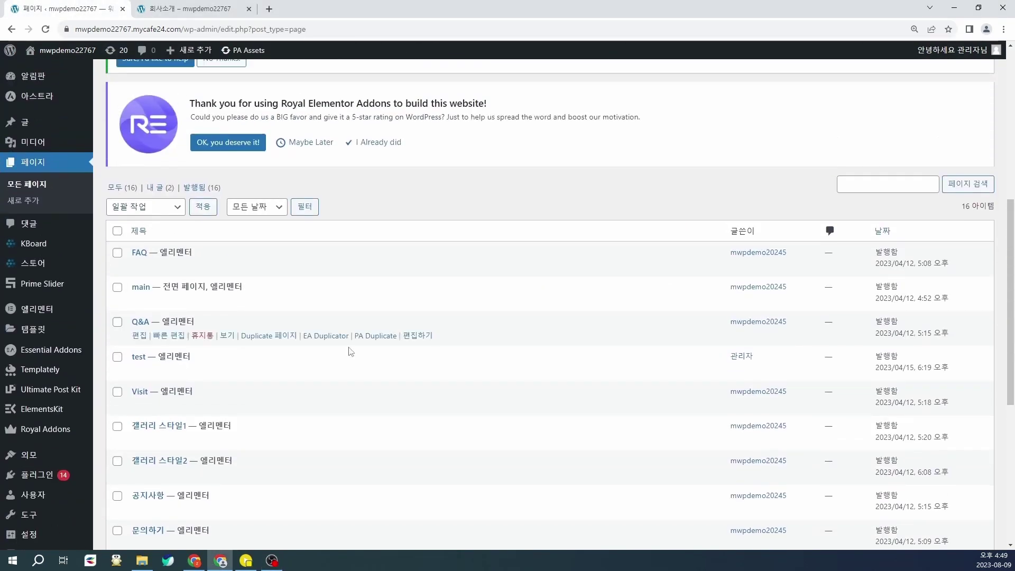
{"action": "scroll", "coordinate": [349, 360], "scroll_direction": "down", "scroll_amount": 6}
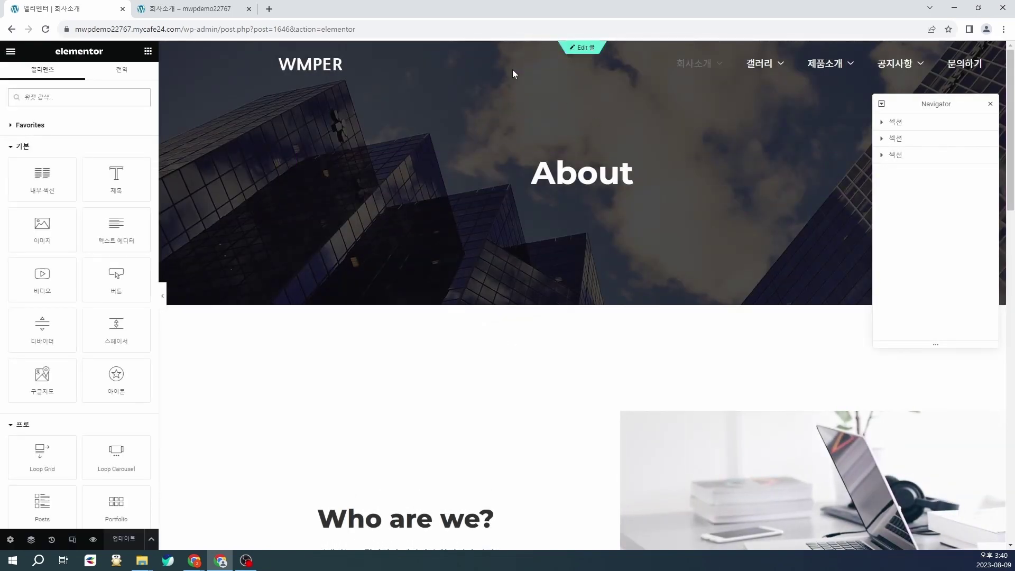
Step: Change the banner heading text from About to 회사소개, then select the banner section
{"action": "left_click_drag", "start_coordinate": [543, 176], "coordinate": [620, 176]}
{"action": "left_click", "coordinate": [100, 175]}
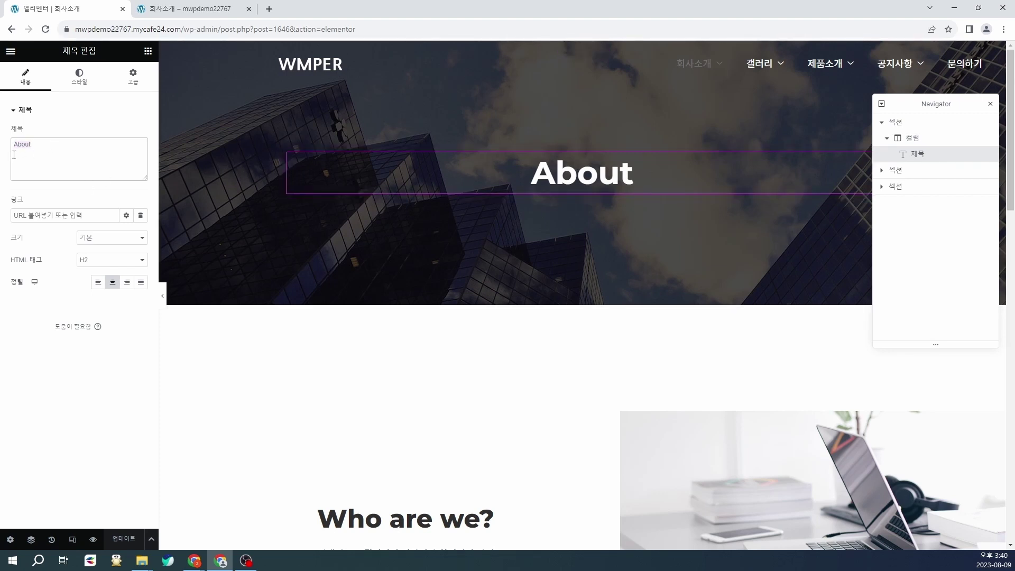
{"action": "key", "text": "BackSpace"}
{"action": "key", "text": "BackSpace"}
{"action": "key", "text": "BackSpace"}
{"action": "key", "text": "BackSpace"}
{"action": "key", "text": "BackSpace"}
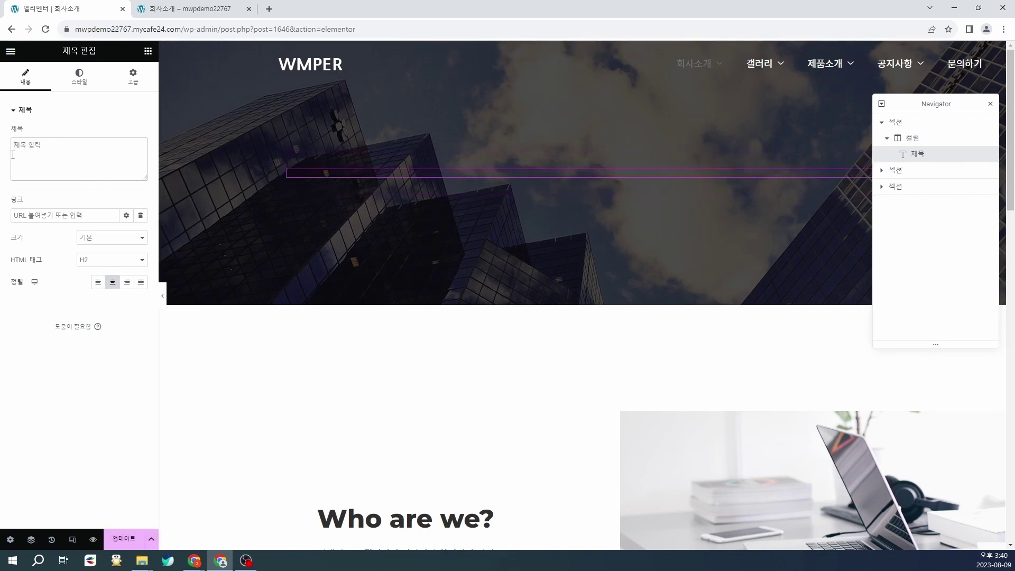
{"action": "type", "text": "회사소개"}
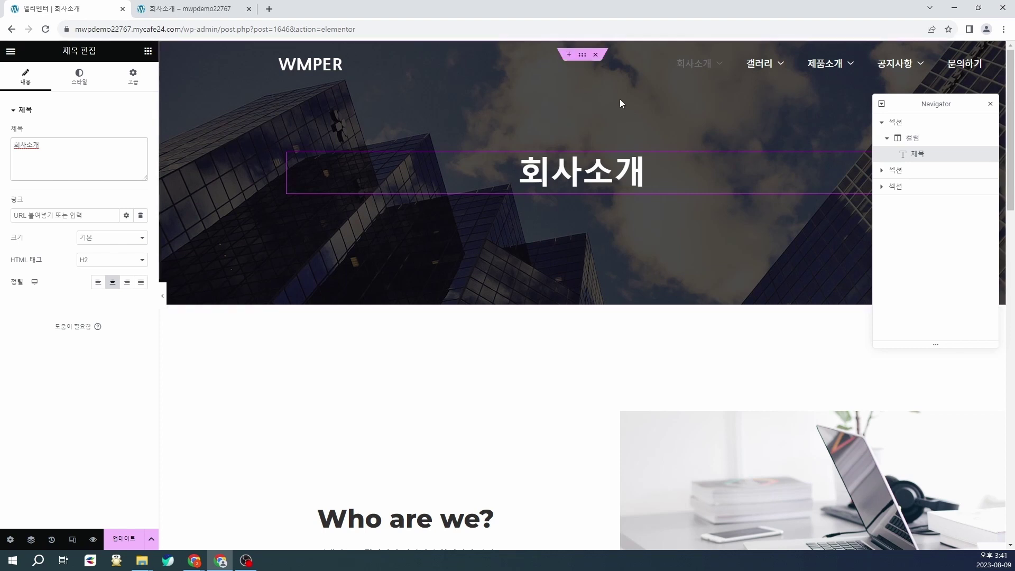
{"action": "left_click", "coordinate": [901, 127]}
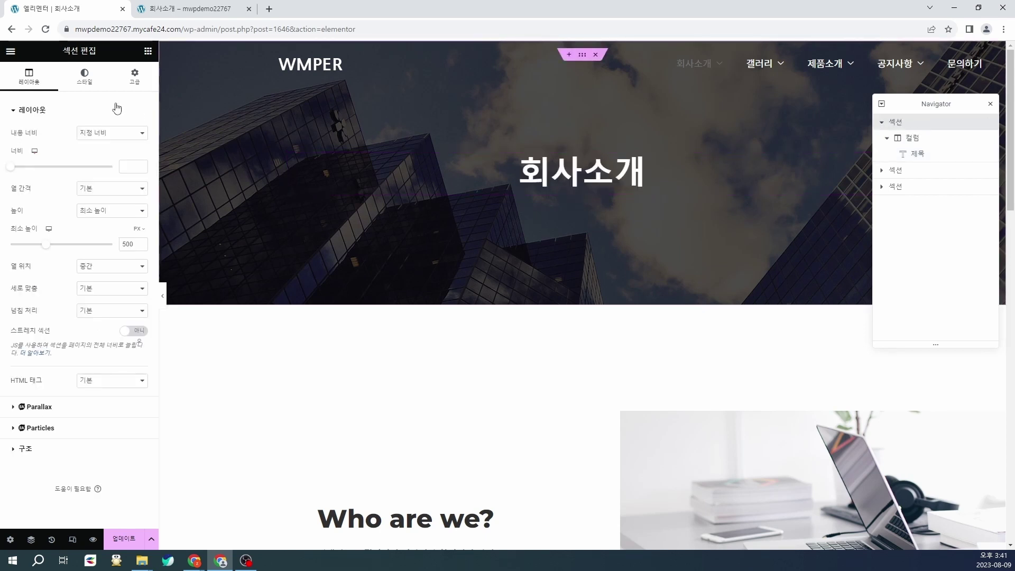
Step: Upload the planet image from Downloads and set it as the banner's background image
{"action": "left_click", "coordinate": [86, 78]}
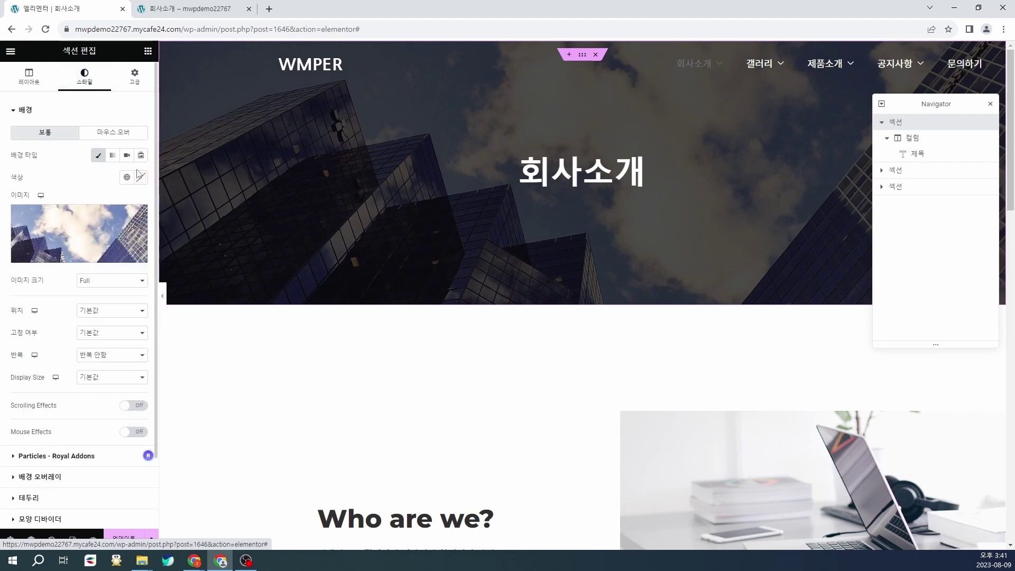
{"action": "left_click", "coordinate": [89, 236]}
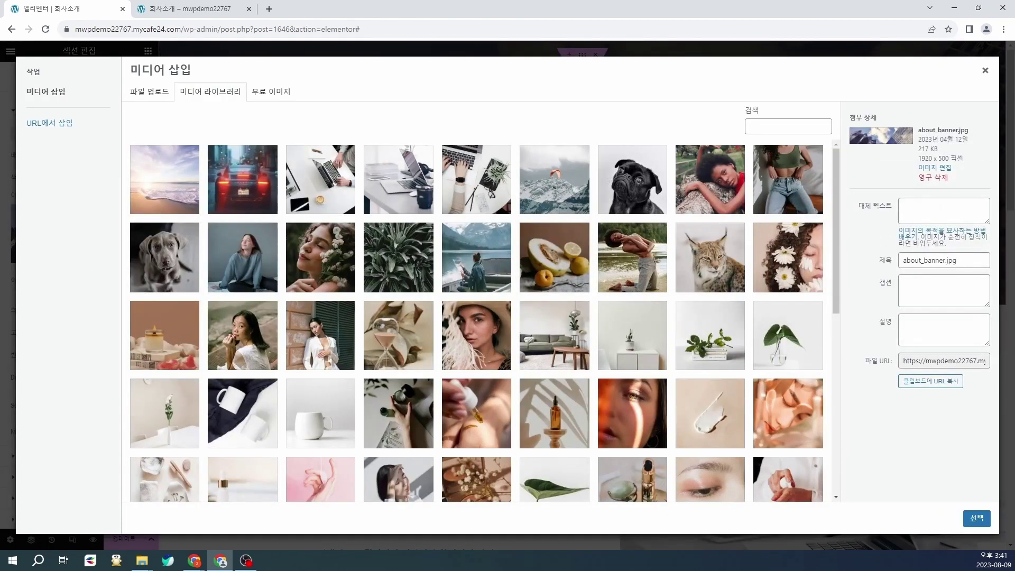
{"action": "key", "text": "super+e"}
{"action": "left_click_drag", "start_coordinate": [310, 152], "coordinate": [452, 159]}
{"action": "left_click", "coordinate": [347, 296]}
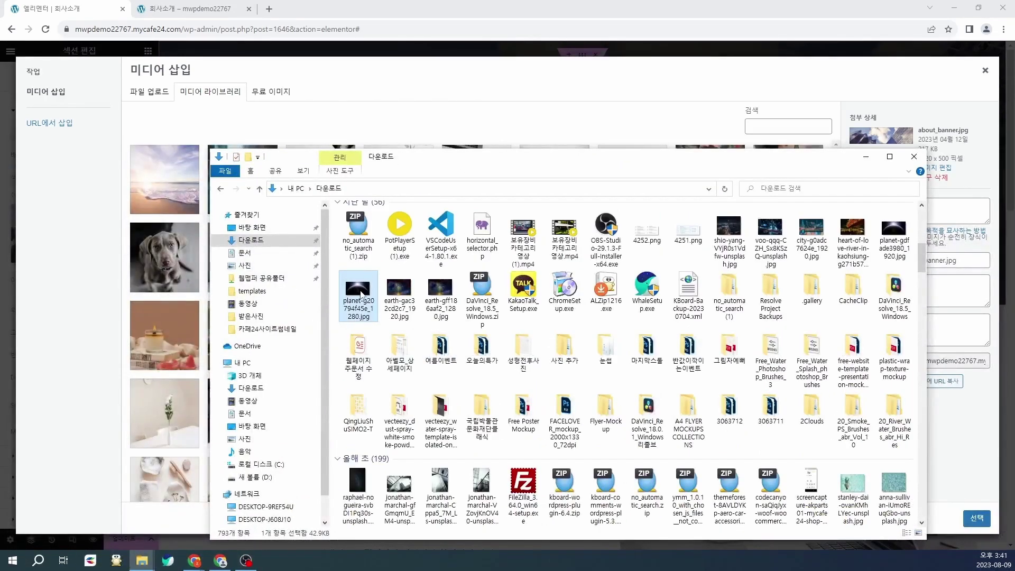
{"action": "left_click_drag", "start_coordinate": [361, 295], "coordinate": [157, 194]}
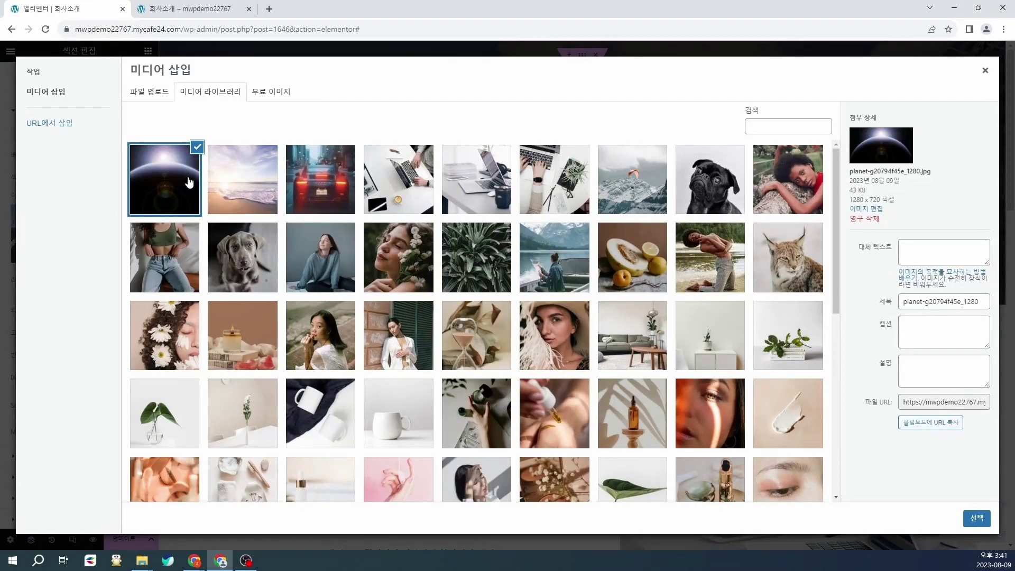
{"action": "left_click", "coordinate": [977, 519]}
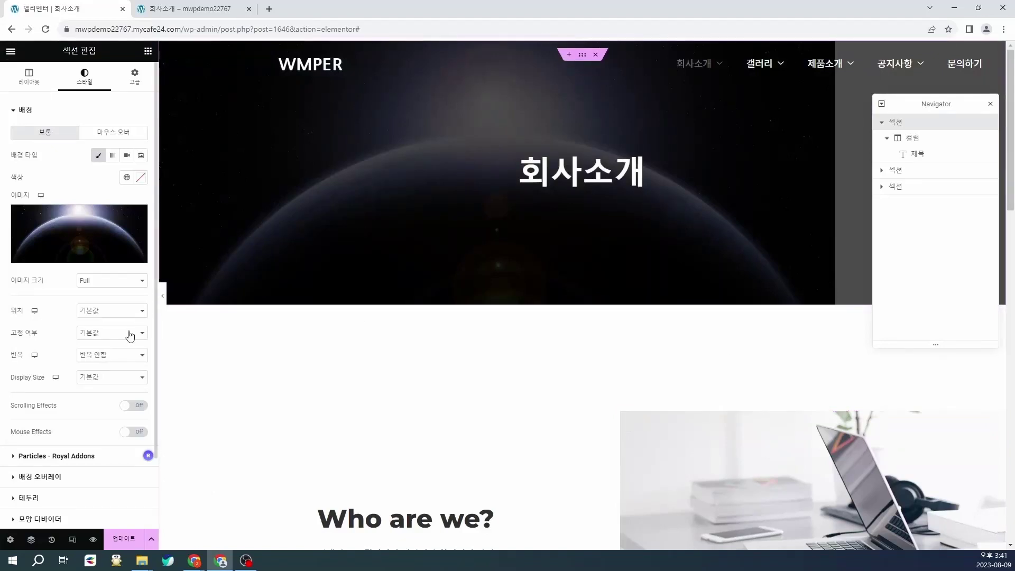
Step: Set the background position to 정 가운데, repeat to 반복 안함, and display size to Cover
{"action": "left_click", "coordinate": [125, 314]}
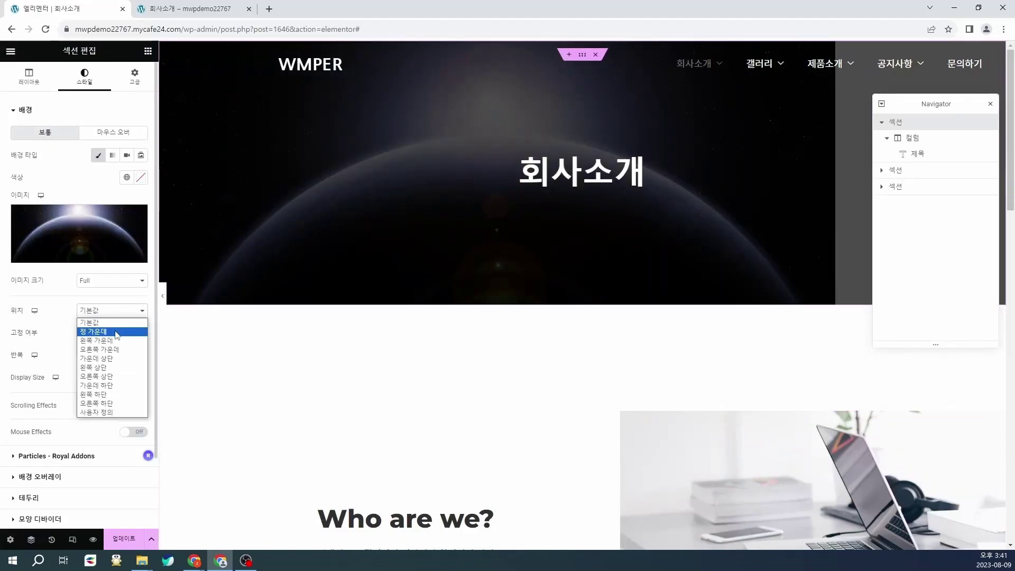
{"action": "left_click", "coordinate": [117, 335]}
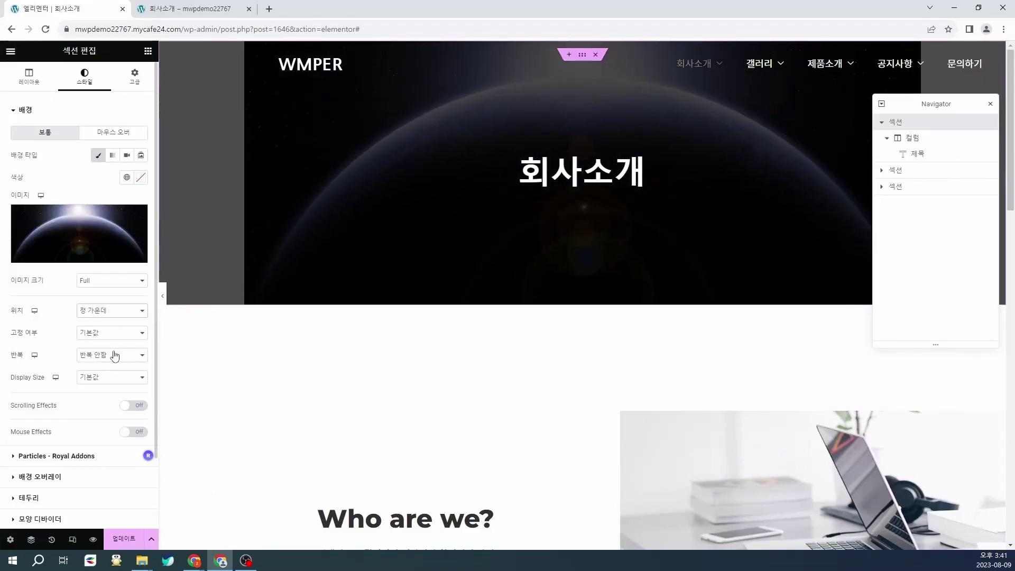
{"action": "left_click", "coordinate": [114, 356]}
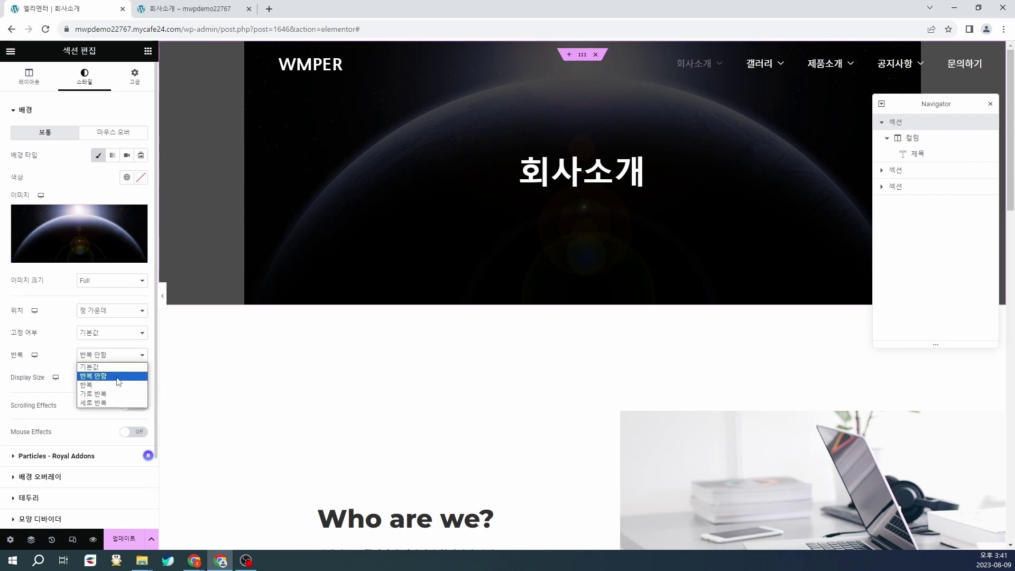
{"action": "left_click", "coordinate": [118, 380]}
{"action": "left_click", "coordinate": [125, 381]}
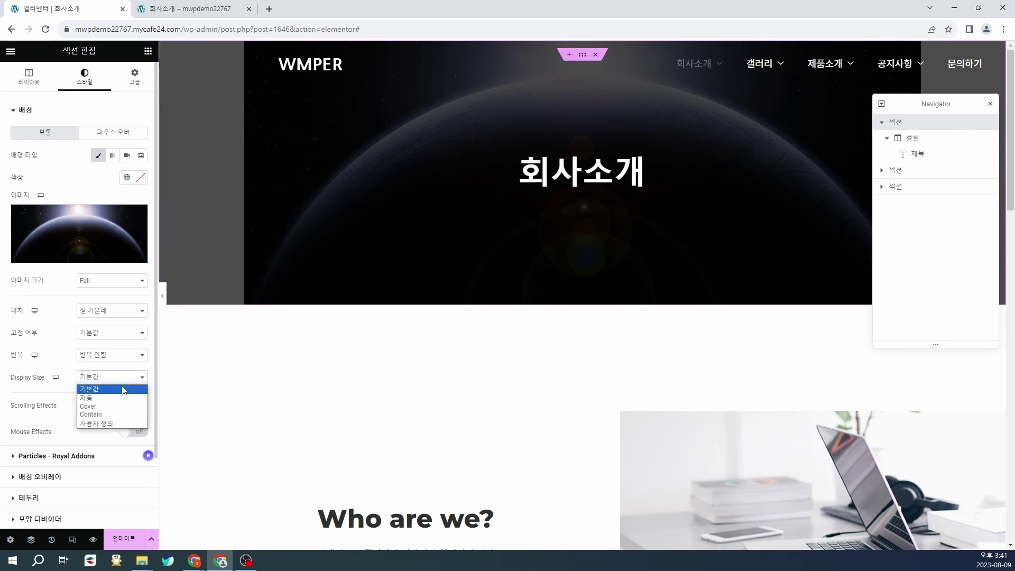
{"action": "left_click", "coordinate": [113, 411]}
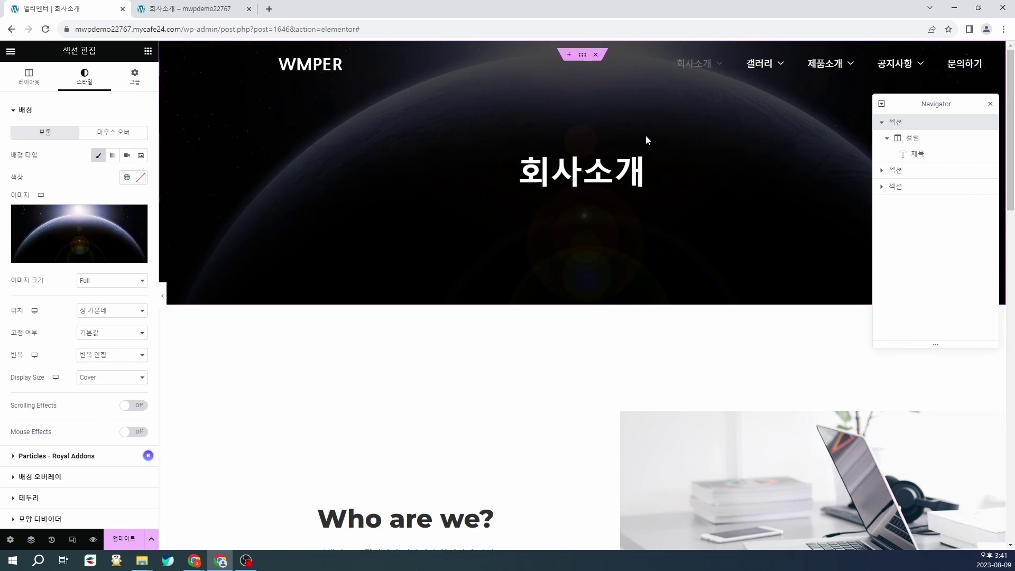
{"action": "scroll", "coordinate": [640, 238], "scroll_direction": "down", "scroll_amount": 5}
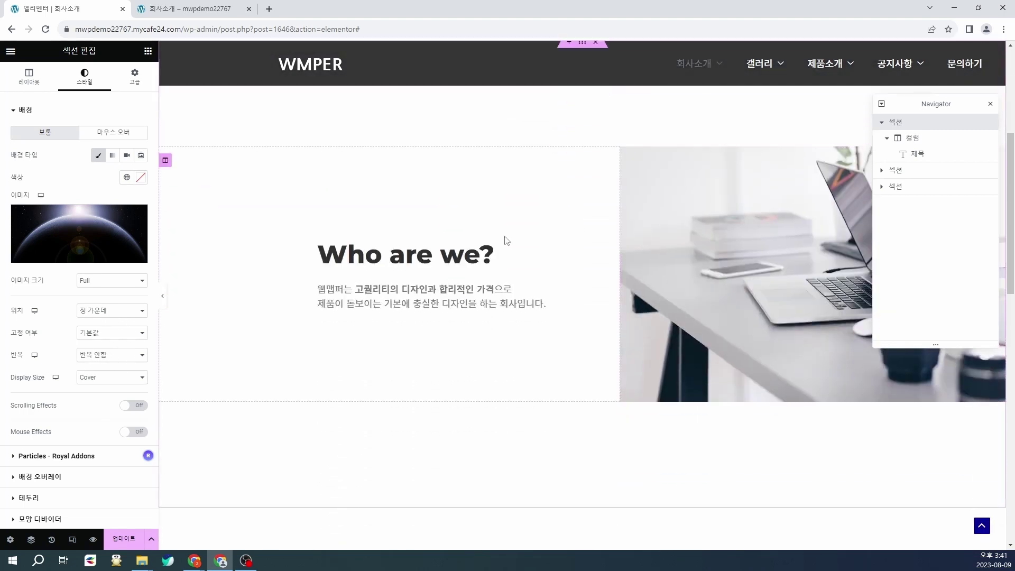
Step: Replace the paragraph under Who are we? with the text 설명을 입력해주세요
{"action": "left_click", "coordinate": [373, 254]}
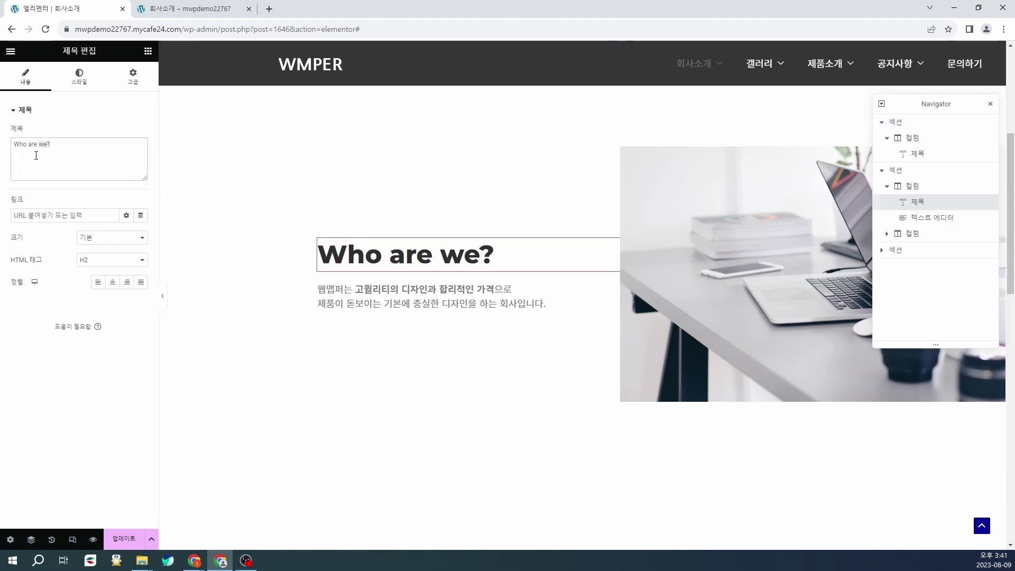
{"action": "left_click", "coordinate": [406, 289]}
{"action": "mouse_move", "coordinate": [23, 200]}
{"action": "left_mouse_down"}
{"action": "mouse_move", "coordinate": [90, 267]}
{"action": "mouse_move", "coordinate": [31, 200]}
{"action": "left_mouse_up"}
{"action": "left_click", "coordinate": [86, 263]}
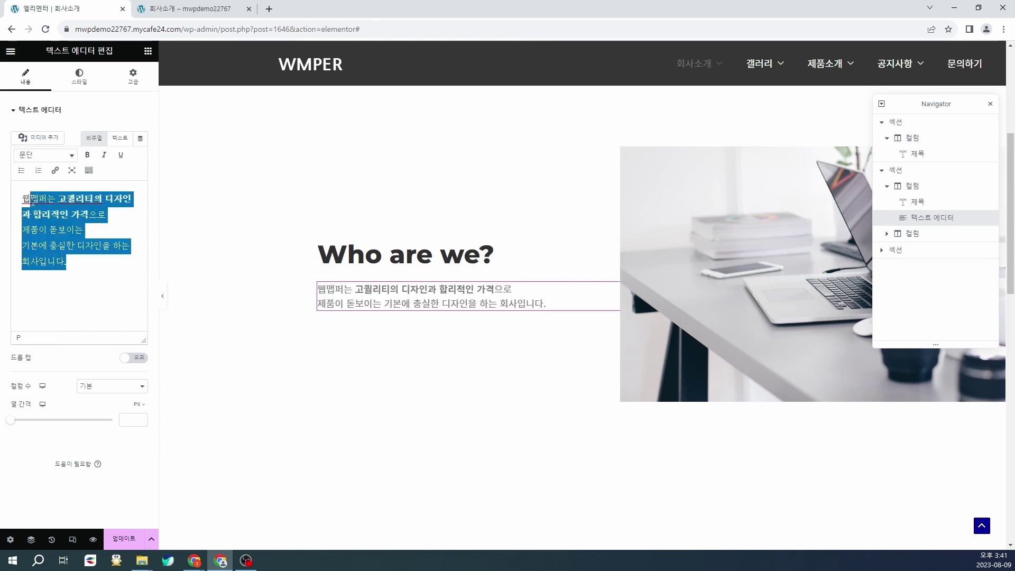
{"action": "type", "text": "설"}
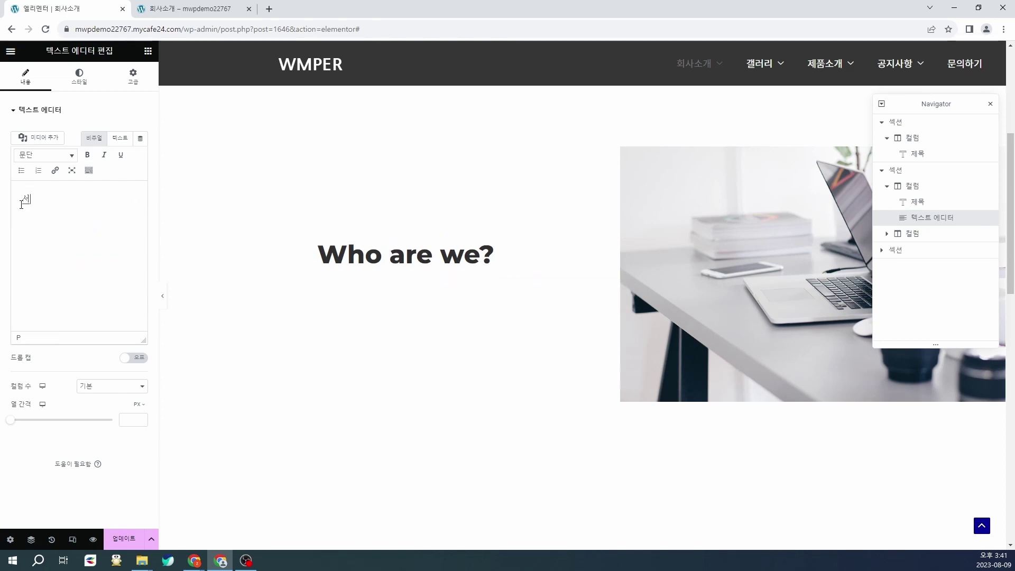
{"action": "type", "text": "명을 입력해주세요."}
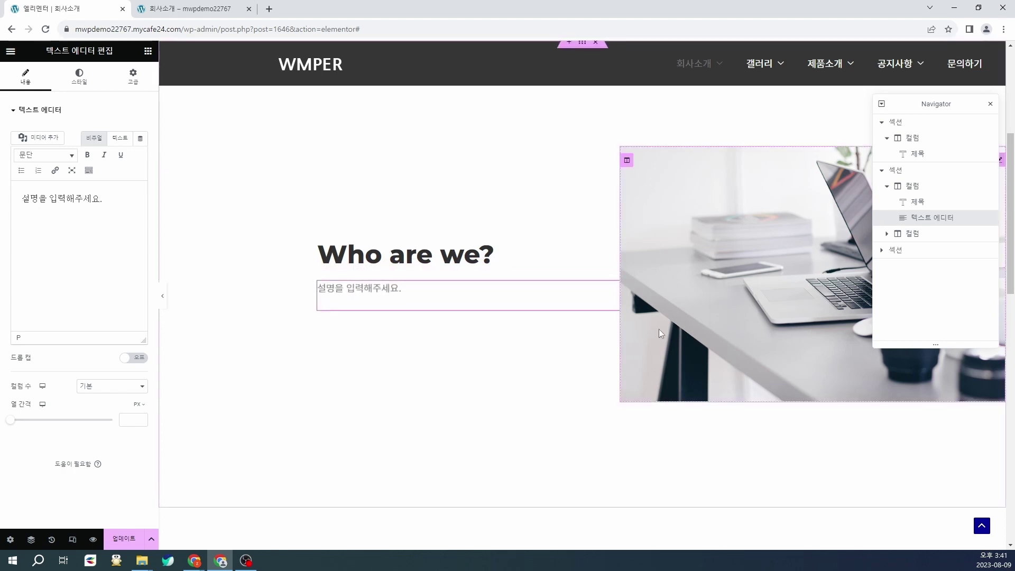
Step: Replace the Who are we? photo with the sofa image p07
{"action": "left_click", "coordinate": [773, 250]}
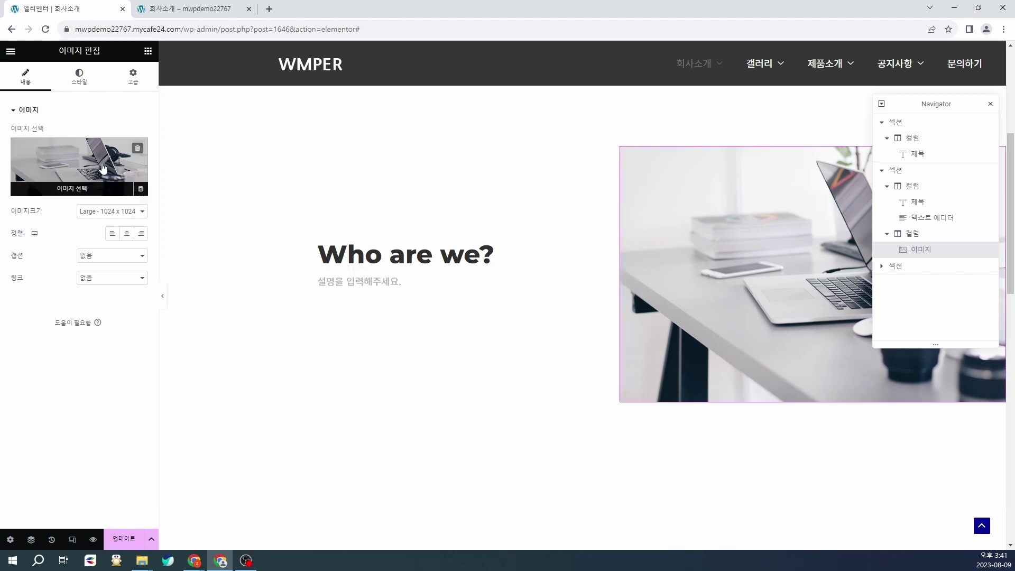
{"action": "left_click", "coordinate": [104, 168]}
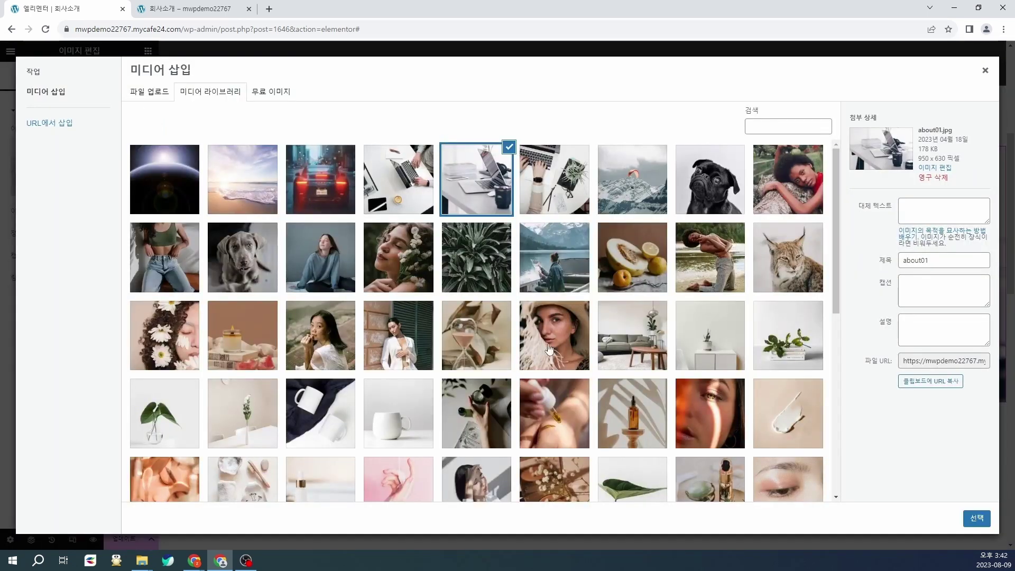
{"action": "left_click", "coordinate": [629, 342]}
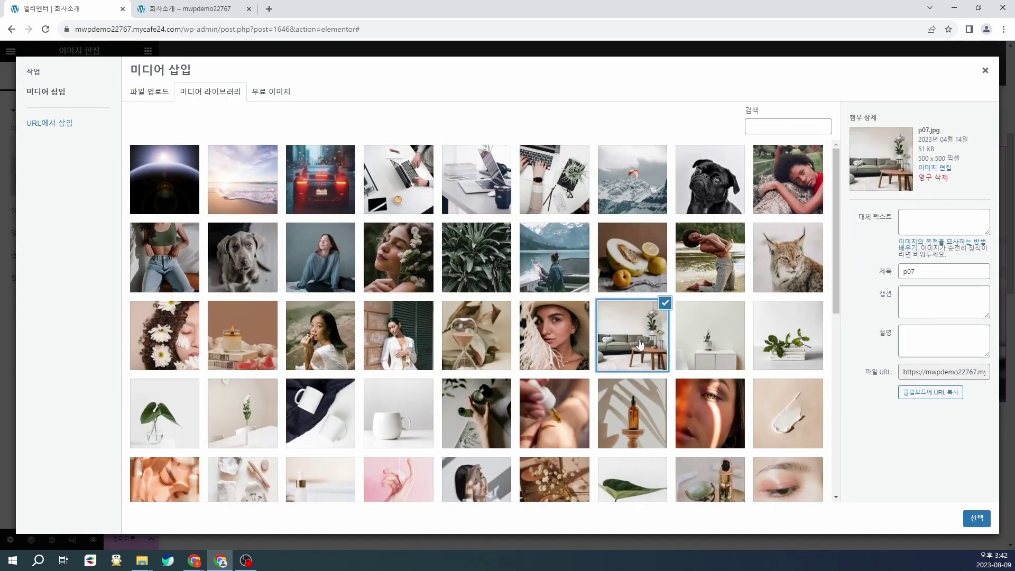
{"action": "left_click", "coordinate": [978, 519]}
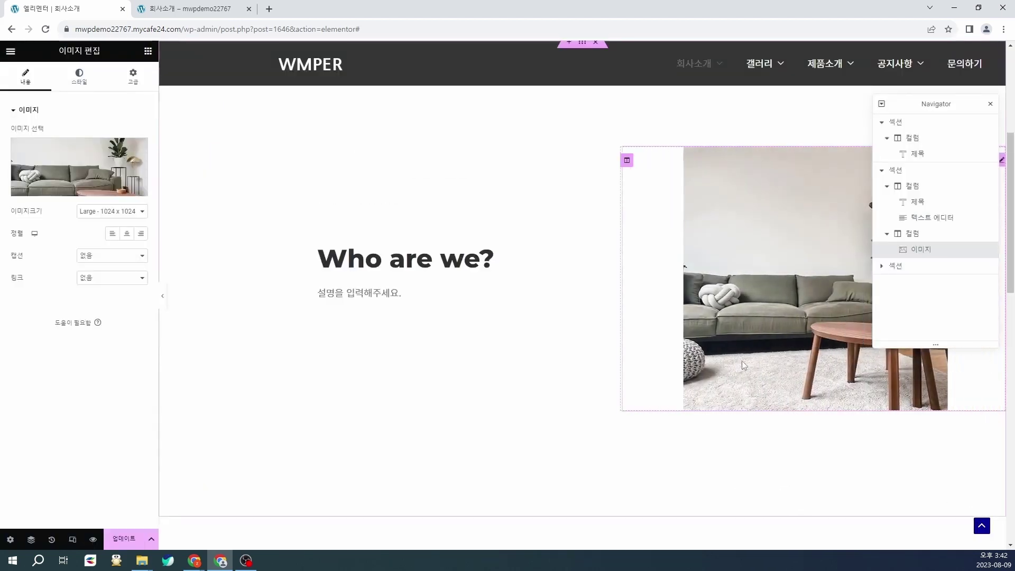
{"action": "scroll", "coordinate": [687, 359], "scroll_direction": "down", "scroll_amount": 6}
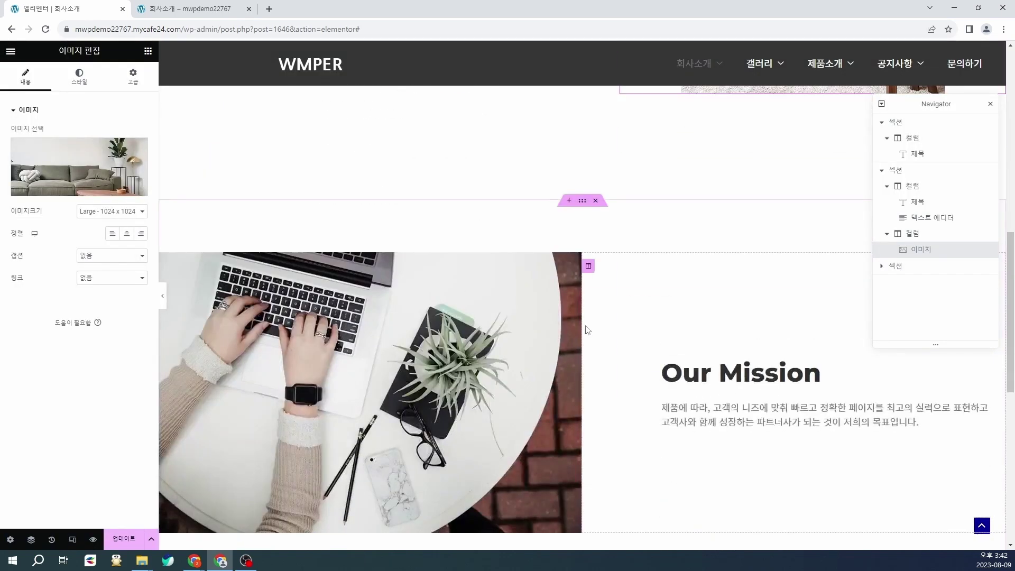
{"action": "scroll", "coordinate": [420, 319], "scroll_direction": "down", "scroll_amount": 1}
Step: Replace the Our Mission laptop photo with the desk picture showing coffee and a notebook
{"action": "left_click", "coordinate": [394, 323]}
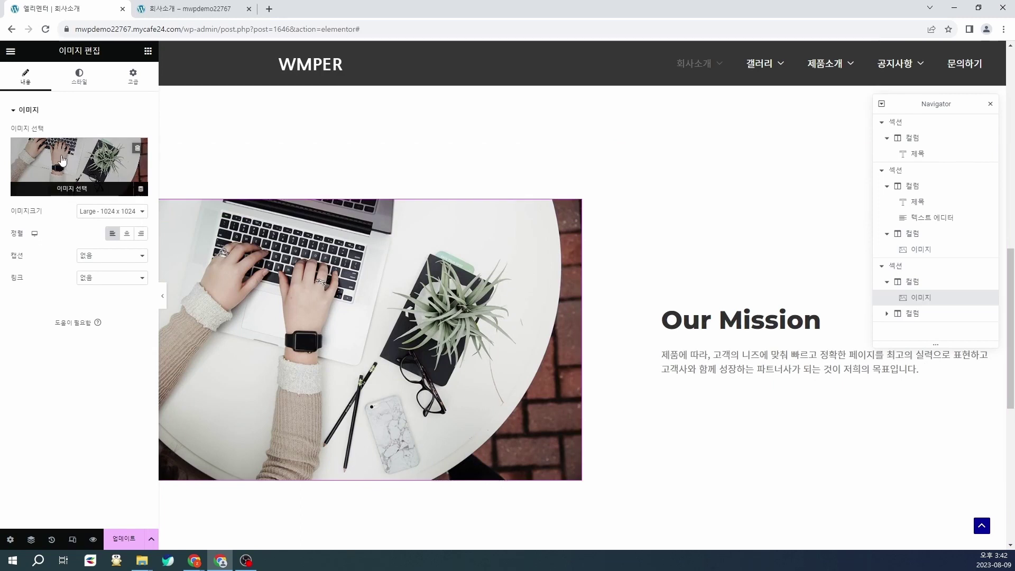
{"action": "left_click", "coordinate": [80, 167]}
{"action": "scroll", "coordinate": [335, 421], "scroll_direction": "down", "scroll_amount": 3}
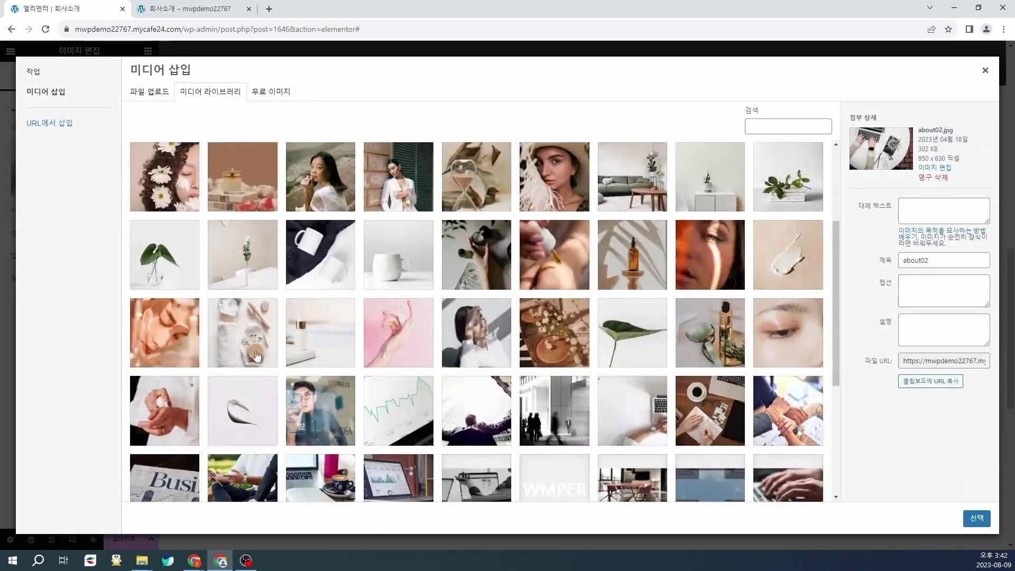
{"action": "left_click", "coordinate": [243, 332]}
{"action": "left_click", "coordinate": [969, 523]}
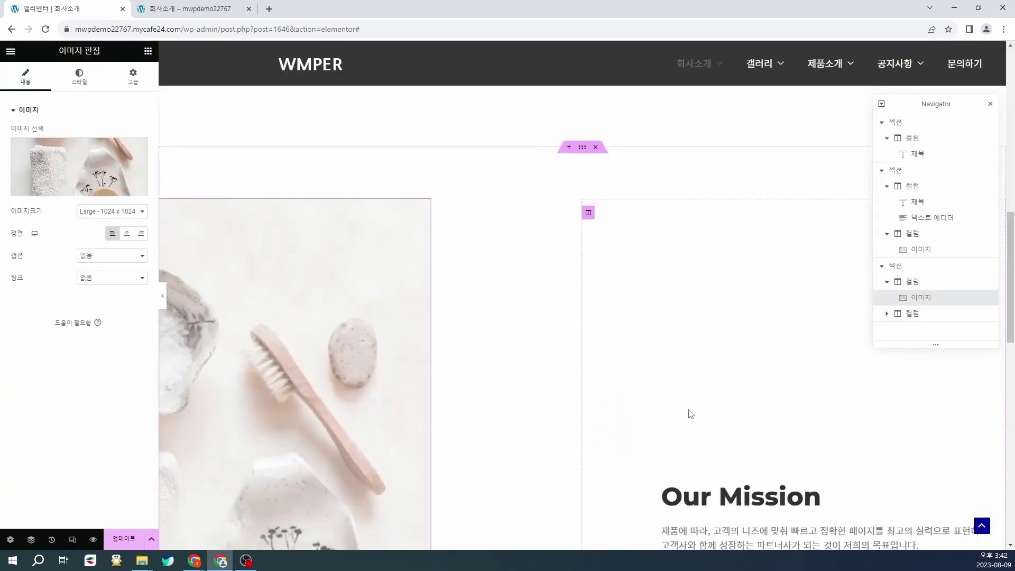
{"action": "left_click", "coordinate": [119, 169]}
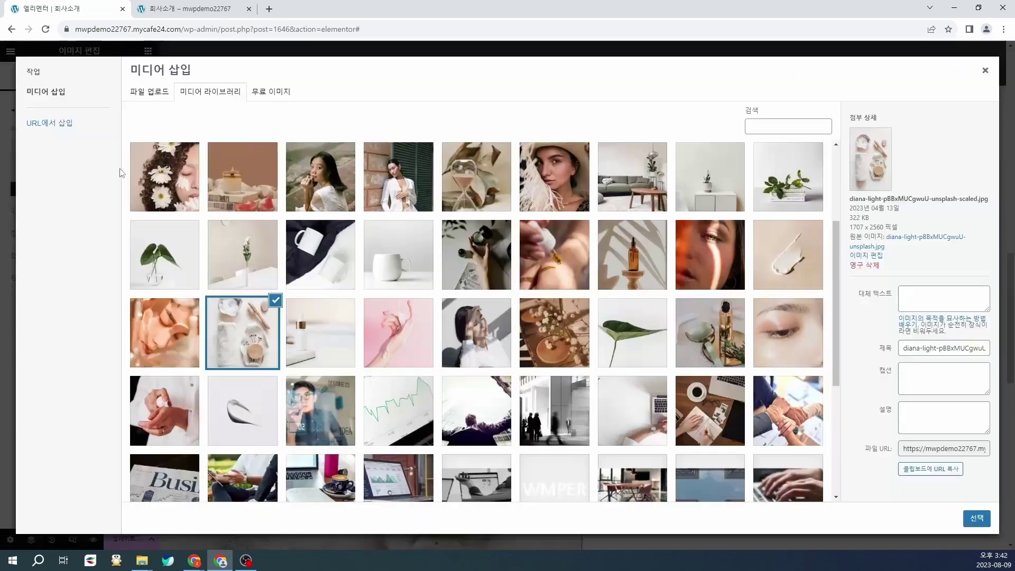
{"action": "left_click", "coordinate": [726, 417]}
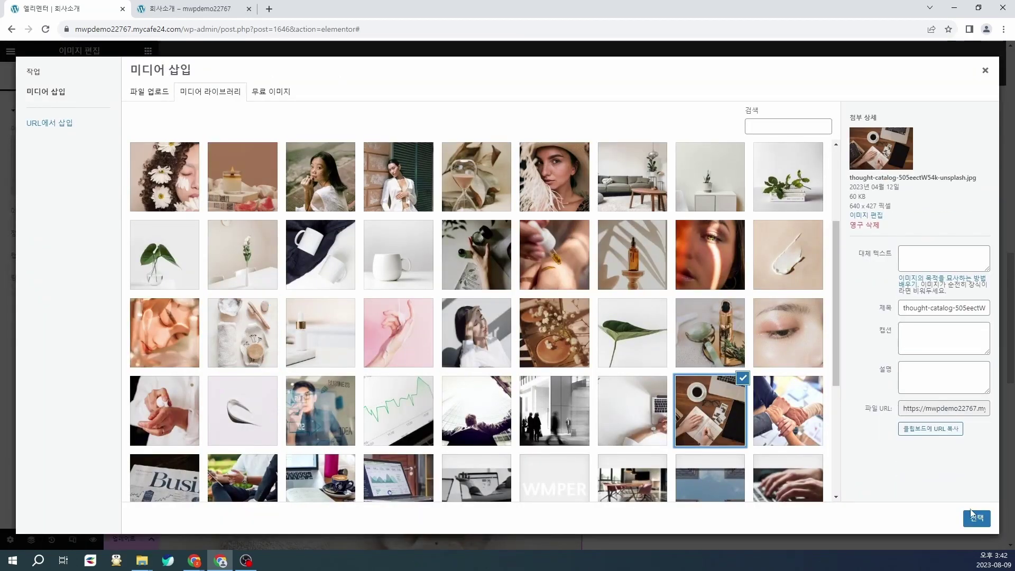
{"action": "left_click", "coordinate": [977, 519]}
{"action": "scroll", "coordinate": [922, 487], "scroll_direction": "up", "scroll_amount": 4}
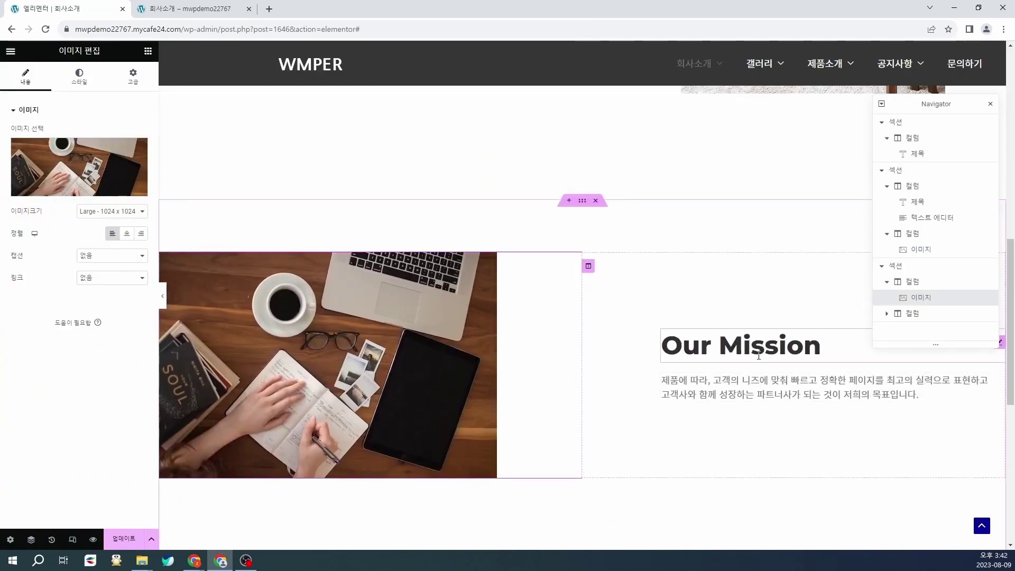
{"action": "left_click", "coordinate": [687, 345]}
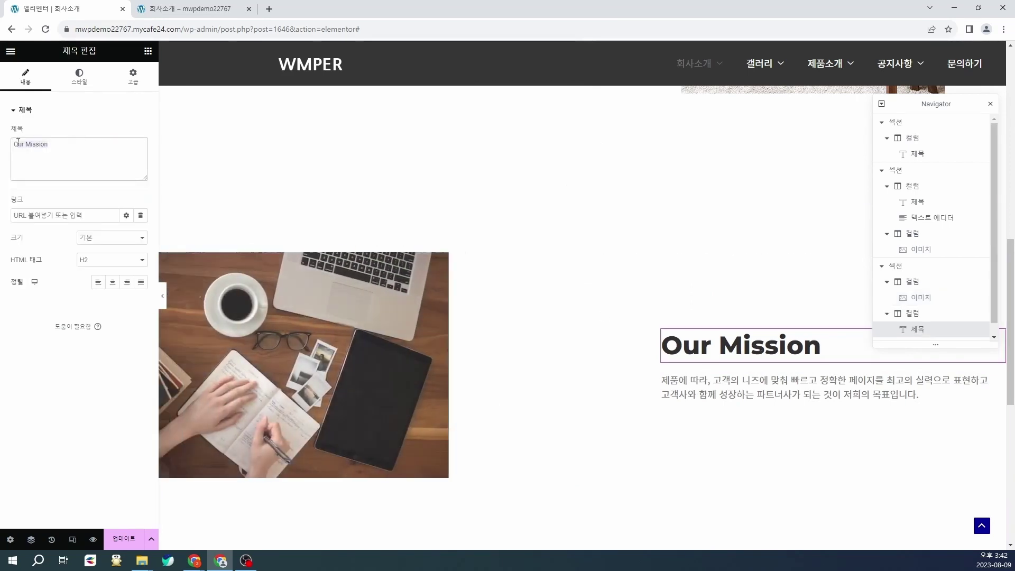
Step: Change the Our Mission heading to TEST and select the paragraph text below it
{"action": "left_click", "coordinate": [62, 148]}
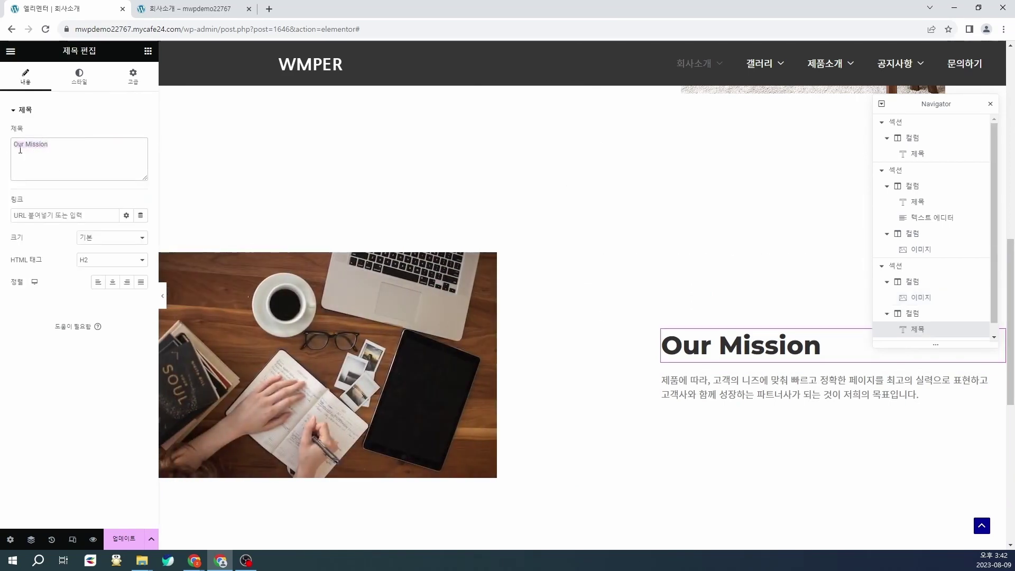
{"action": "type", "text": "TEST"}
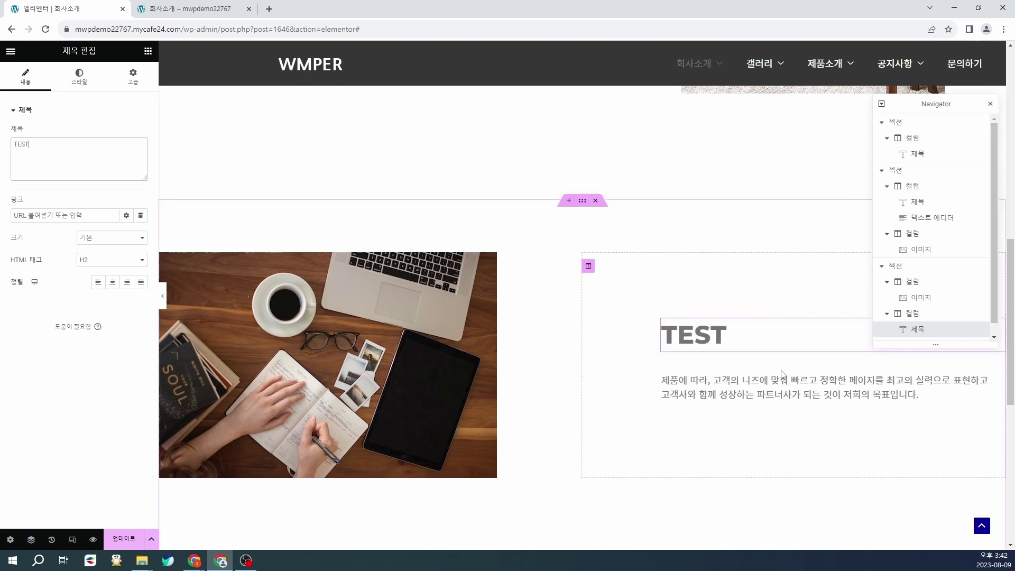
{"action": "left_click", "coordinate": [783, 374]}
{"action": "key", "text": "ctrl+a"}
{"action": "left_click", "coordinate": [72, 252]}
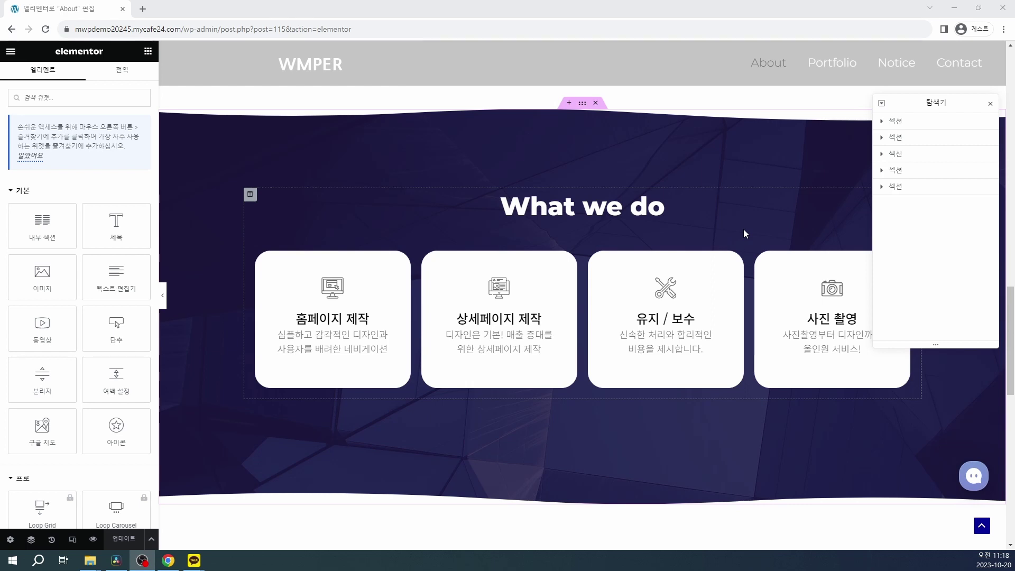
Step: Scroll down the 오시는 길 page to the Visit Us! section with its map
{"action": "scroll", "coordinate": [743, 230], "scroll_direction": "down", "scroll_amount": 5}
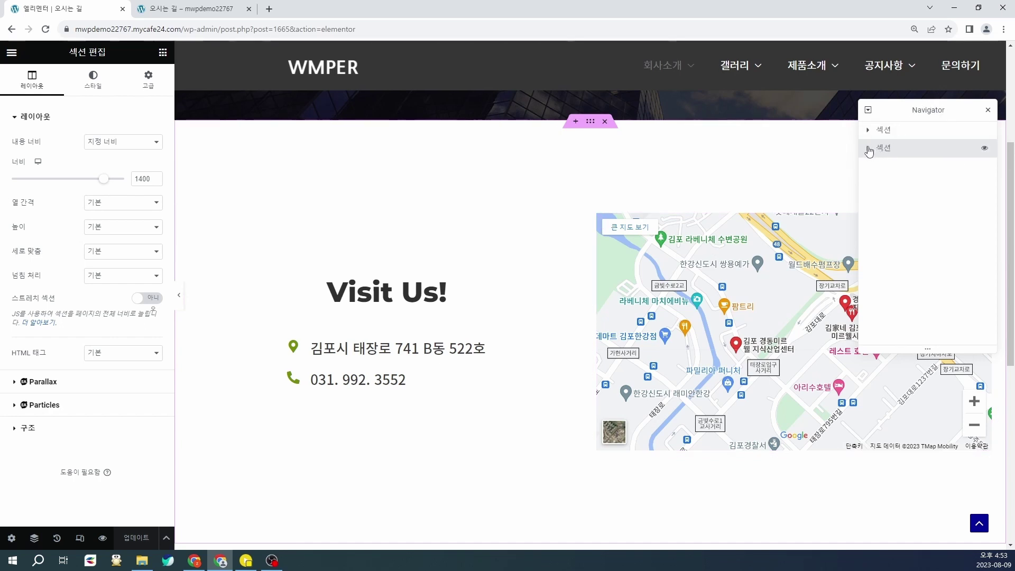
Step: Select the Google Maps widget in the Visit Us! section's second column via the Navigator
{"action": "left_click", "coordinate": [869, 149]}
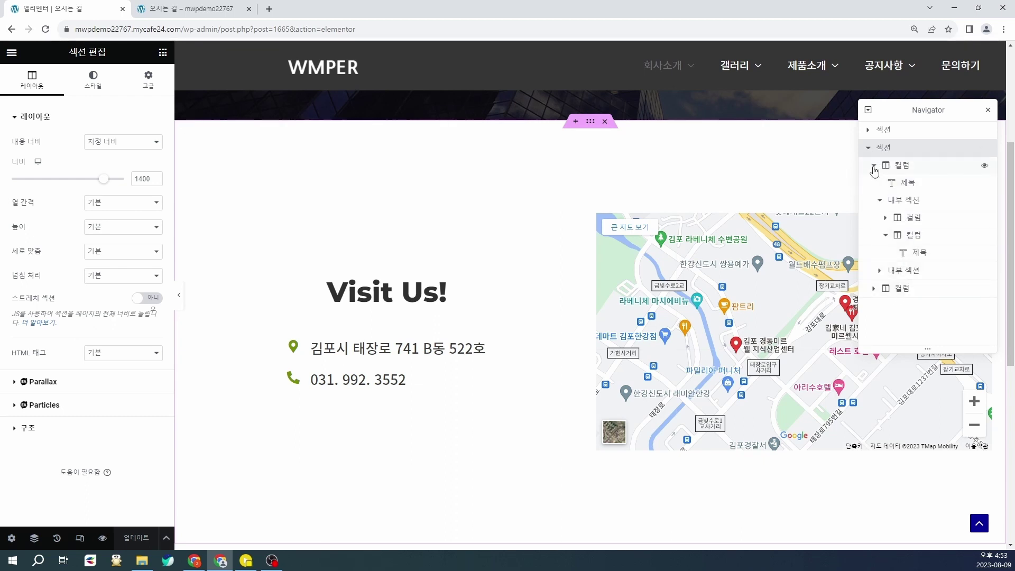
{"action": "left_click", "coordinate": [874, 165]}
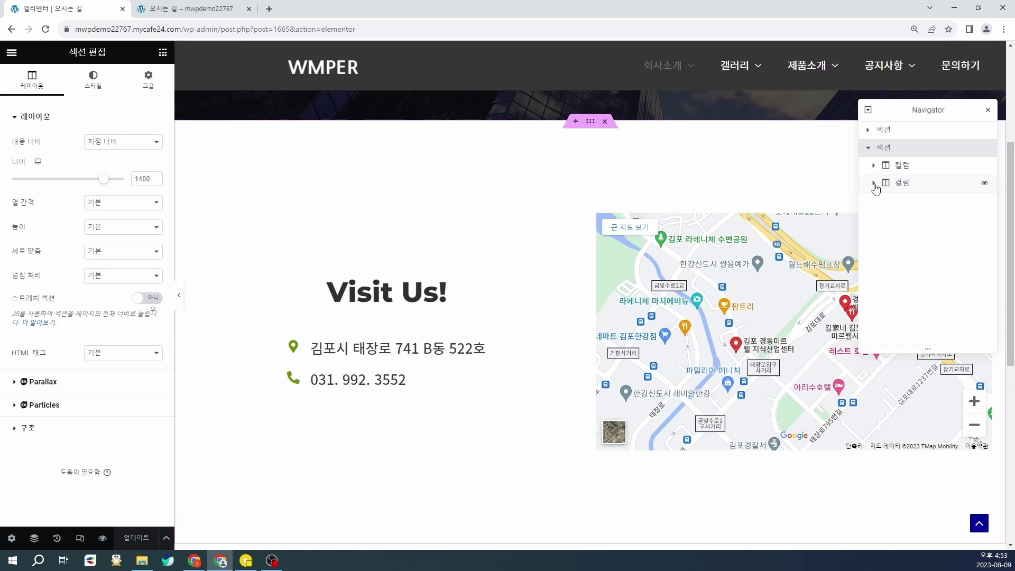
{"action": "left_click", "coordinate": [875, 183]}
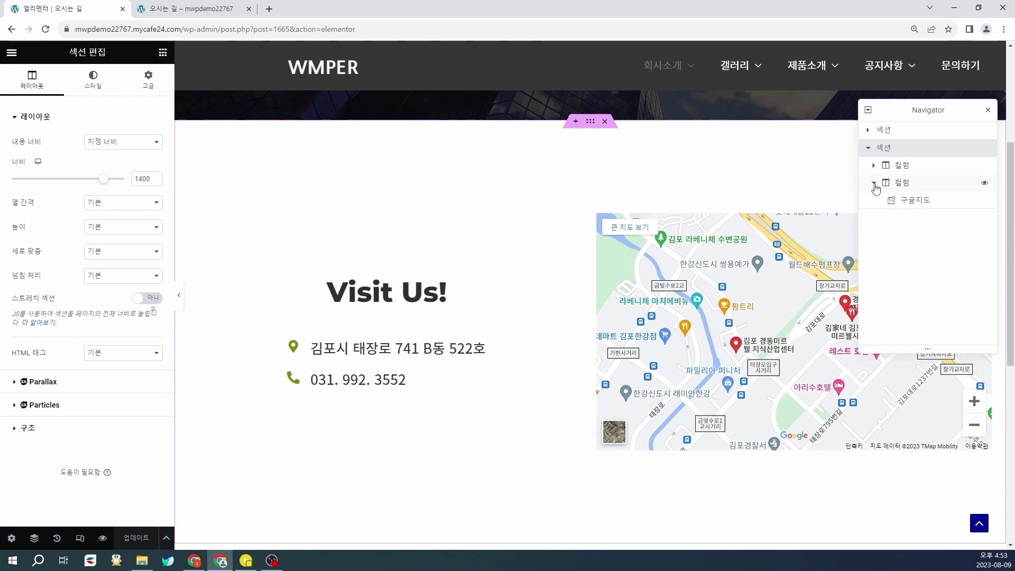
{"action": "left_click", "coordinate": [927, 206]}
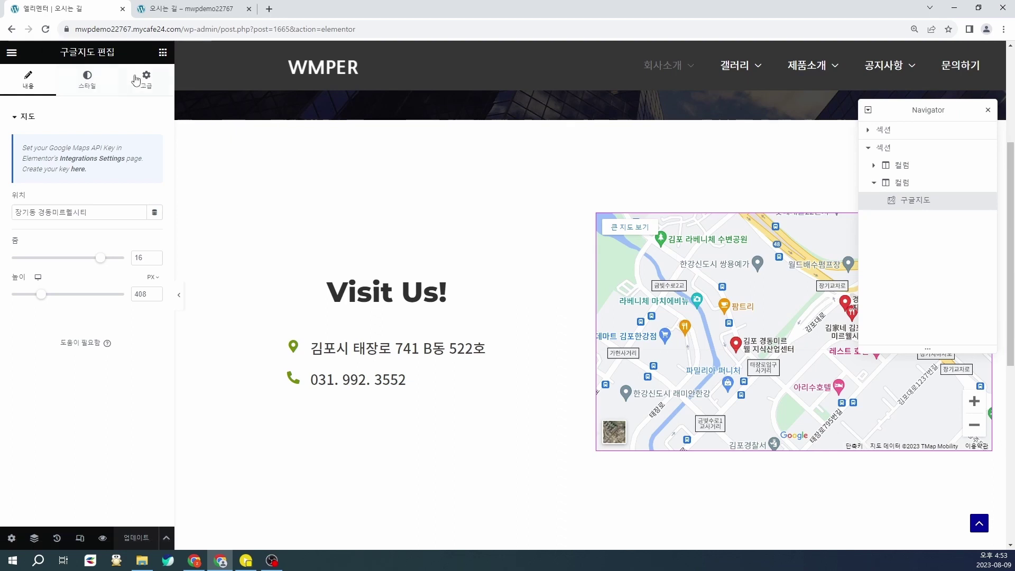
{"action": "left_click", "coordinate": [88, 210]}
{"action": "left_click_drag", "start_coordinate": [89, 209], "coordinate": [7, 210]}
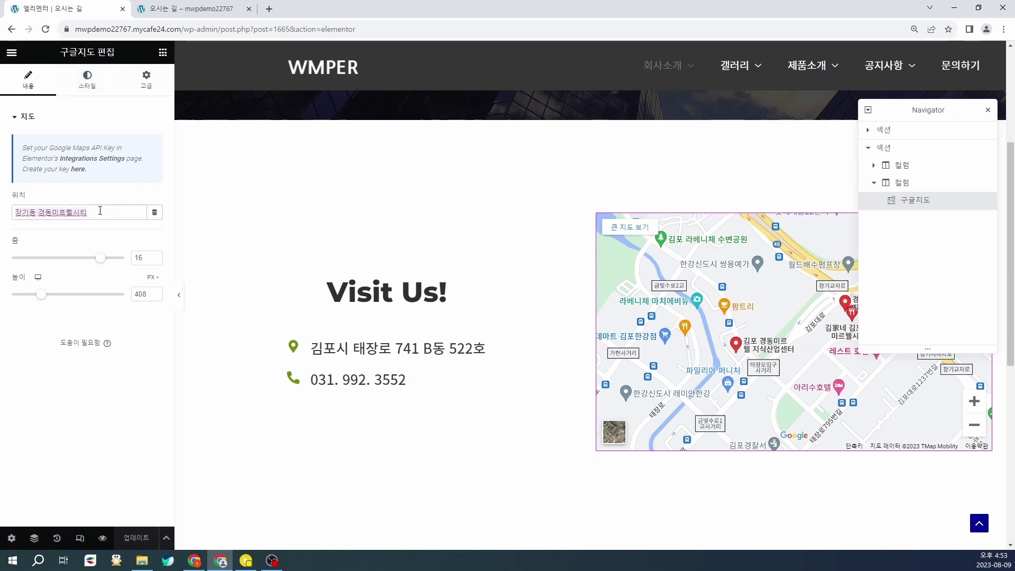
{"action": "left_click_drag", "start_coordinate": [100, 210], "coordinate": [3, 211]}
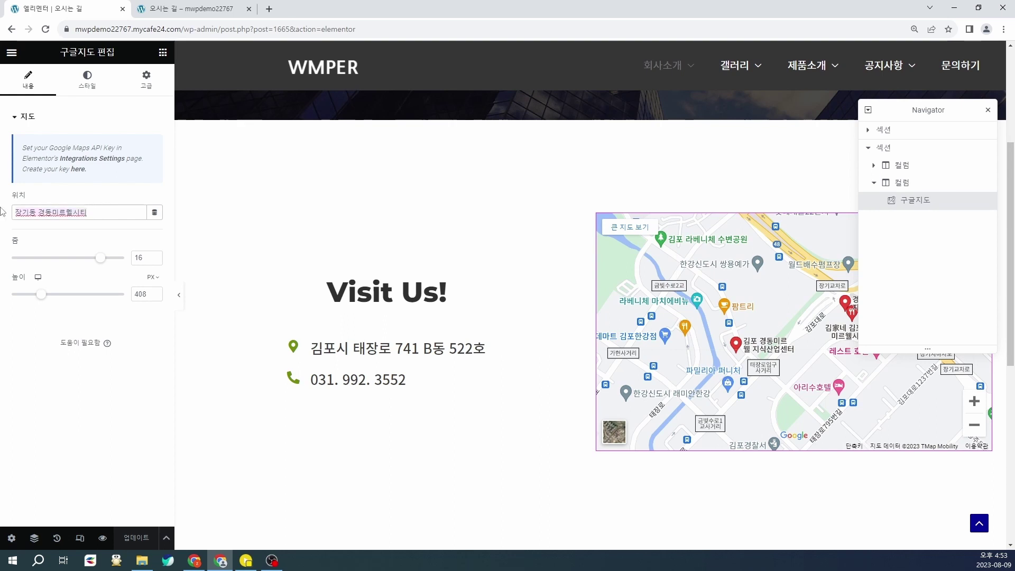
{"action": "left_click", "coordinate": [106, 210]}
Step: Set the map zoom to 18 and its height to about 379 px
{"action": "left_click_drag", "start_coordinate": [100, 258], "coordinate": [112, 258]}
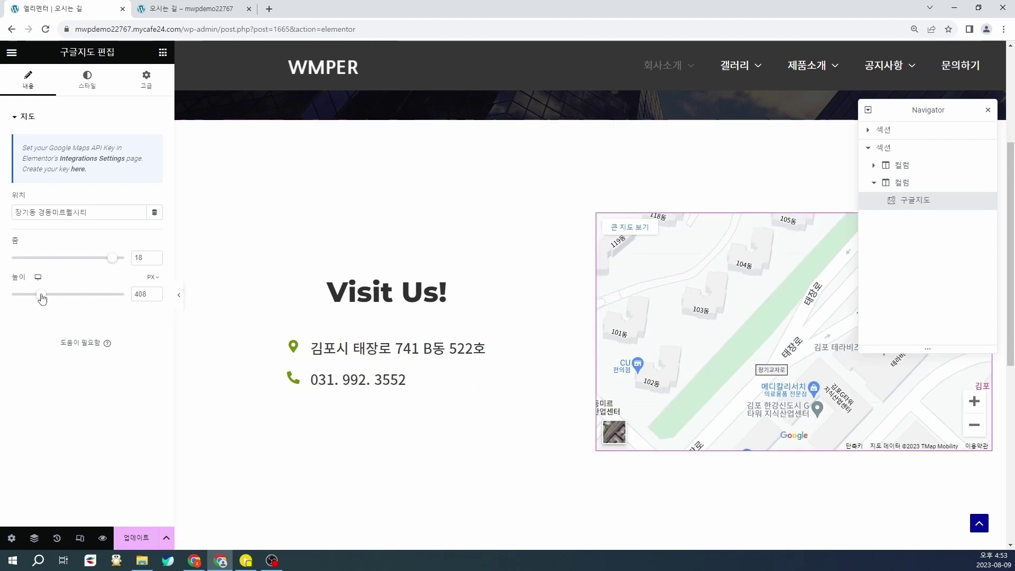
{"action": "mouse_move", "coordinate": [41, 295]}
{"action": "left_mouse_down"}
{"action": "mouse_move", "coordinate": [34, 301]}
{"action": "mouse_move", "coordinate": [50, 296]}
{"action": "mouse_move", "coordinate": [40, 312]}
{"action": "left_mouse_up"}
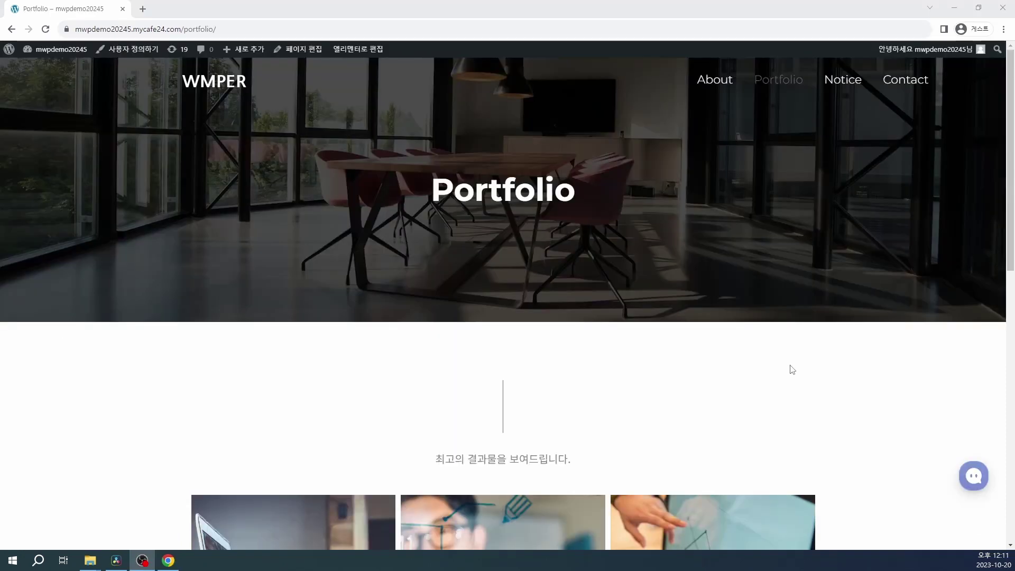
{"action": "scroll", "coordinate": [790, 365], "scroll_direction": "down", "scroll_amount": 4}
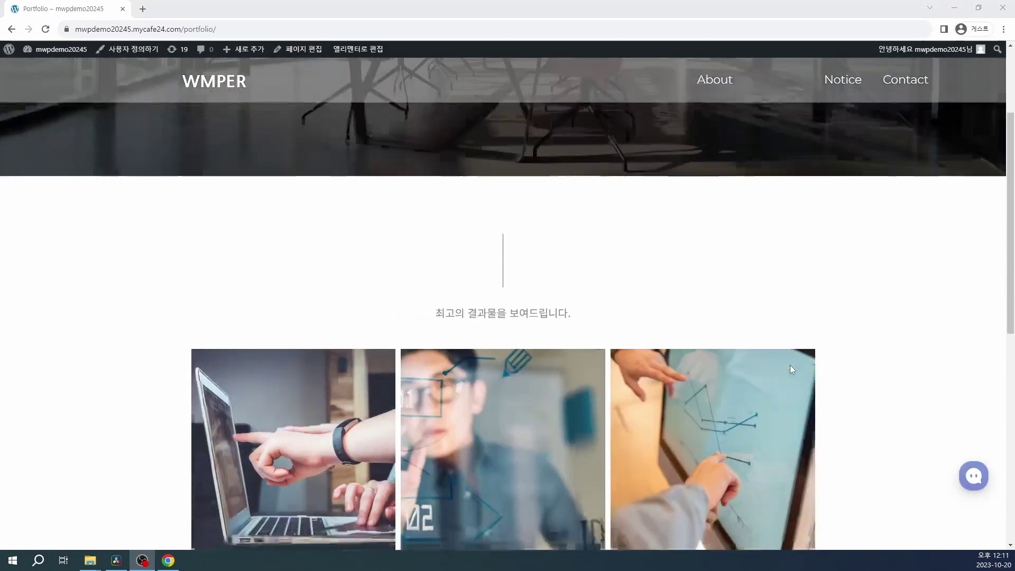
Step: Go from the site to the WordPress admin's All Posts list
{"action": "scroll", "coordinate": [543, 335], "scroll_direction": "down", "scroll_amount": 2}
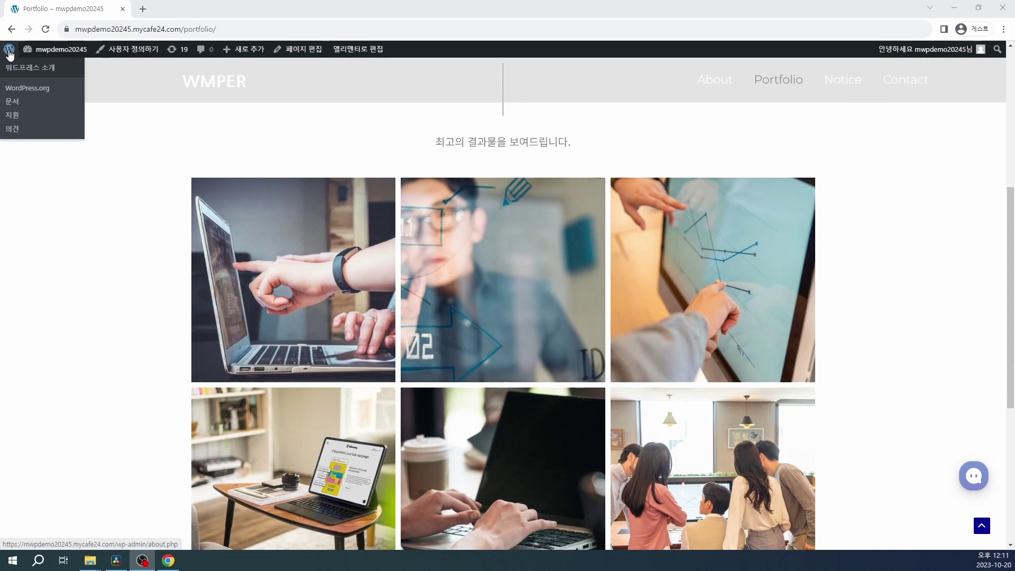
{"action": "left_click", "coordinate": [9, 53]}
{"action": "mouse_move", "coordinate": [40, 105]}
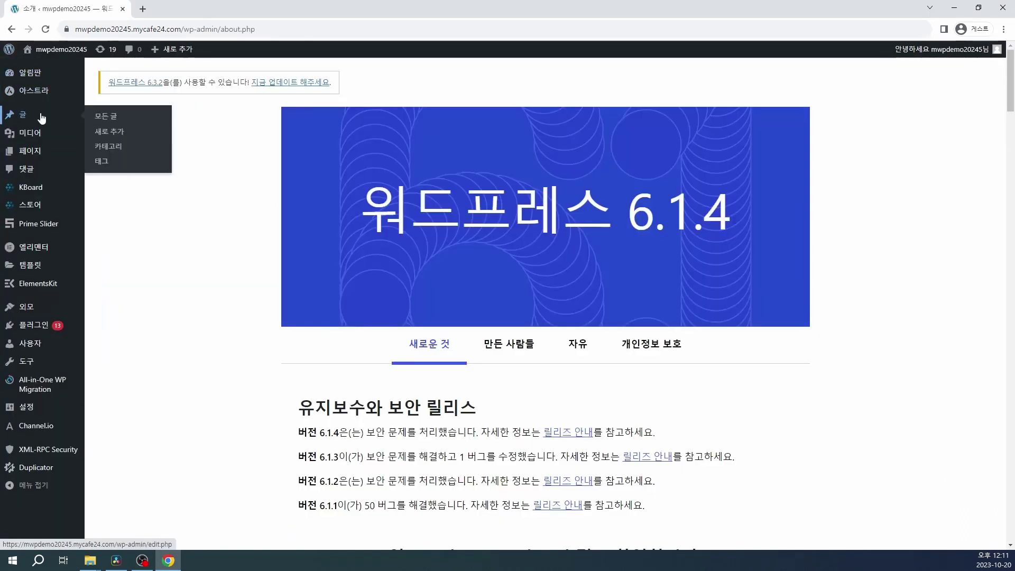
{"action": "left_click", "coordinate": [29, 122]}
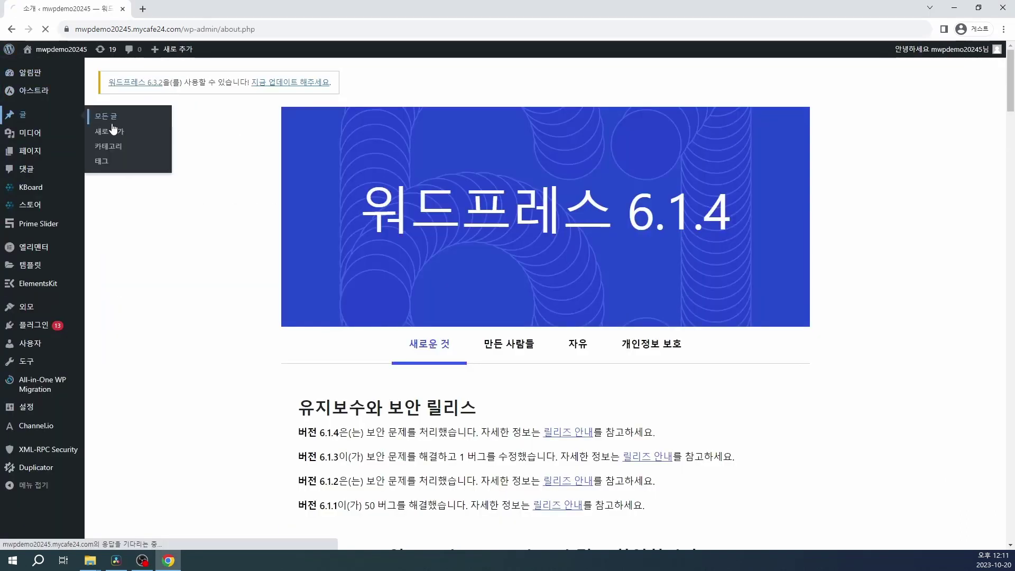
Step: Duplicate the first 제작사례 post and open the new 제작사례 Copy for editing
{"action": "scroll", "coordinate": [378, 247], "scroll_direction": "down", "scroll_amount": 3}
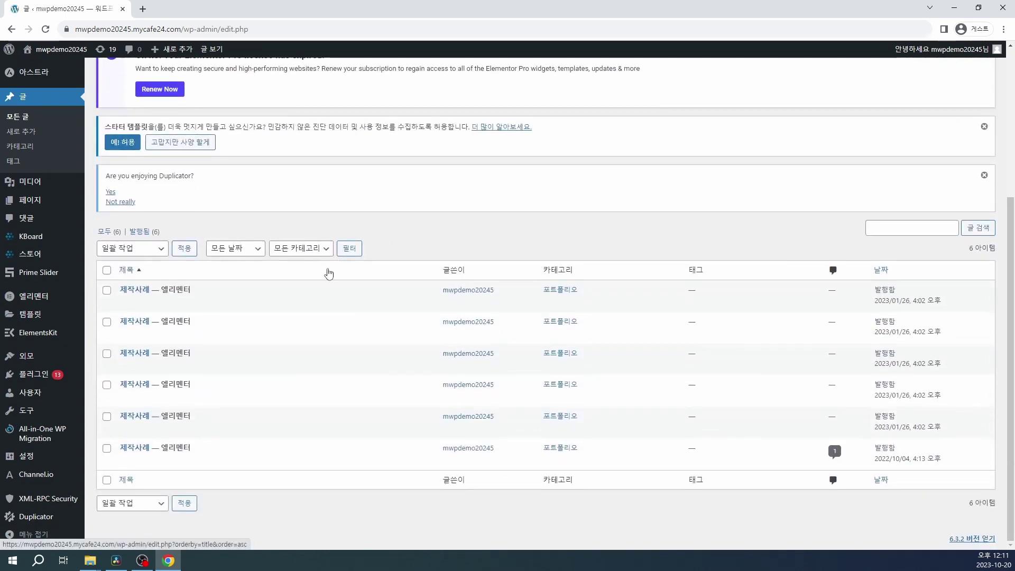
{"action": "mouse_move", "coordinate": [231, 381]}
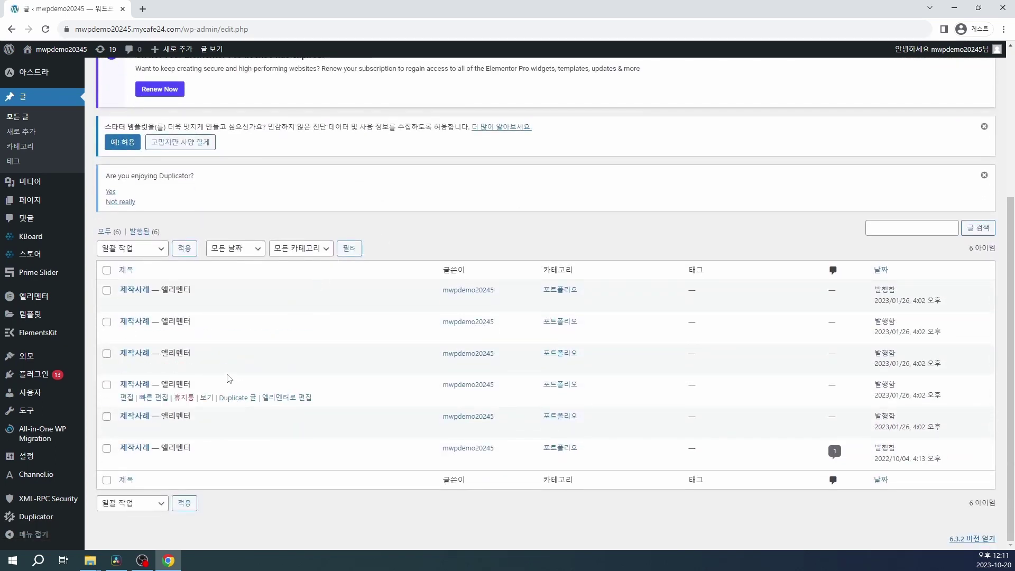
{"action": "mouse_move", "coordinate": [213, 306]}
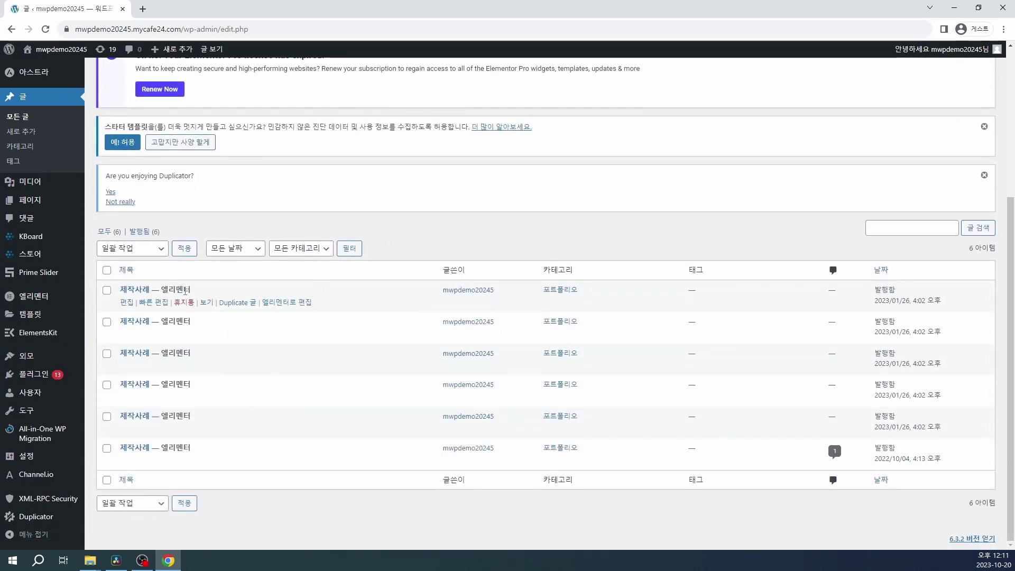
{"action": "left_click", "coordinate": [247, 303]}
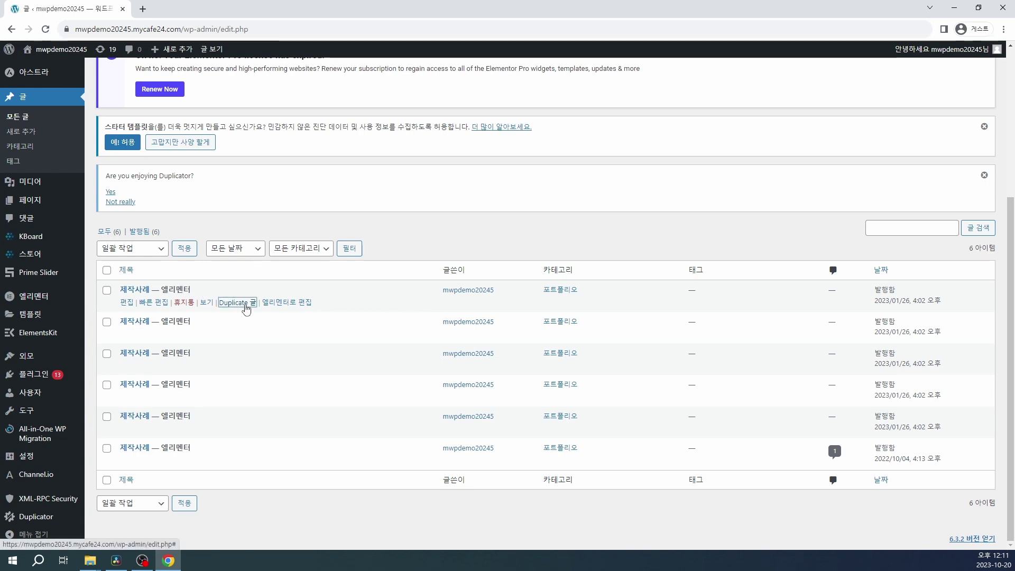
{"action": "scroll", "coordinate": [246, 308], "scroll_direction": "down", "scroll_amount": 4}
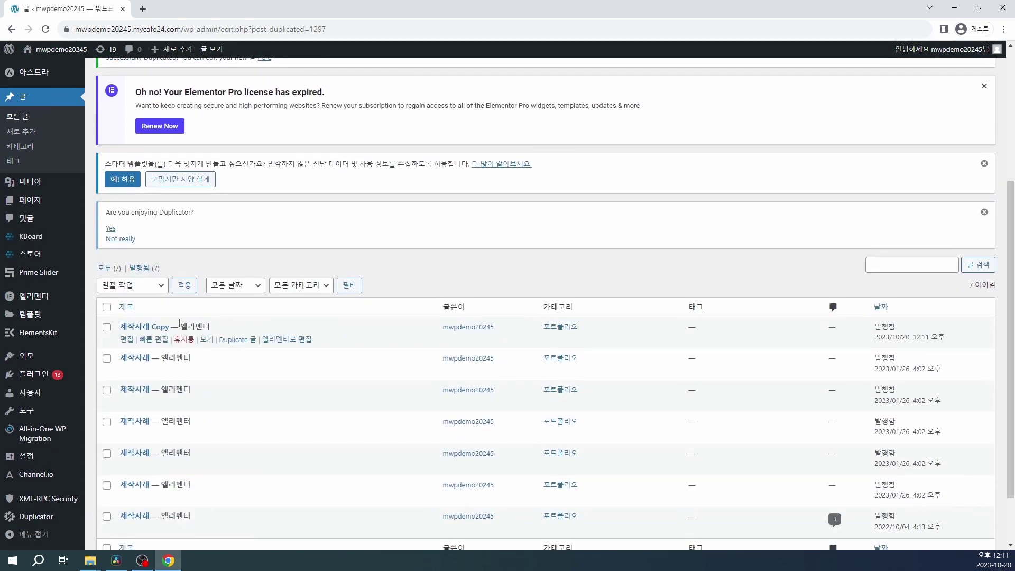
{"action": "scroll", "coordinate": [182, 326], "scroll_direction": "down", "scroll_amount": 1}
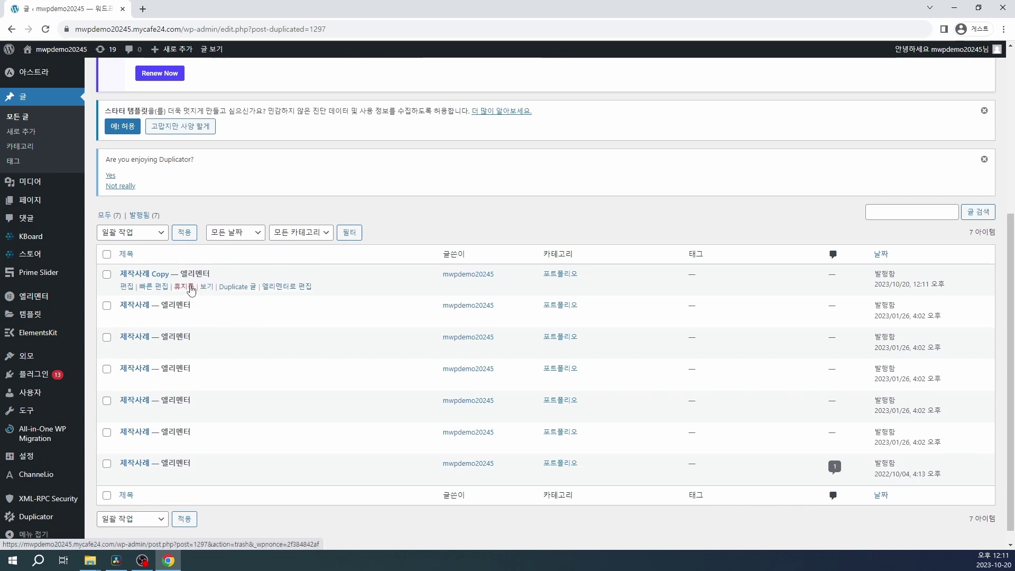
{"action": "left_click", "coordinate": [126, 291]}
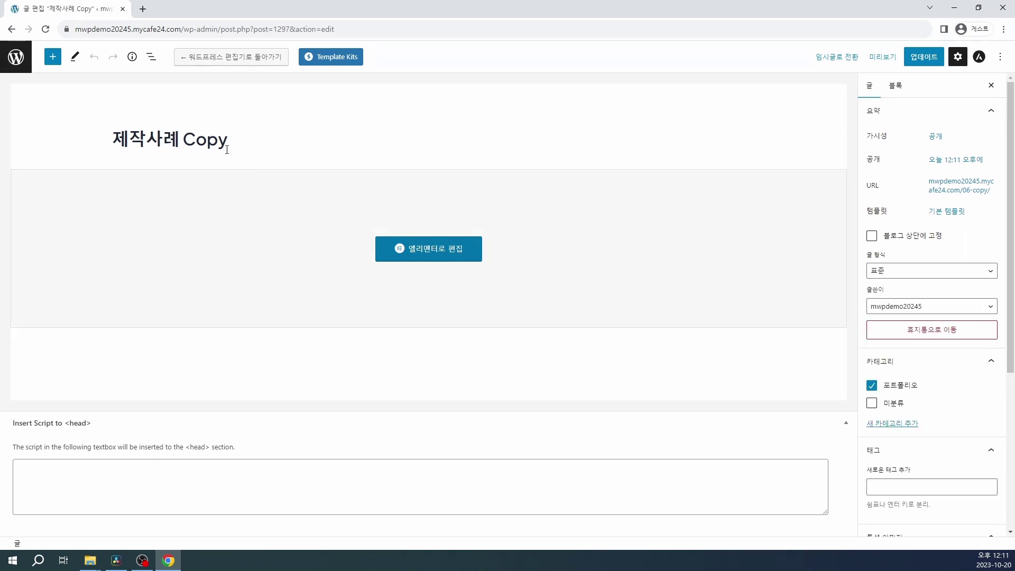
Step: Retitle the copied post to 테스트
{"action": "left_click_drag", "start_coordinate": [235, 146], "coordinate": [185, 147]}
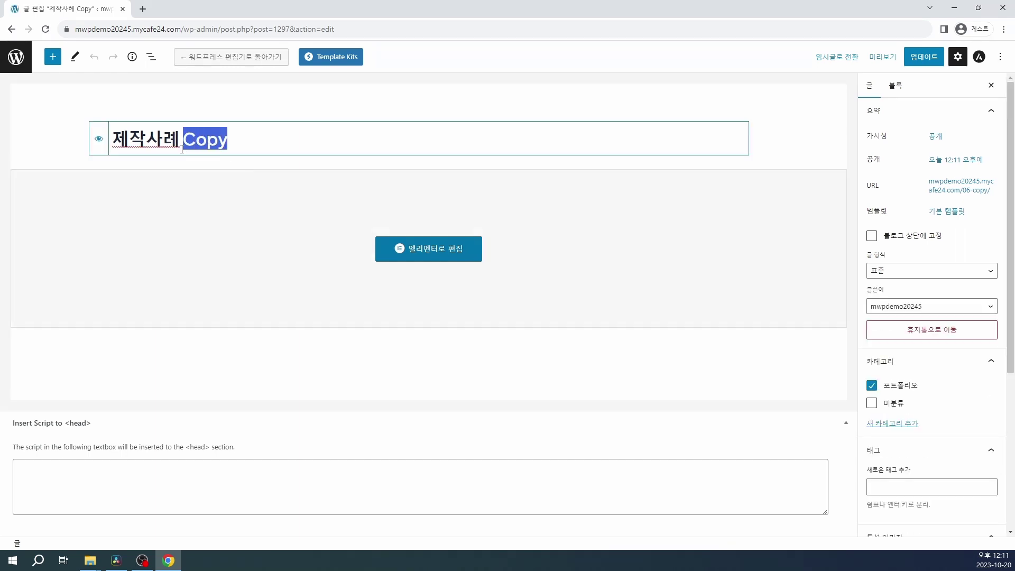
{"action": "key", "text": "BackSpace"}
{"action": "key", "text": "BackSpace"}
{"action": "key", "text": "BackSpace"}
{"action": "key", "text": "BackSpace"}
{"action": "key", "text": "BackSpace"}
{"action": "key", "text": "BackSpace"}
{"action": "type", "text": "테스트"}
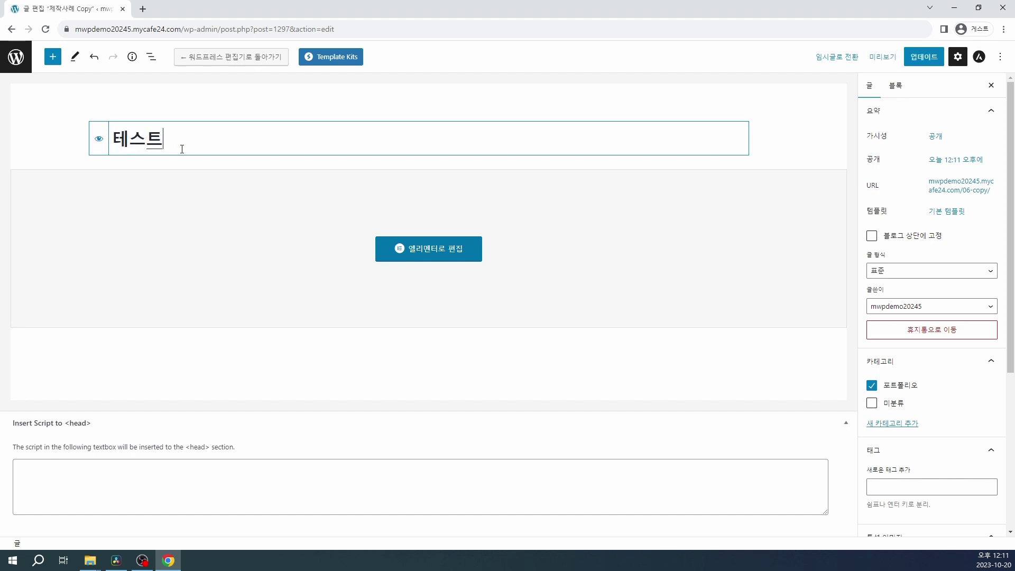
{"action": "scroll", "coordinate": [902, 262], "scroll_direction": "down", "scroll_amount": 3}
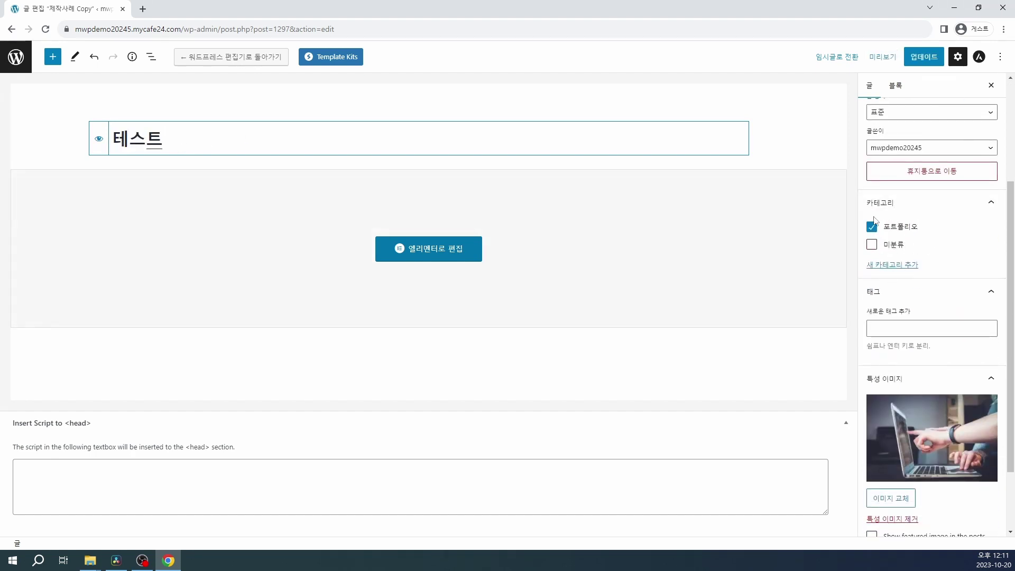
{"action": "scroll", "coordinate": [961, 284], "scroll_direction": "down", "scroll_amount": 2}
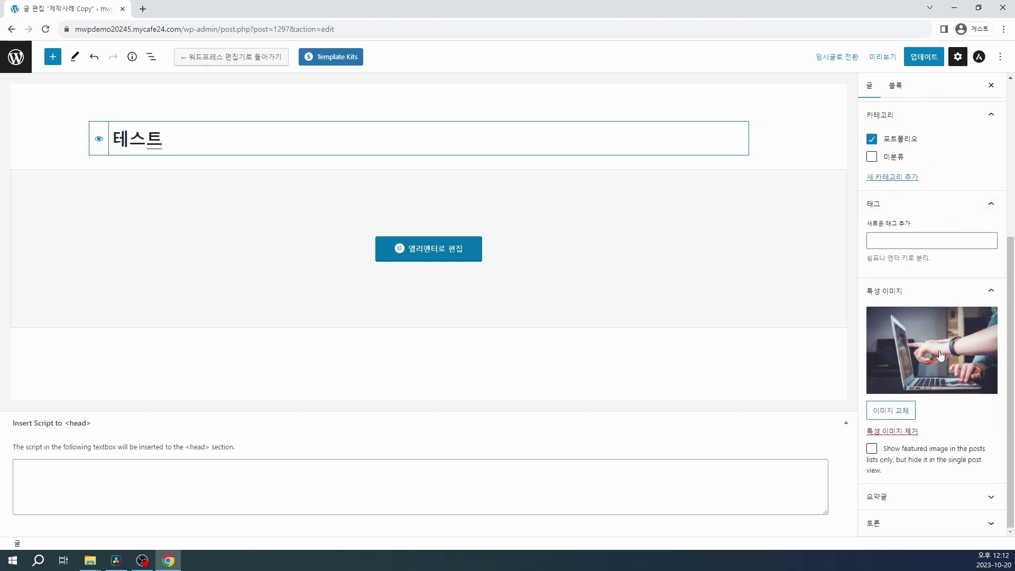
Step: Set the woman portrait as the featured image and save the post with 업데이트
{"action": "left_click", "coordinate": [940, 356]}
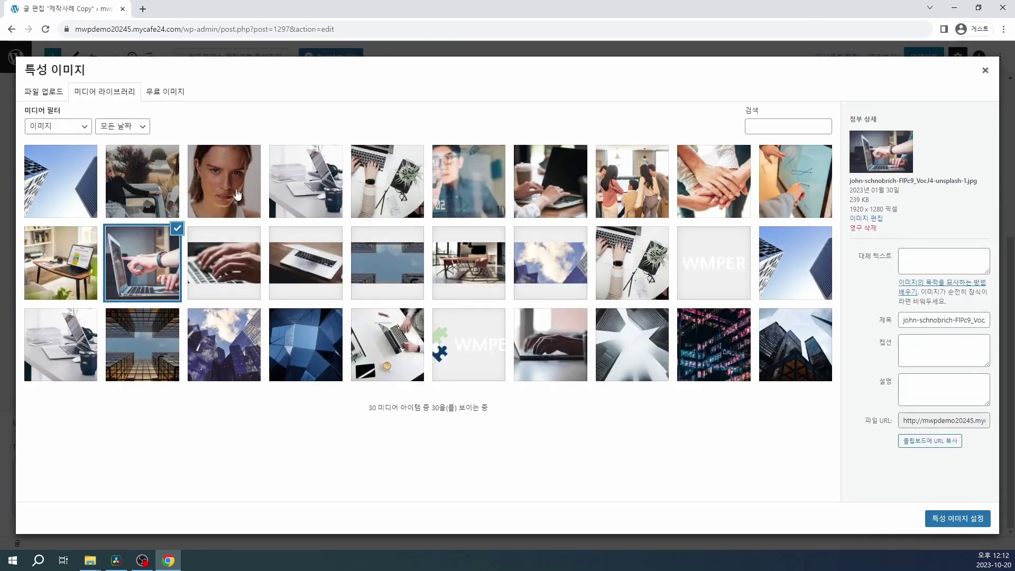
{"action": "left_click", "coordinate": [237, 194]}
{"action": "left_click", "coordinate": [940, 517]}
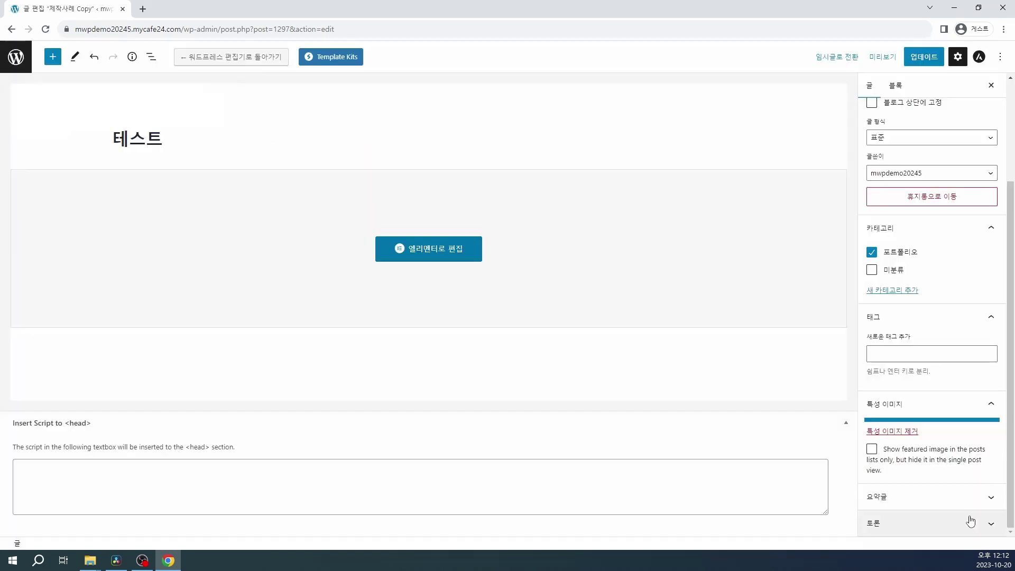
{"action": "left_click", "coordinate": [925, 58]}
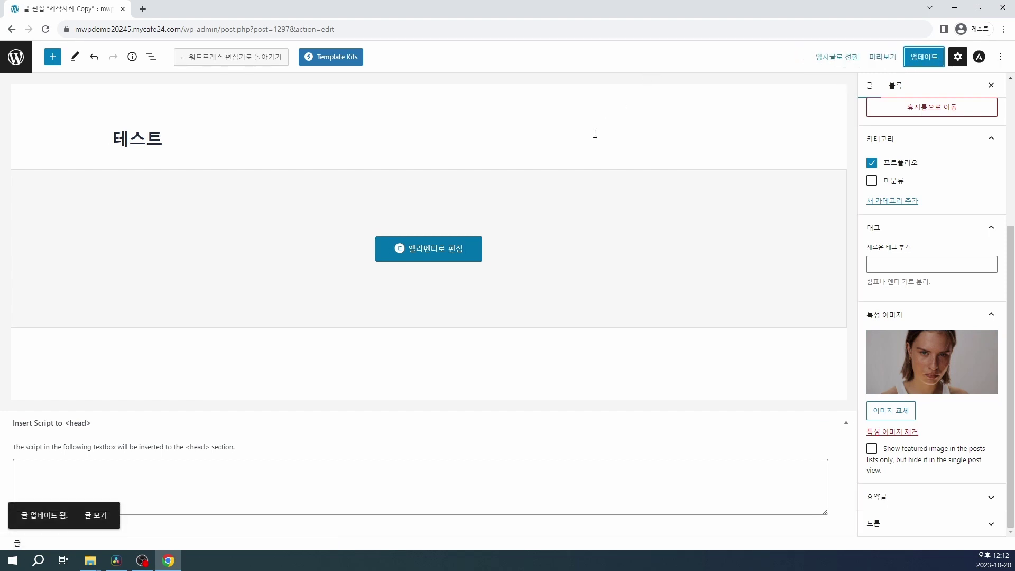
{"action": "left_click", "coordinate": [433, 249]}
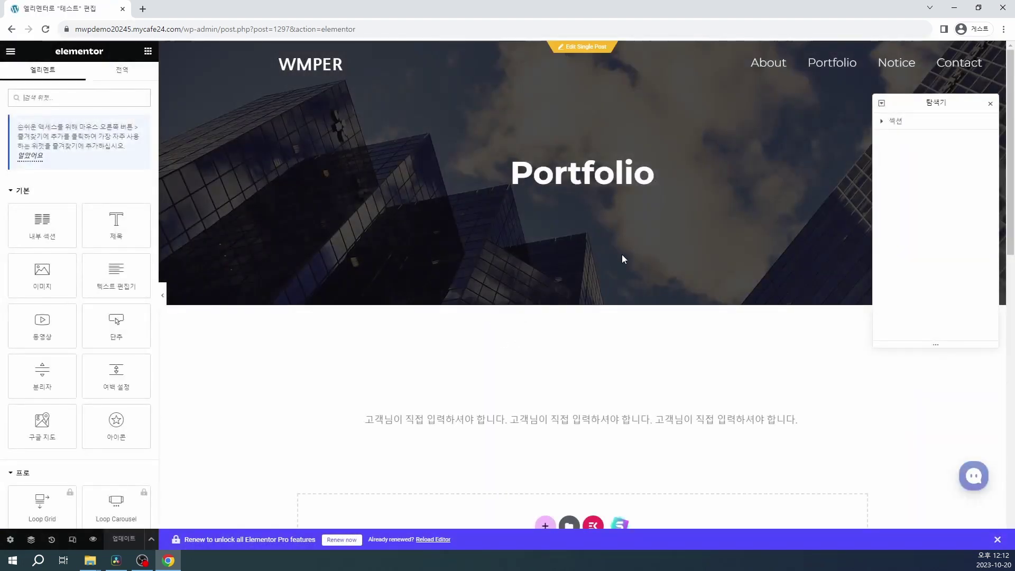
Step: Append 테스트 to the end of the 테스트 post's body text
{"action": "scroll", "coordinate": [622, 254], "scroll_direction": "down", "scroll_amount": 3}
{"action": "scroll", "coordinate": [622, 258], "scroll_direction": "down", "scroll_amount": 5}
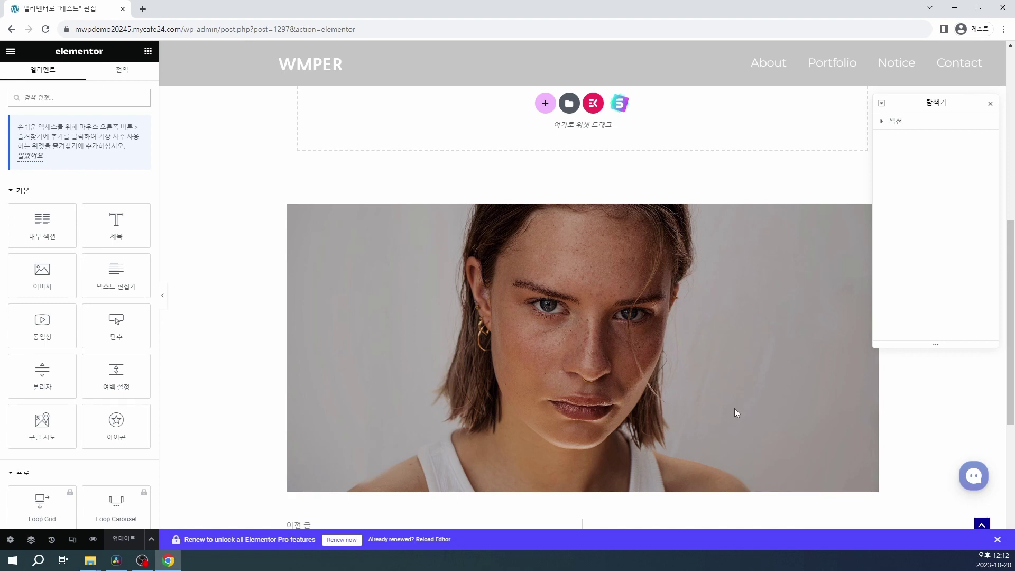
{"action": "scroll", "coordinate": [735, 407], "scroll_direction": "up", "scroll_amount": 5}
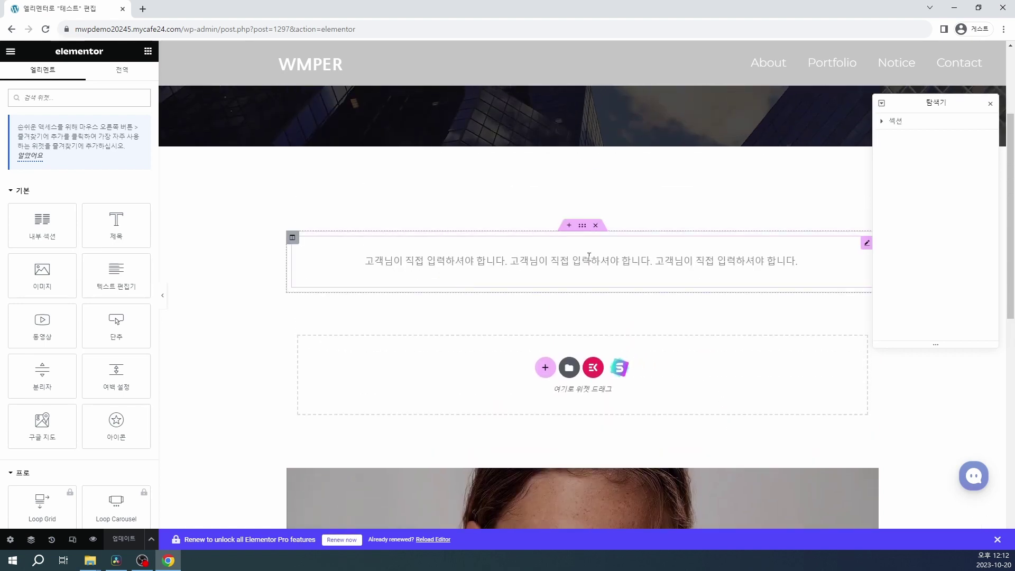
{"action": "left_click", "coordinate": [593, 264]}
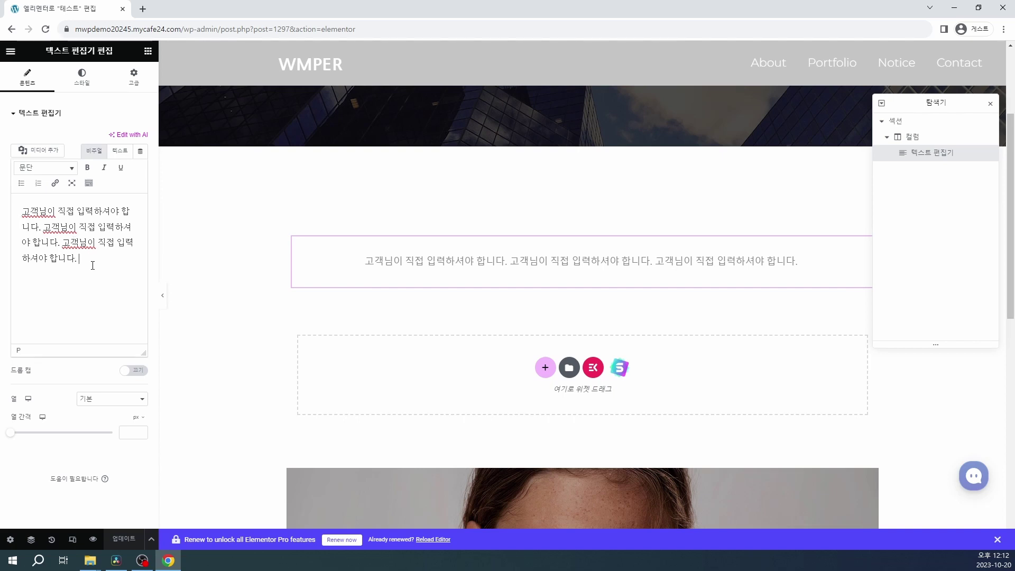
{"action": "type", "text": "테스트"}
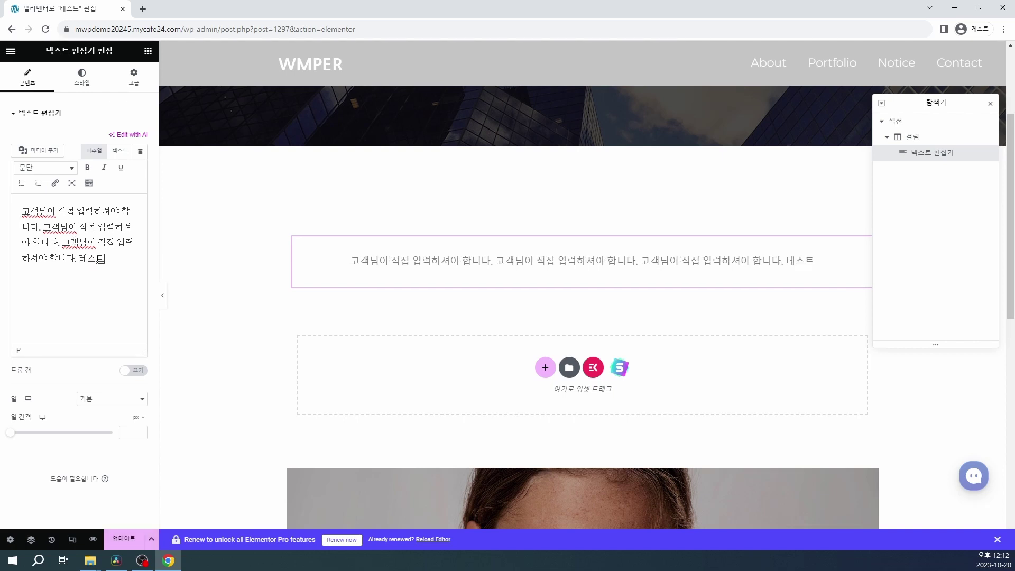
Step: Save the updated 테스트 post and select the editor path in the address bar
{"action": "scroll", "coordinate": [364, 292], "scroll_direction": "down", "scroll_amount": 6}
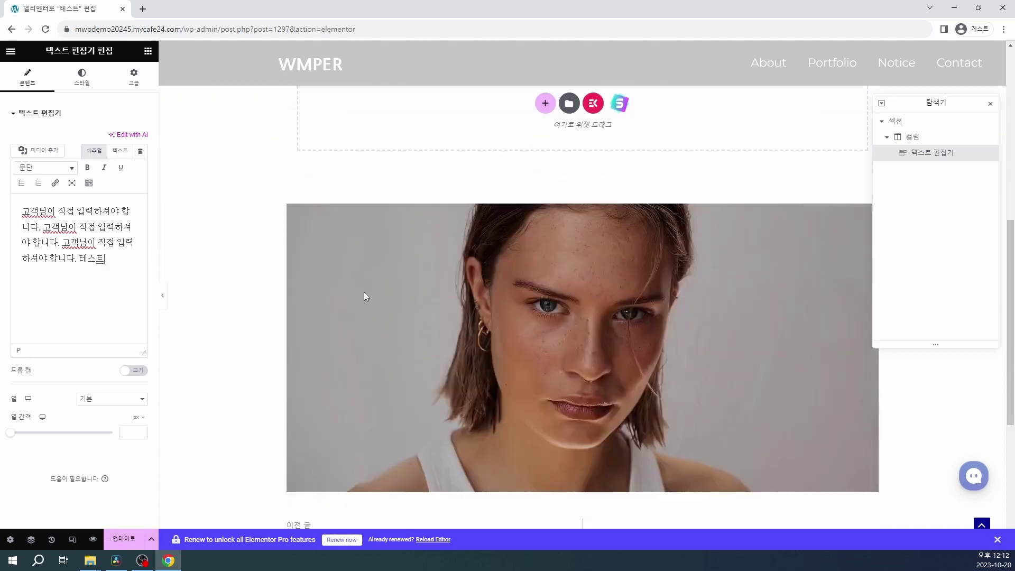
{"action": "scroll", "coordinate": [364, 292], "scroll_direction": "up", "scroll_amount": 2}
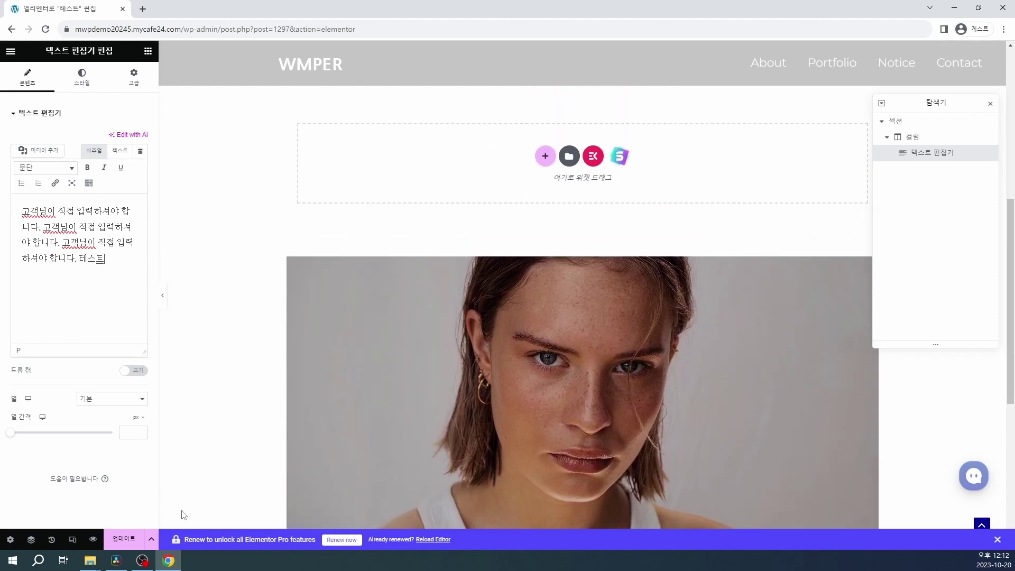
{"action": "left_click", "coordinate": [121, 539]}
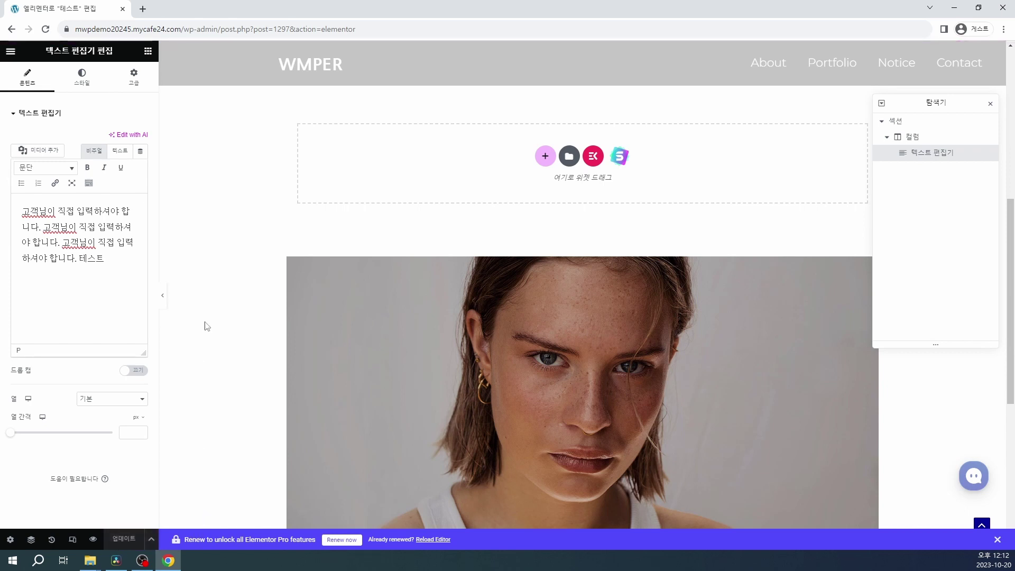
{"action": "left_click_drag", "start_coordinate": [210, 29], "coordinate": [482, 30]}
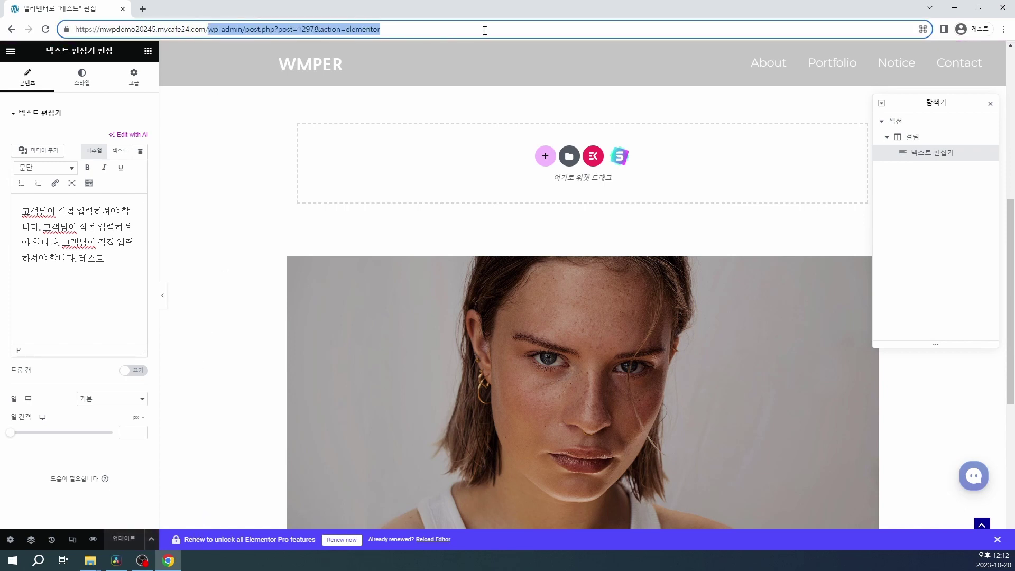
Step: Load the site's home page and go to the Portfolio page
{"action": "key", "text": "BackSpace"}
{"action": "key", "text": "Return"}
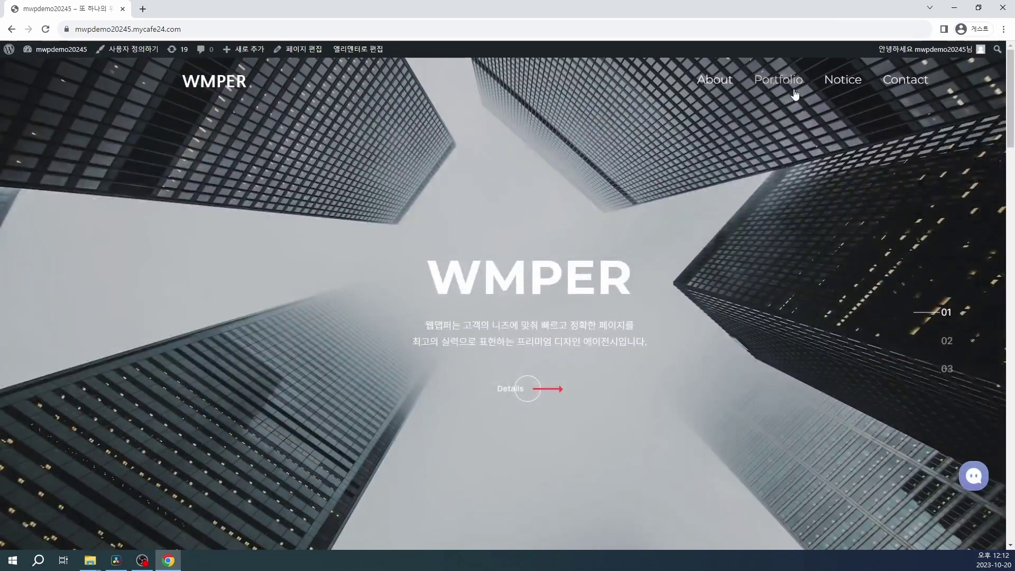
{"action": "left_click", "coordinate": [789, 87]}
{"action": "scroll", "coordinate": [787, 233], "scroll_direction": "down", "scroll_amount": 5}
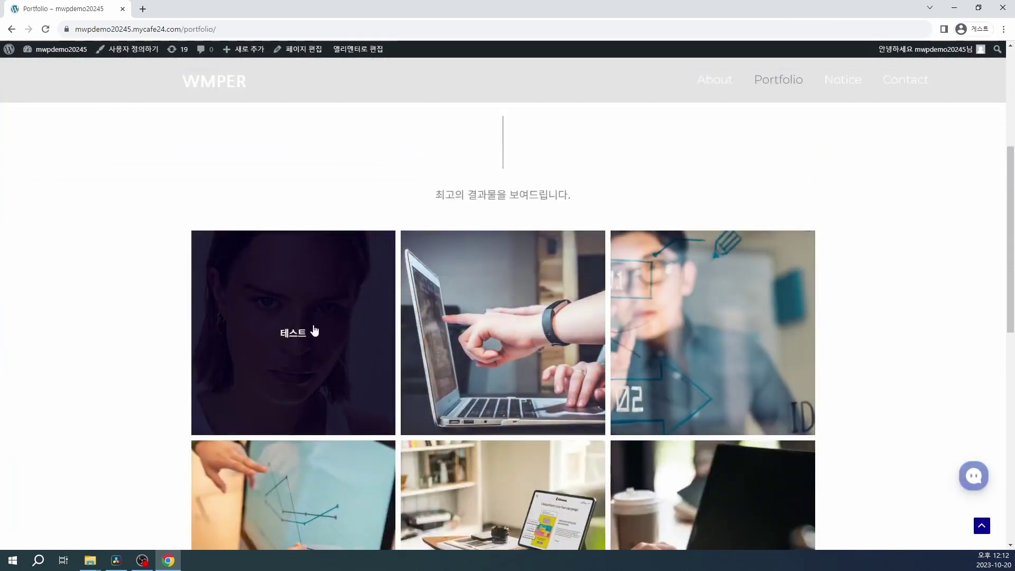
Step: Open the 테스트 portfolio post and scroll through its updated text and image
{"action": "left_click", "coordinate": [317, 352]}
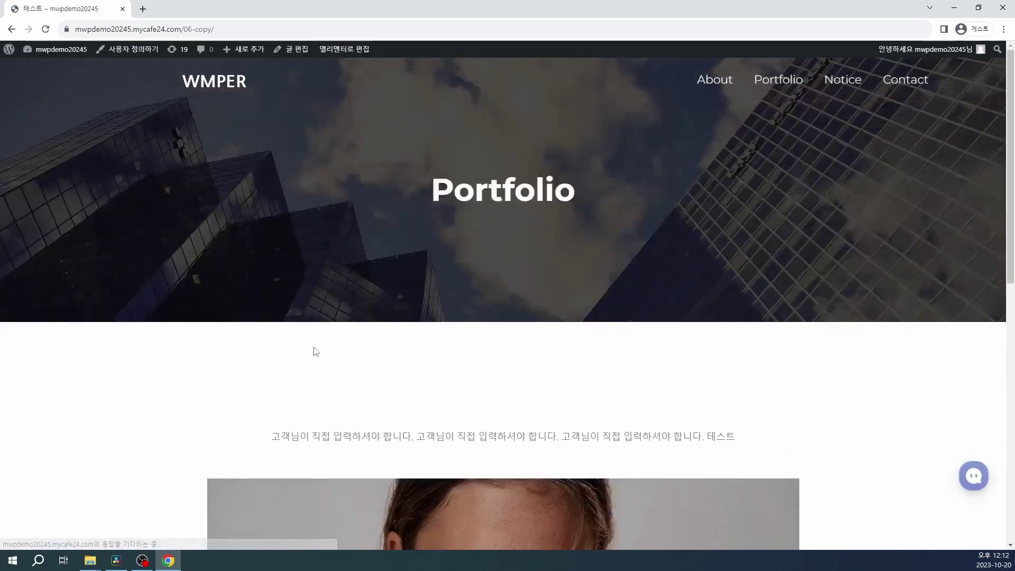
{"action": "scroll", "coordinate": [315, 352], "scroll_direction": "down", "scroll_amount": 3}
{"action": "scroll", "coordinate": [316, 351], "scroll_direction": "down", "scroll_amount": 3}
{"action": "scroll", "coordinate": [375, 256], "scroll_direction": "up", "scroll_amount": 2}
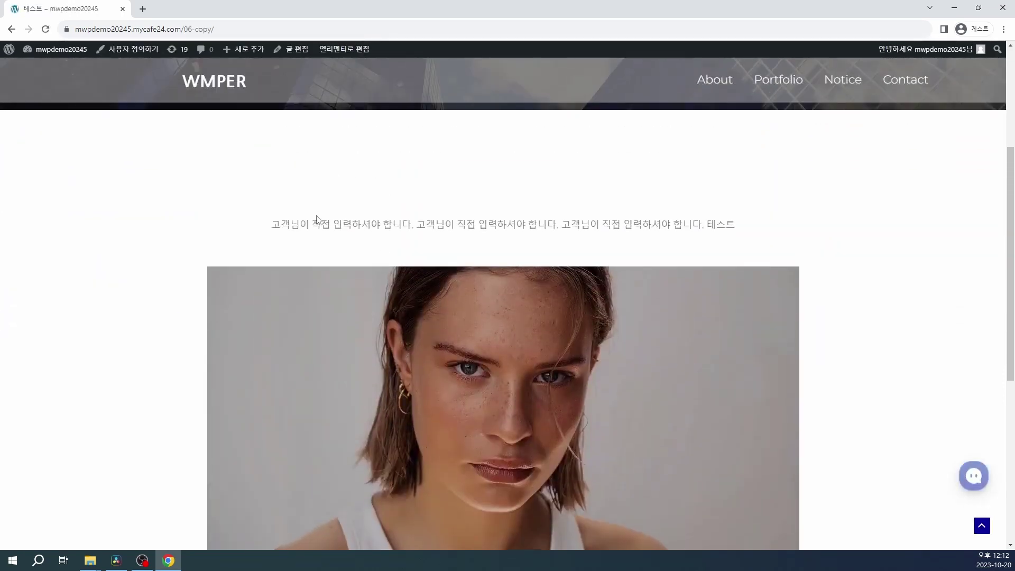
{"action": "scroll", "coordinate": [246, 258], "scroll_direction": "down", "scroll_amount": 2}
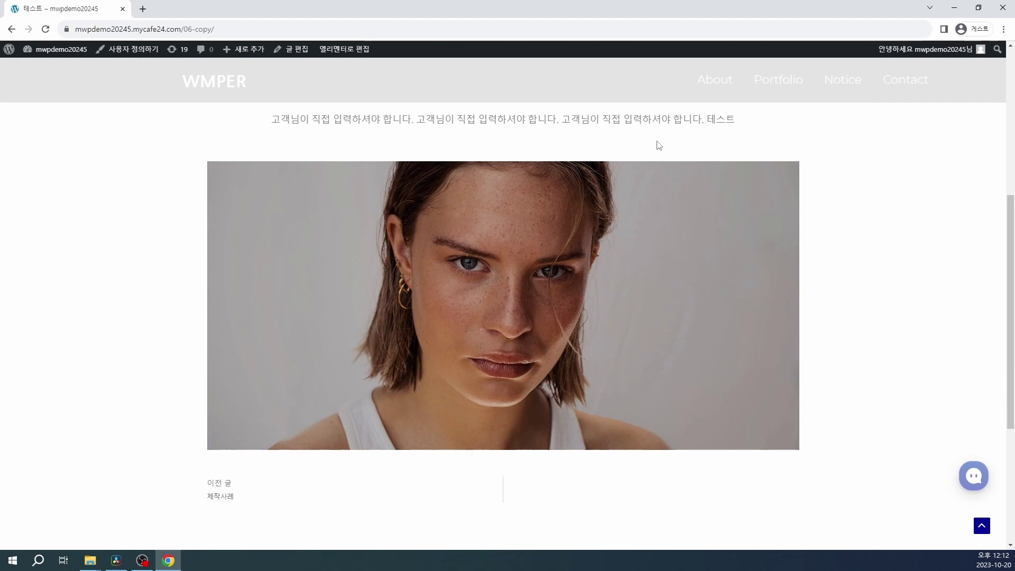
{"action": "scroll", "coordinate": [312, 289], "scroll_direction": "up", "scroll_amount": 1}
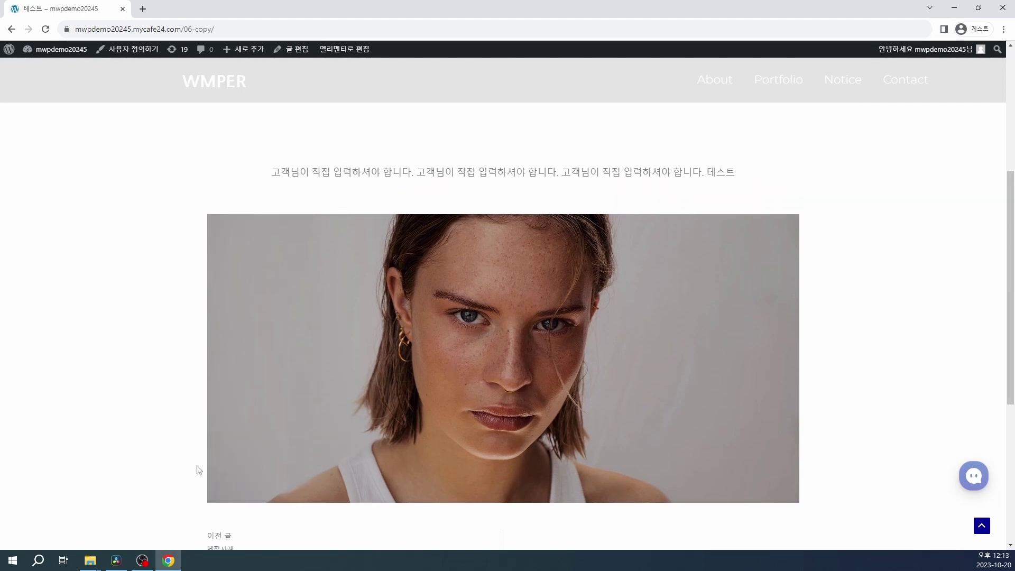
{"action": "key", "text": "alt+Tab"}
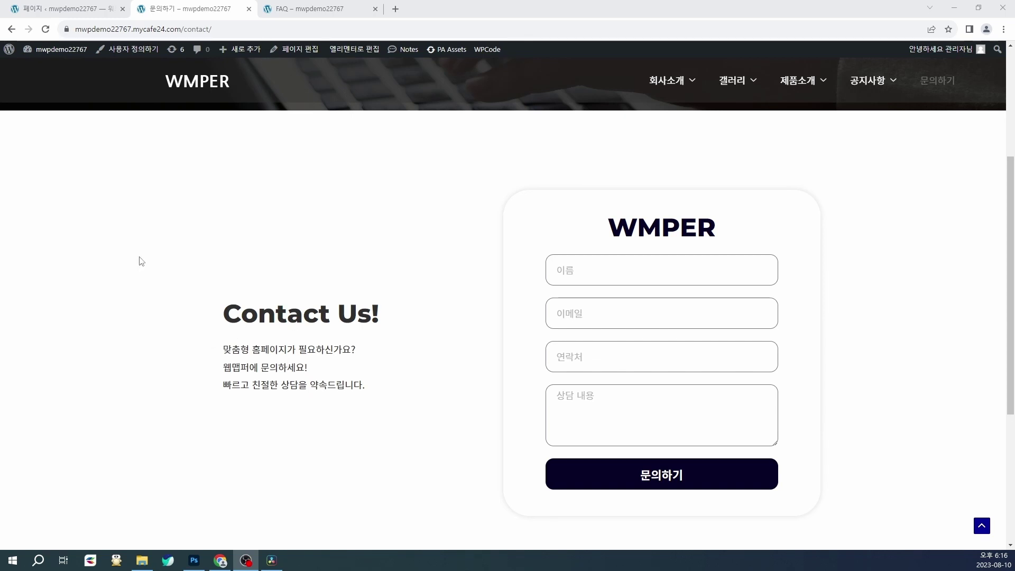
Step: Open the 문의하기 page in Elementor from the Pages list
{"action": "left_click", "coordinate": [70, 10]}
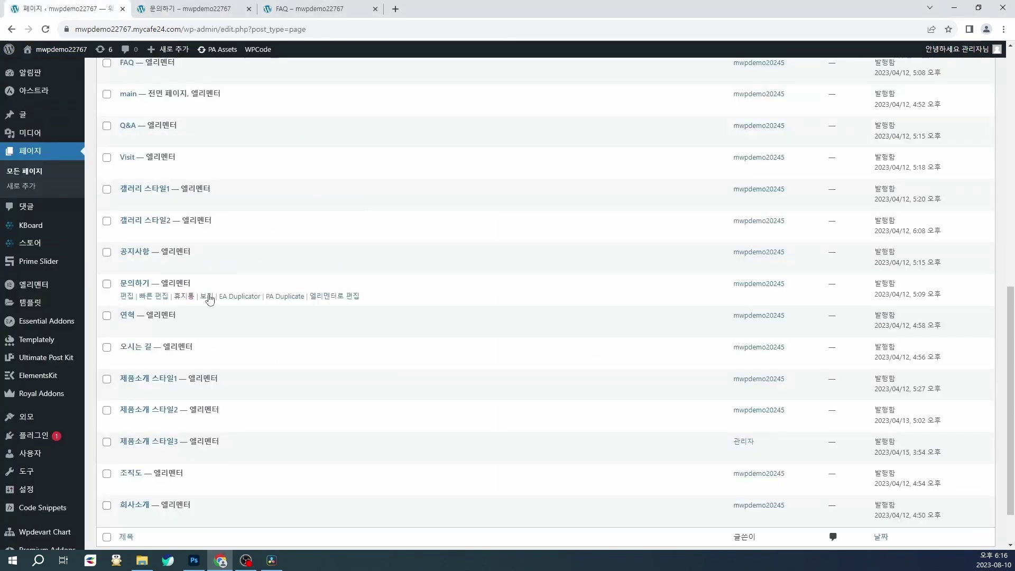
{"action": "left_click", "coordinate": [341, 297]}
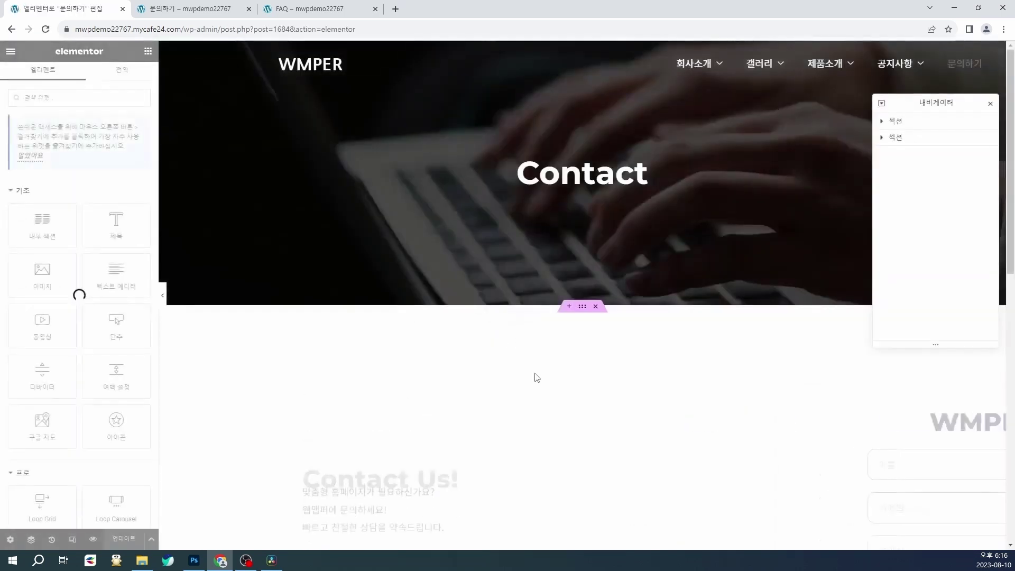
{"action": "scroll", "coordinate": [526, 386], "scroll_direction": "down", "scroll_amount": 3}
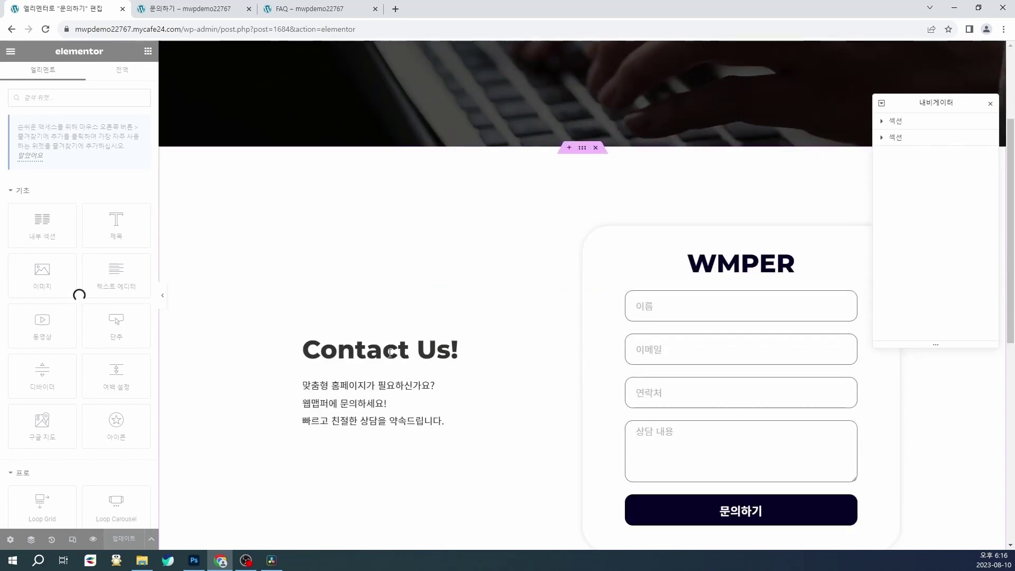
Step: Replace the paragraph under Contact Us! with 문구를 수정해 주세요
{"action": "left_click", "coordinate": [429, 351]}
{"action": "triple_click", "coordinate": [48, 157]}
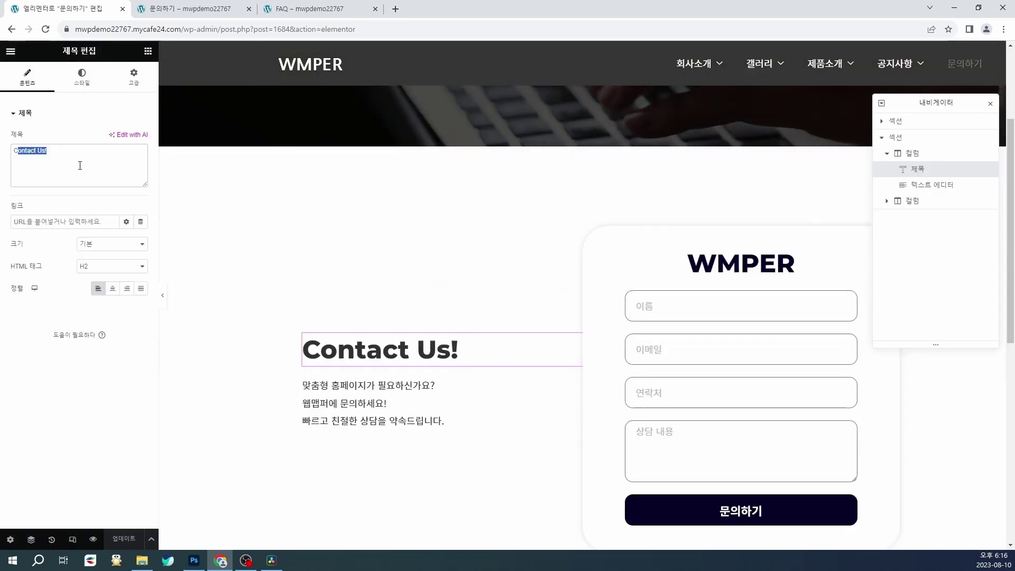
{"action": "left_click", "coordinate": [363, 397]}
{"action": "left_click_drag", "start_coordinate": [51, 275], "coordinate": [28, 213]}
{"action": "key", "text": "BackSpace"}
{"action": "key", "text": "BackSpace"}
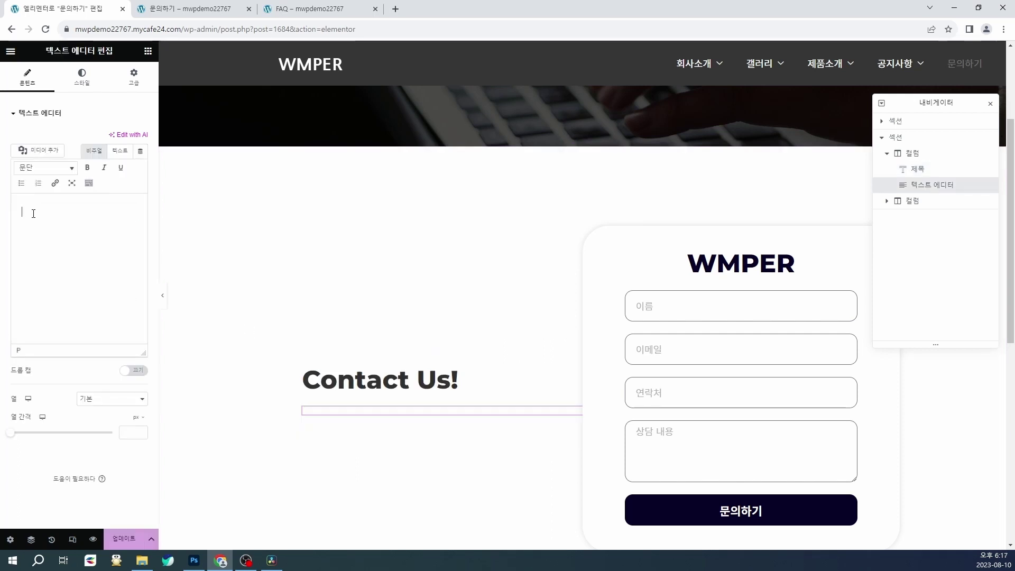
{"action": "type", "text": "스문구를 수정해 주세"}
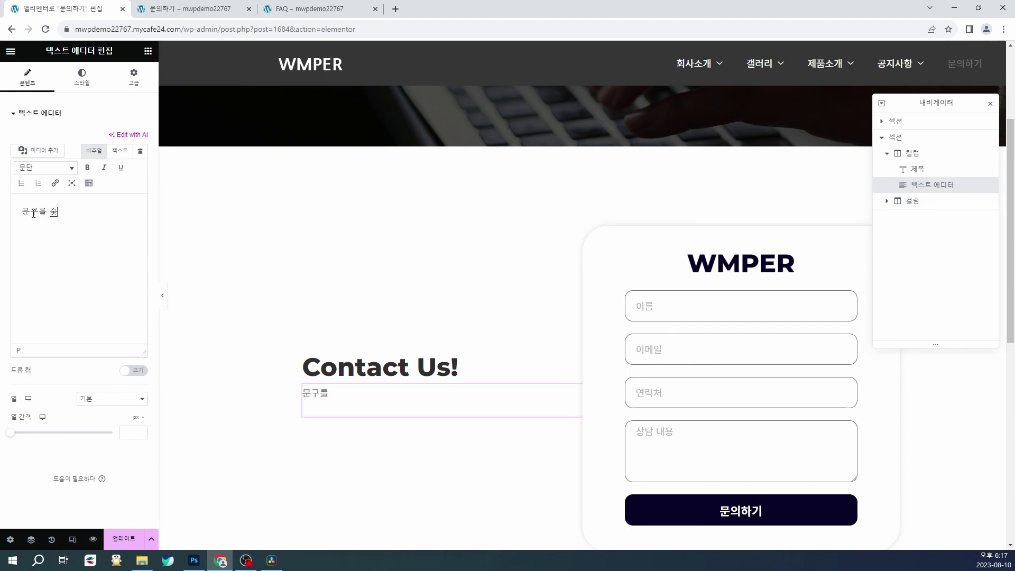
{"action": "type", "text": "요."}
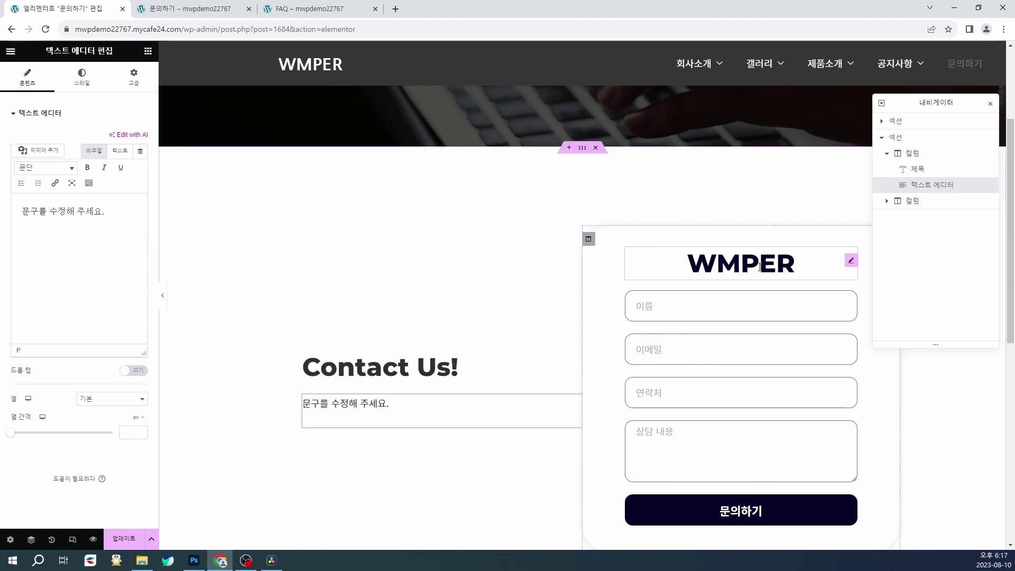
Step: Change the form heading from WMPER to HELLO
{"action": "left_click", "coordinate": [776, 263]}
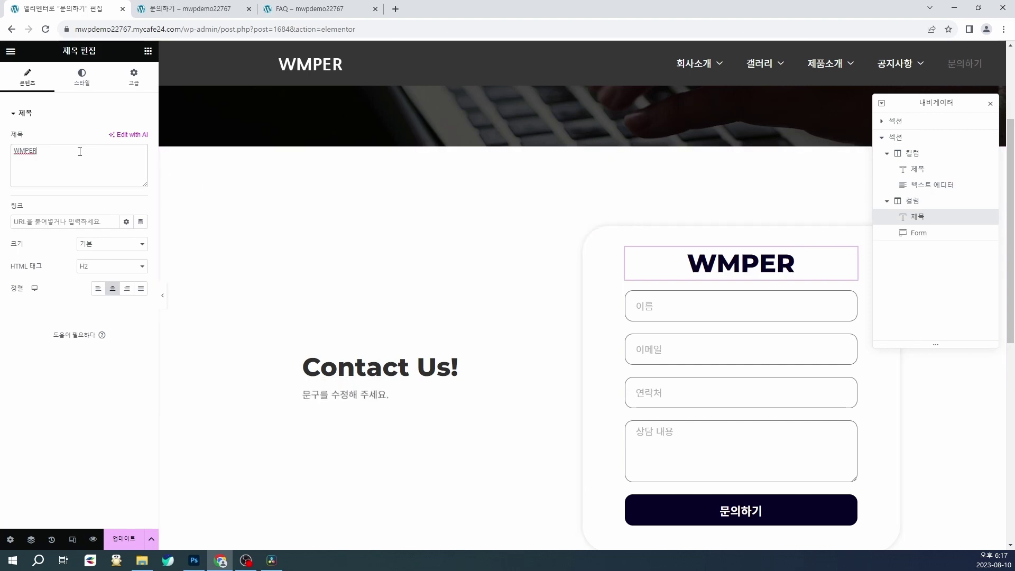
{"action": "left_click_drag", "start_coordinate": [60, 155], "coordinate": [16, 155]}
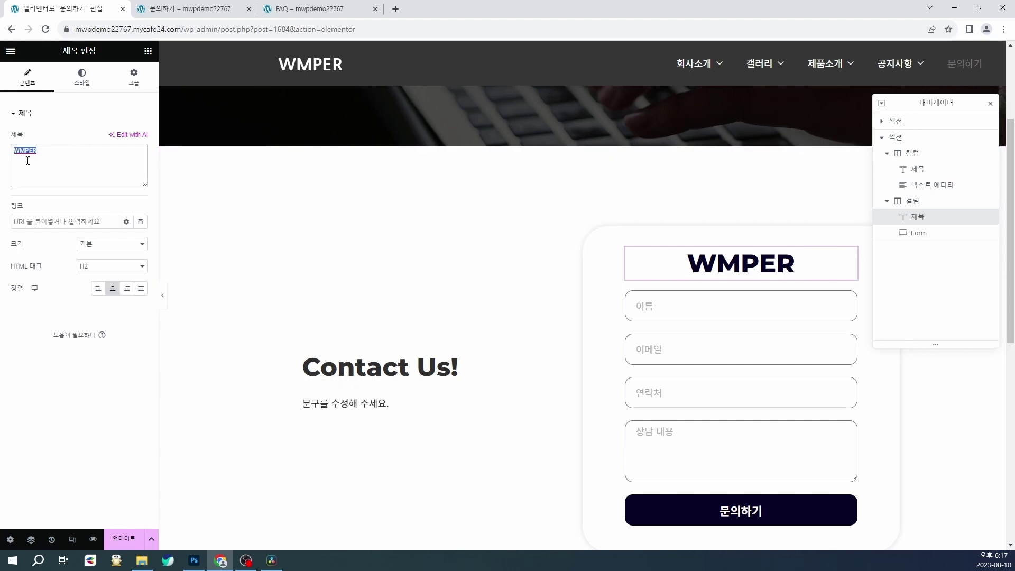
{"action": "type", "text": "HELLO"}
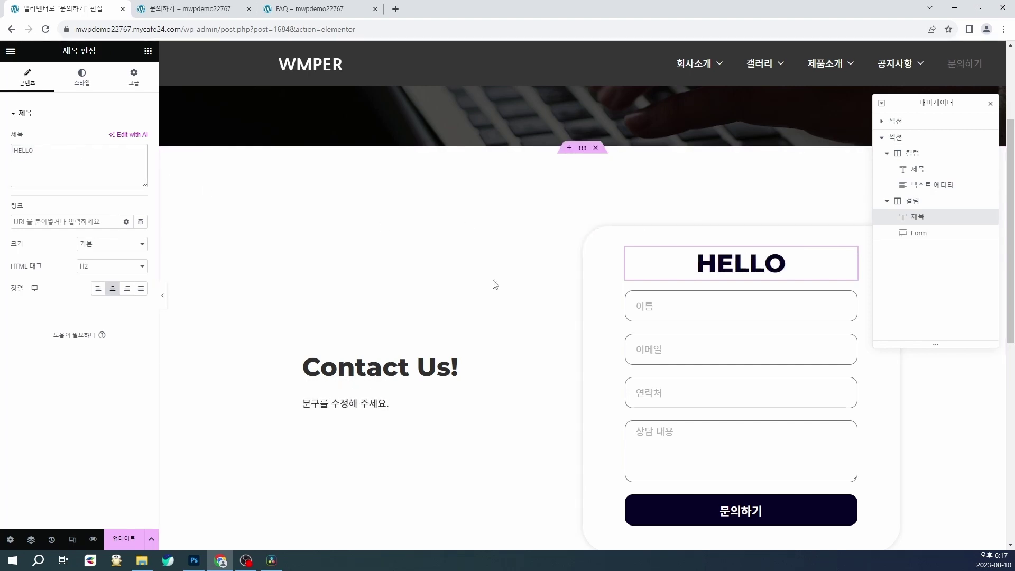
{"action": "scroll", "coordinate": [494, 285], "scroll_direction": "down", "scroll_amount": 1}
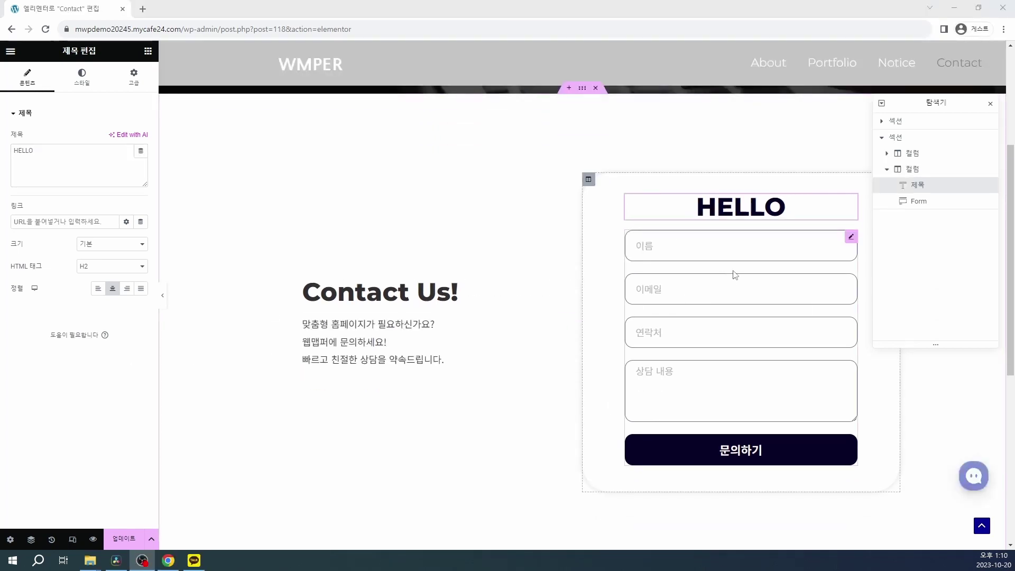
Step: Set the form's Email To and From Email fields to the company address
{"action": "left_click", "coordinate": [737, 272]}
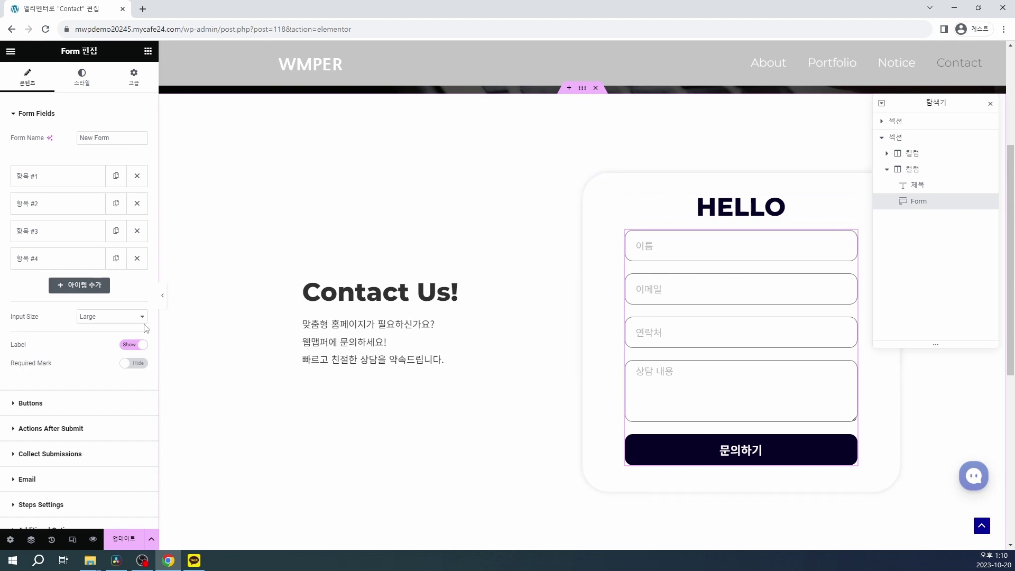
{"action": "scroll", "coordinate": [88, 334], "scroll_direction": "down", "scroll_amount": 1}
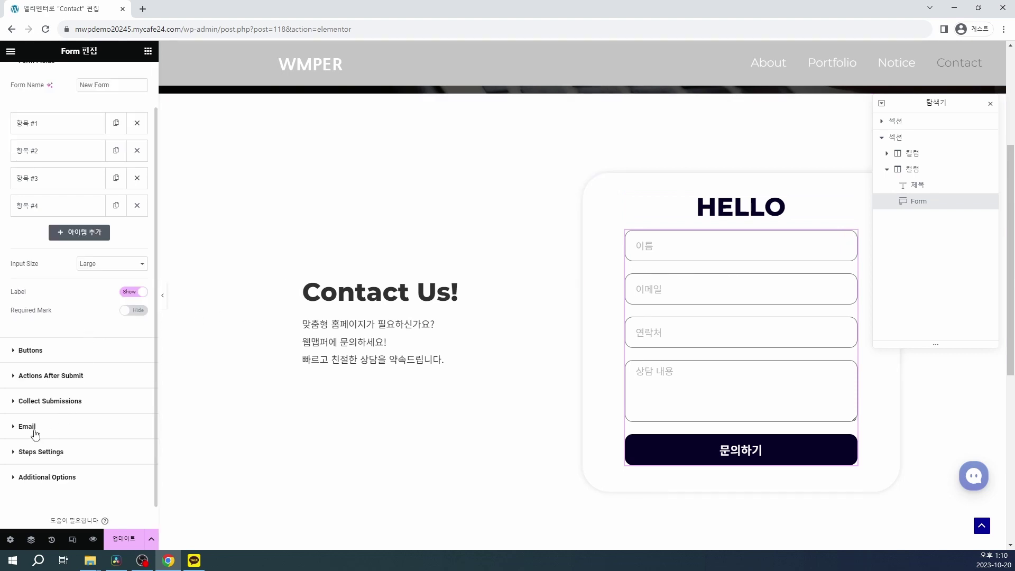
{"action": "left_click", "coordinate": [28, 426]}
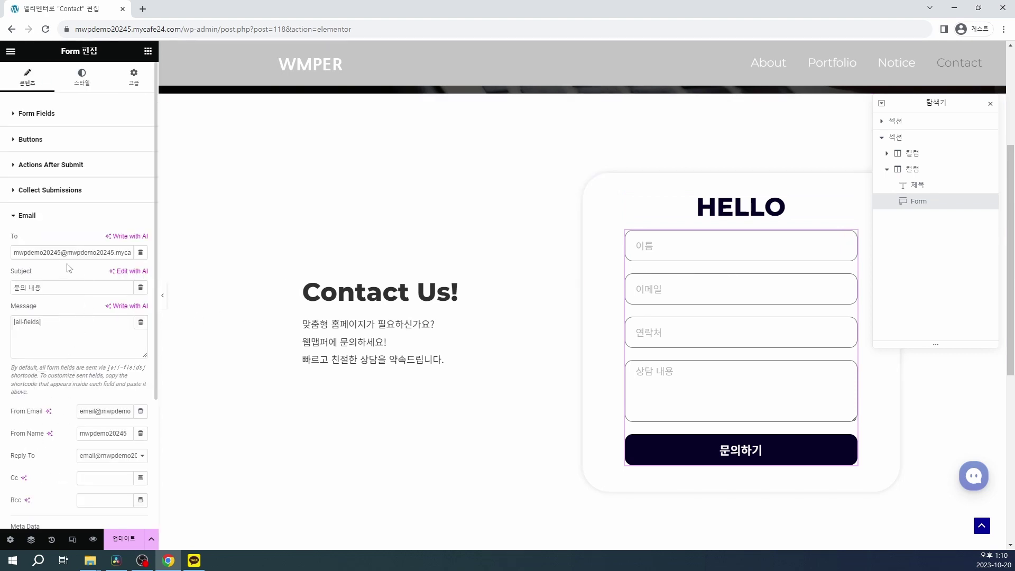
{"action": "triple_click", "coordinate": [35, 253]}
{"action": "key", "text": "Home"}
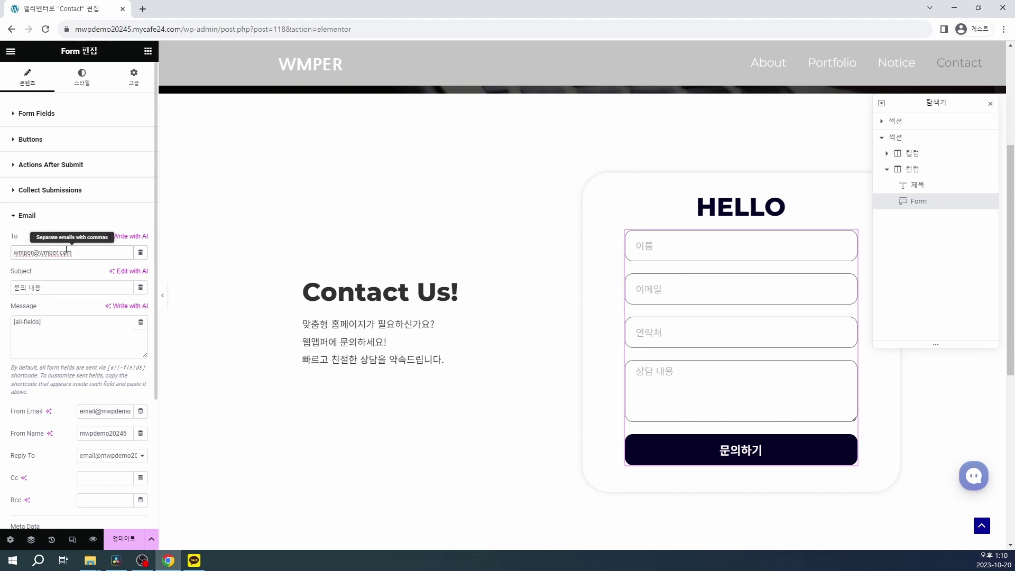
{"action": "scroll", "coordinate": [114, 355], "scroll_direction": "down", "scroll_amount": 1}
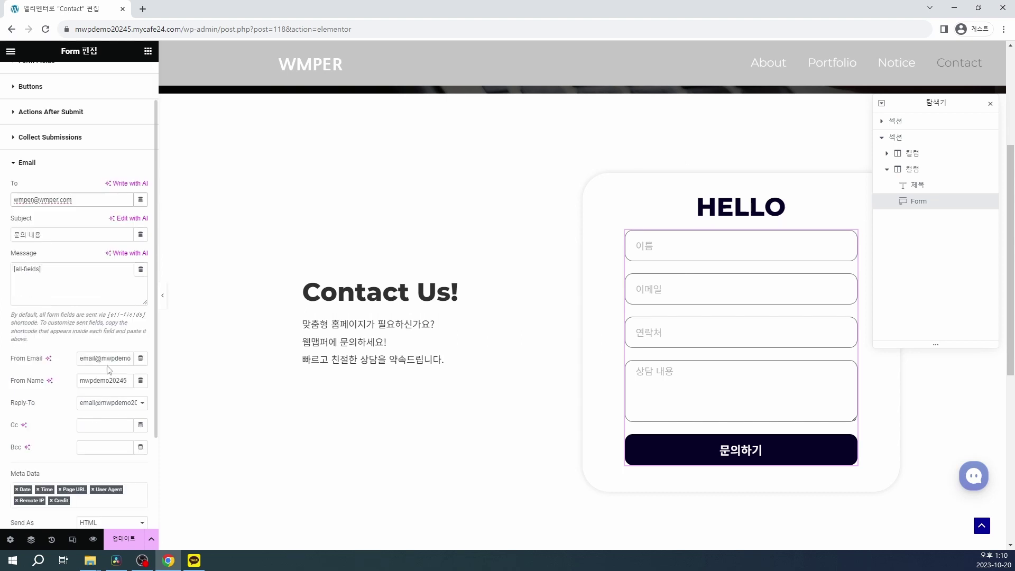
{"action": "left_click", "coordinate": [100, 359]}
{"action": "key", "text": "ctrl+a"}
{"action": "key", "text": "BackSpace"}
{"action": "key", "text": "ctrl+v"}
Step: Replace the form's From Name with 웹맵퍼
{"action": "left_click", "coordinate": [108, 381]}
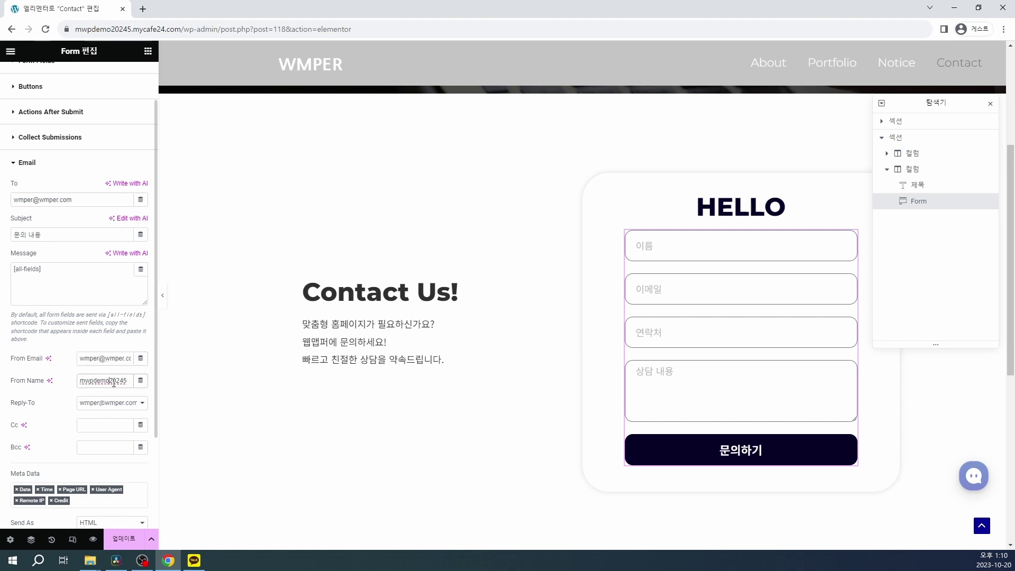
{"action": "key", "text": "ctrl+a"}
{"action": "key", "text": "BackSpace"}
{"action": "type", "text": "웹맵퍼"}
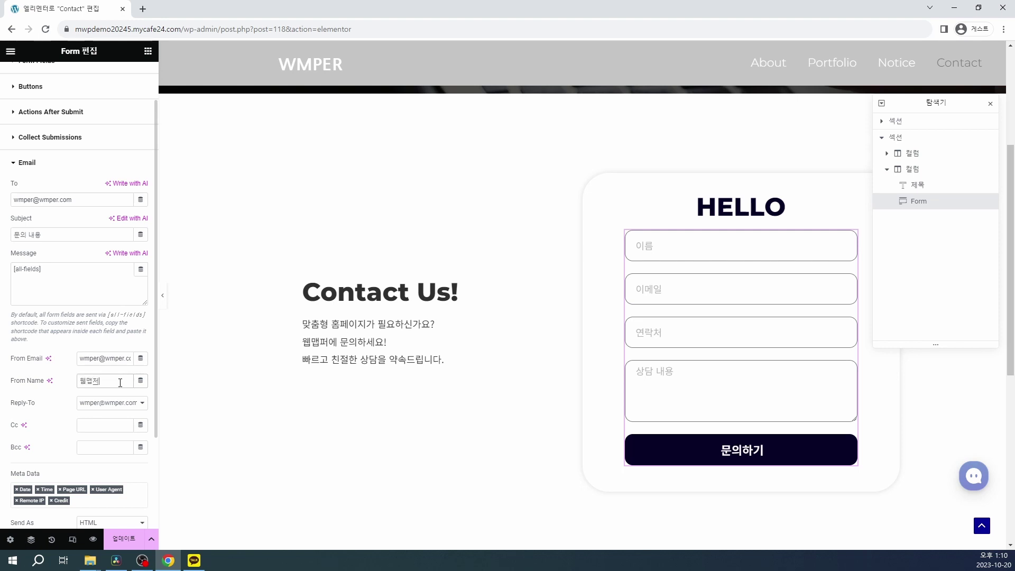